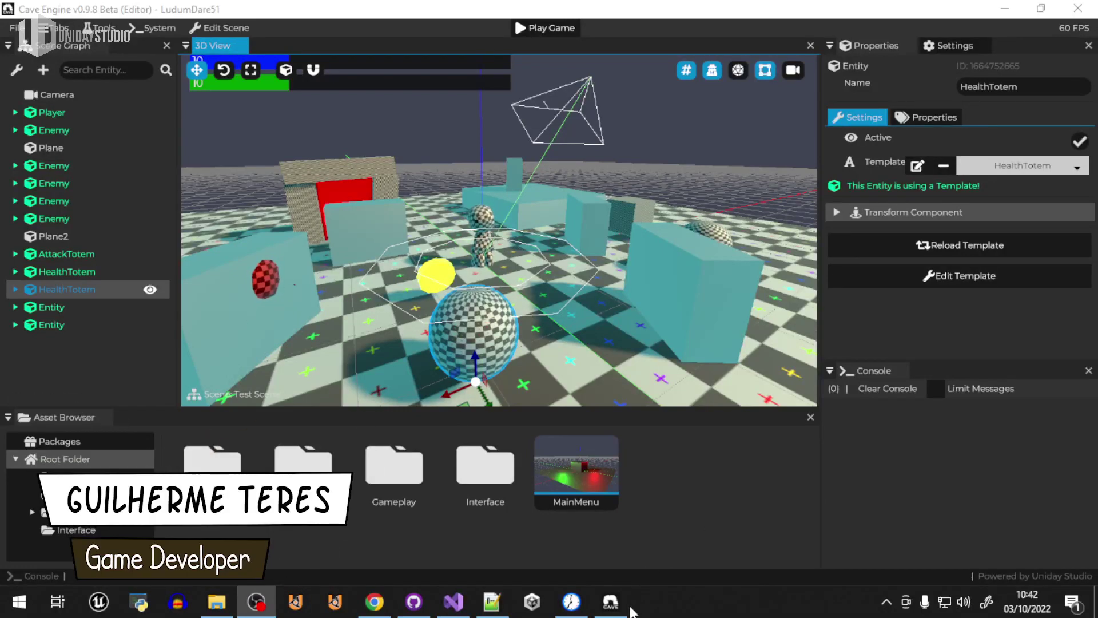
Switch to Cave Engine and open the MainMenu scene from the project's root folder.
click(615, 608)
middle_drag(582, 289, 469, 292)
right_drag(549, 292, 541, 345)
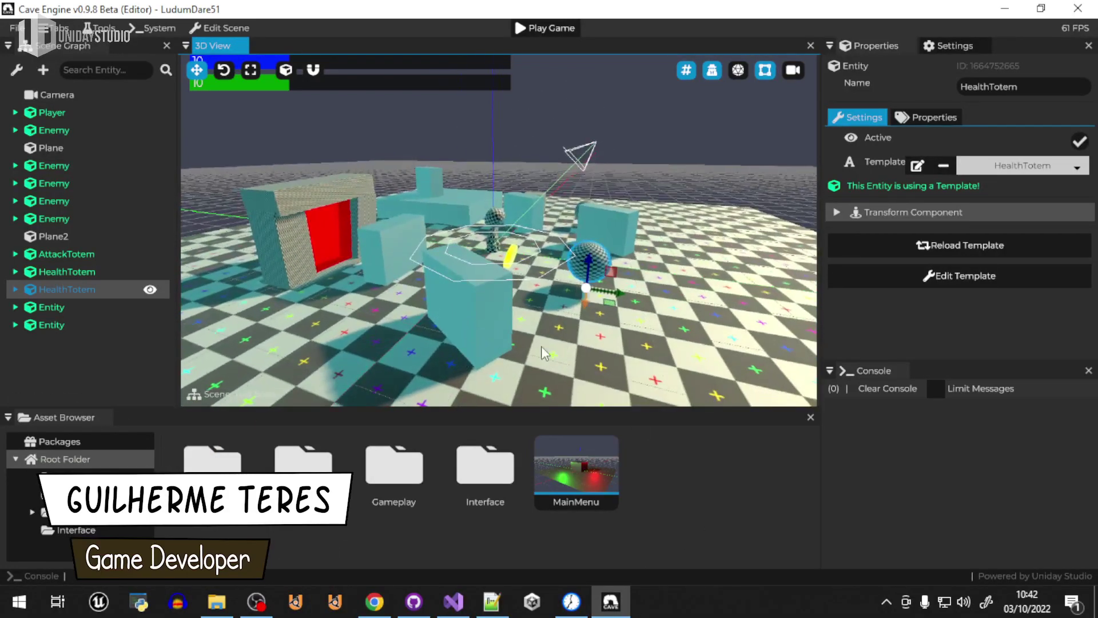
click(534, 534)
double_click(578, 479)
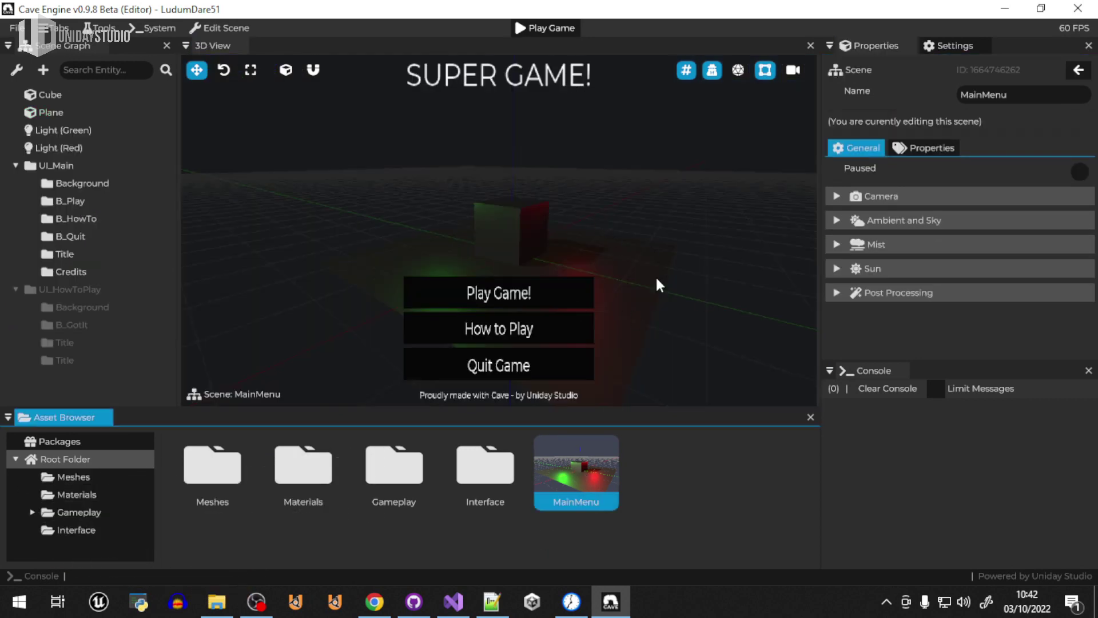
Switch to the browser to check the Ludum Dare 51 event page and its jam countdown, and return to Cave Engine.
click(375, 600)
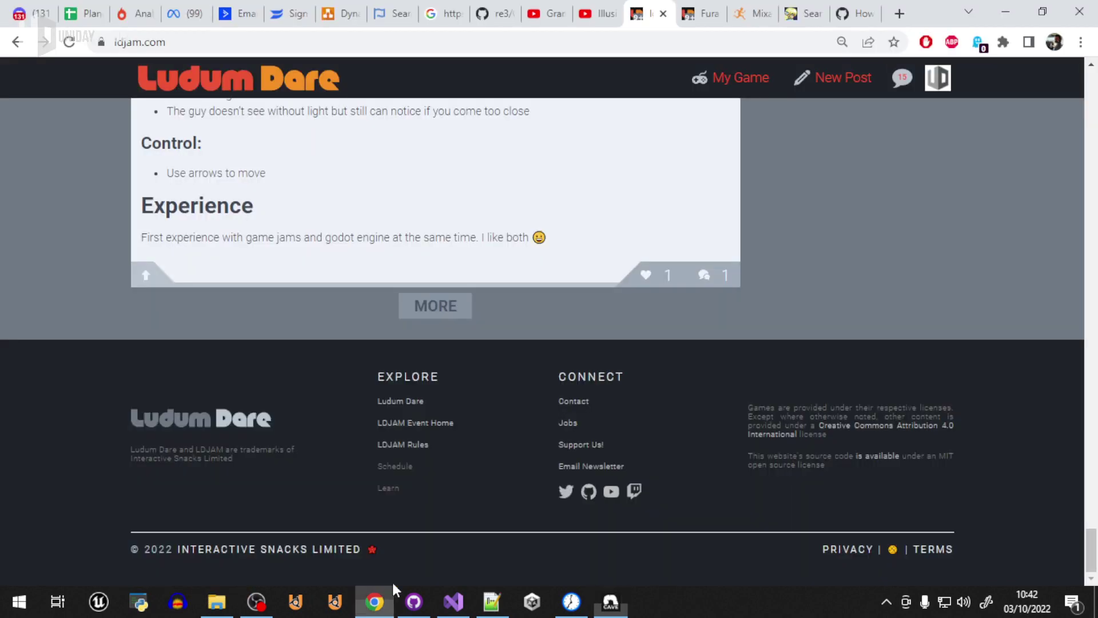
key(Home)
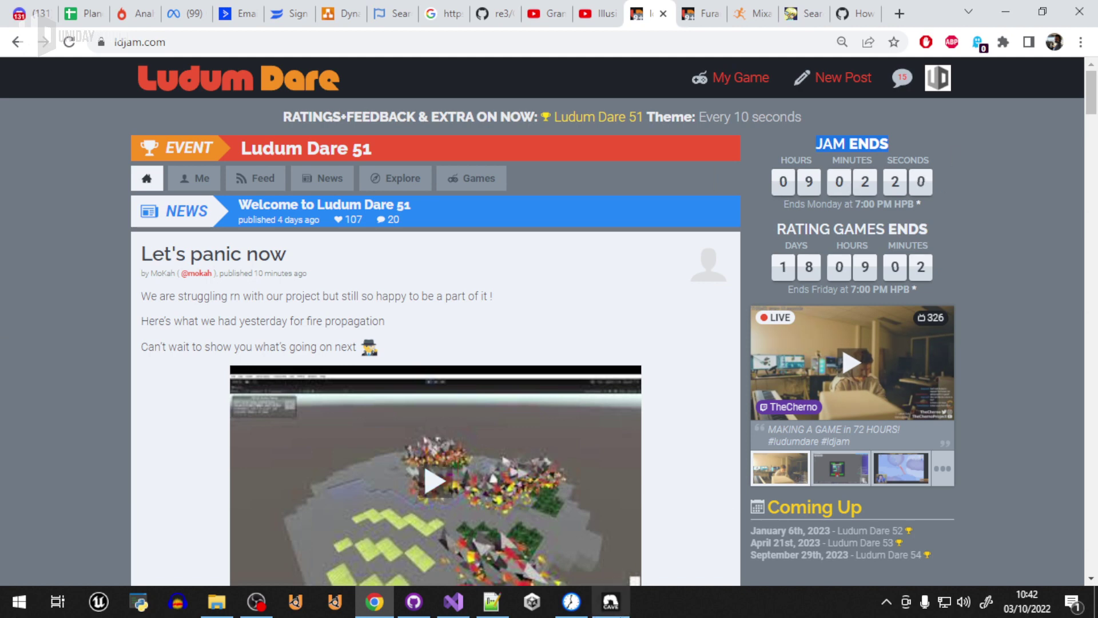
key(alt+Tab)
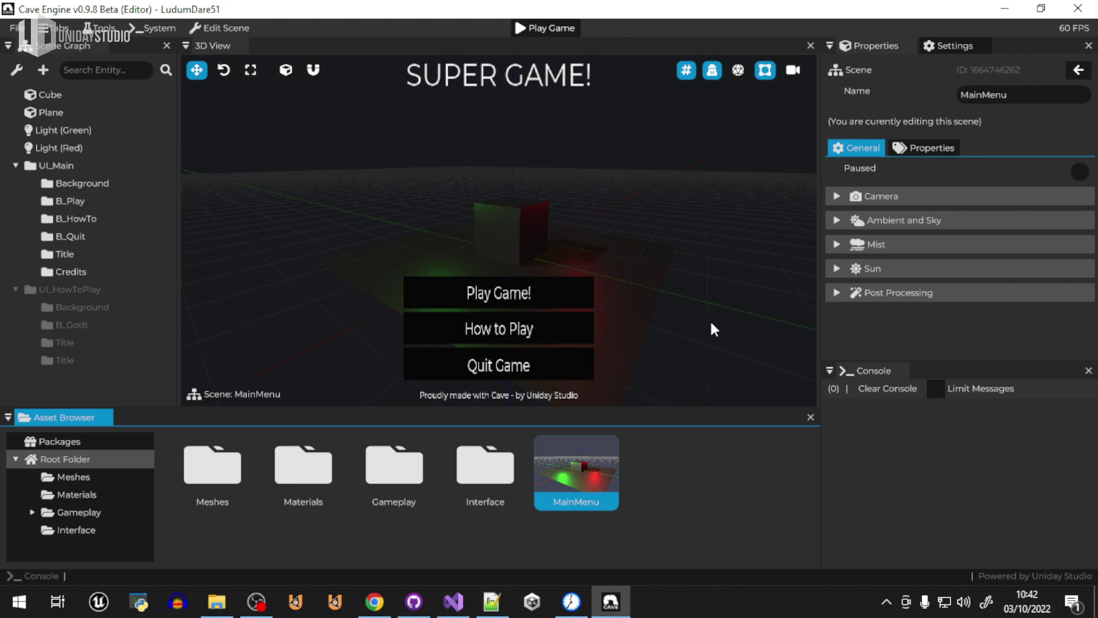
Switch to GitHub Desktop and examine the CaveEngine commit history, including the Logic Bricks commit about right-clicking to add a brick.
click(427, 609)
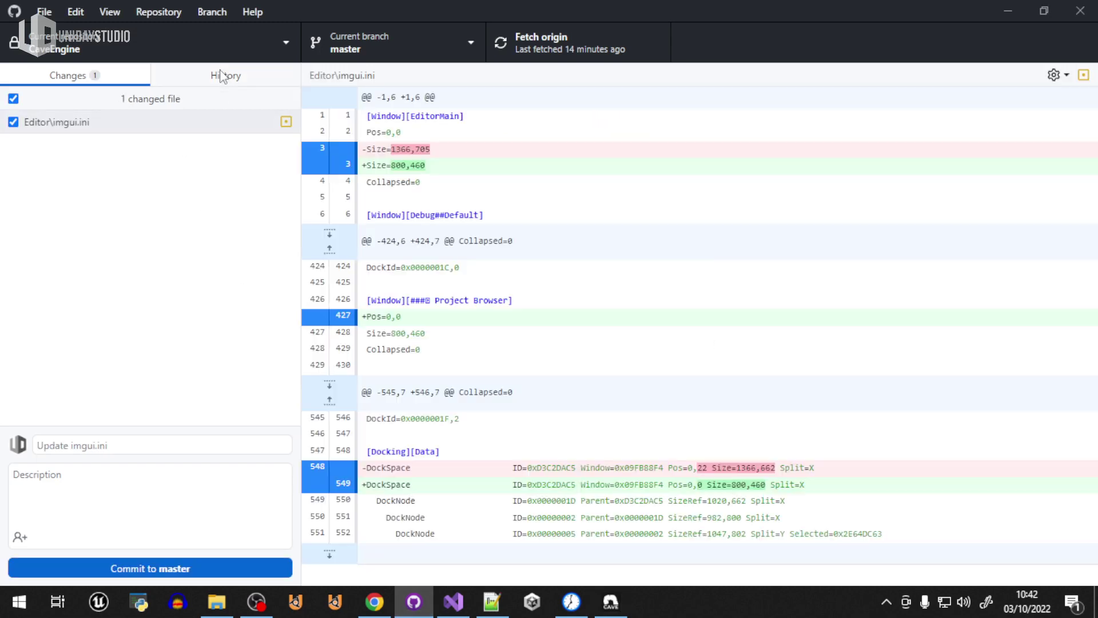
click(226, 75)
scroll(149, 285, down, 7)
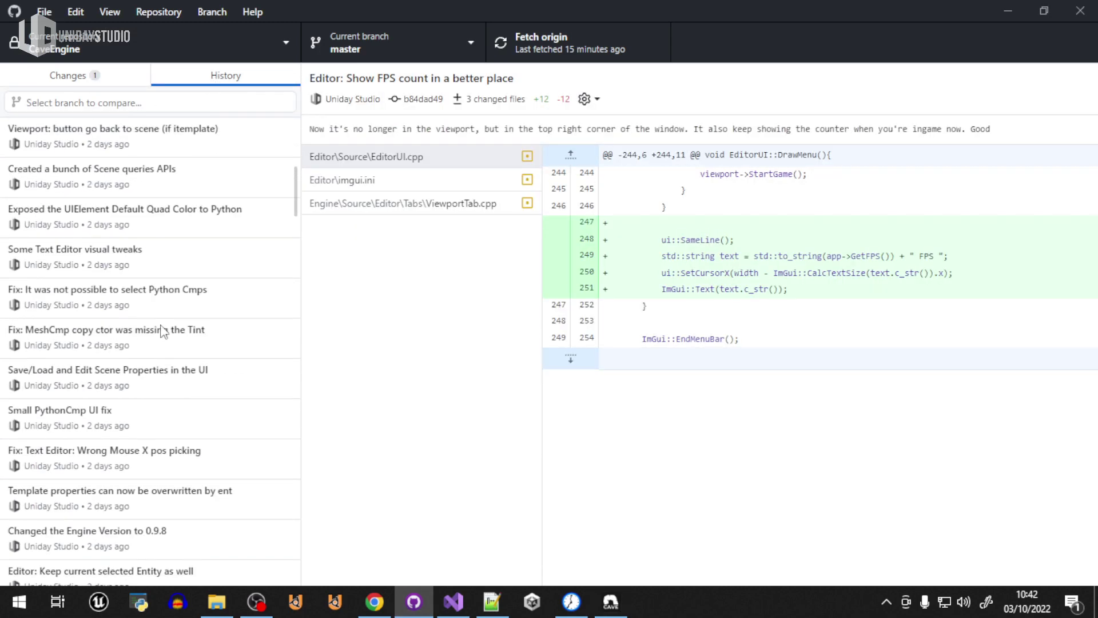
scroll(147, 284, down, 10)
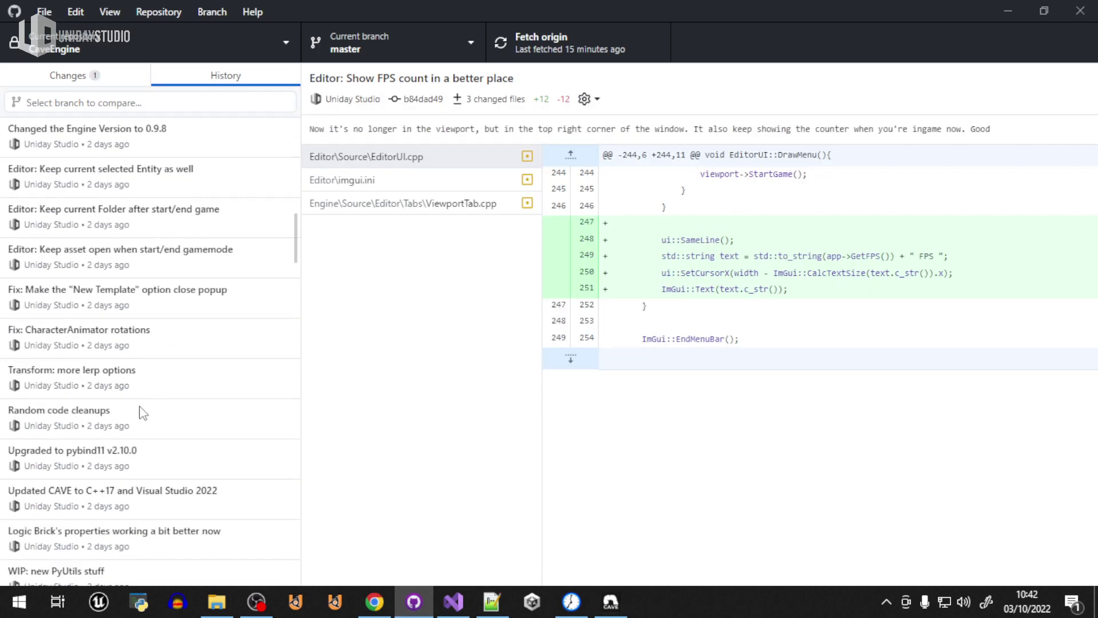
scroll(131, 401, down, 3)
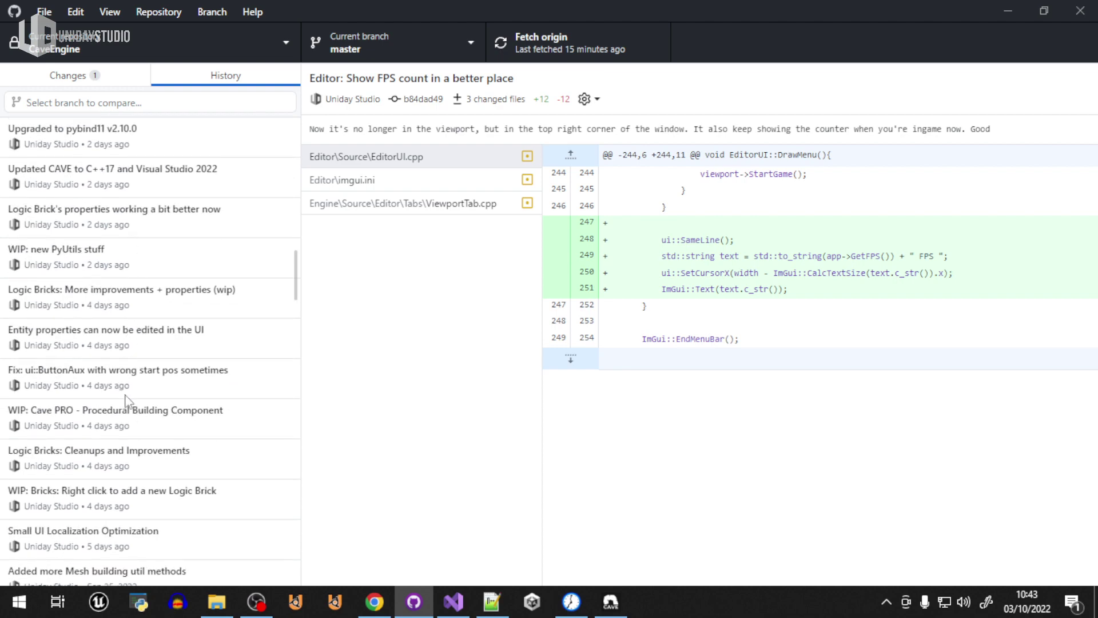
scroll(127, 402, down, 5)
click(137, 301)
click(160, 267)
scroll(162, 286, up, 2)
scroll(122, 349, up, 15)
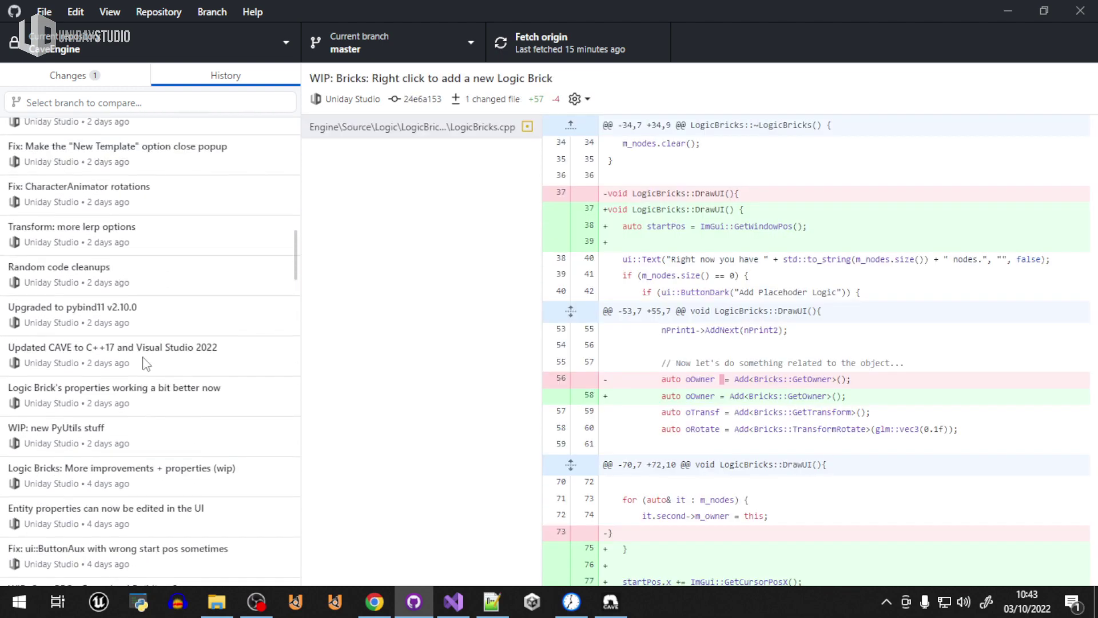
scroll(159, 335, up, 10)
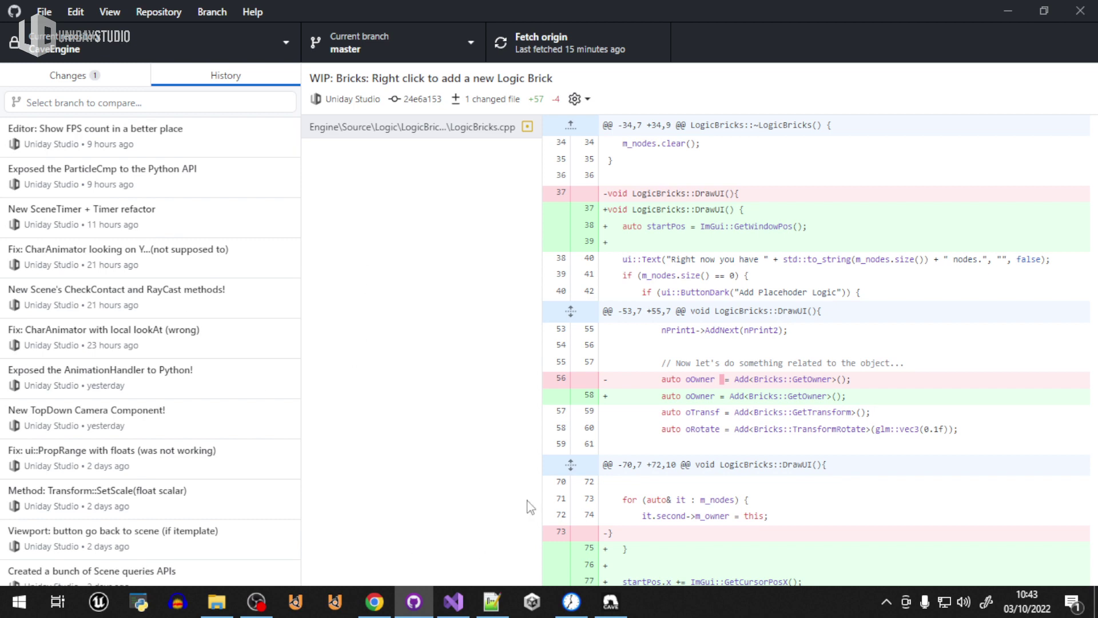
Switch to Cave Engine, show the project's Time spent statistics, and check the jam countdown in the browser.
click(605, 607)
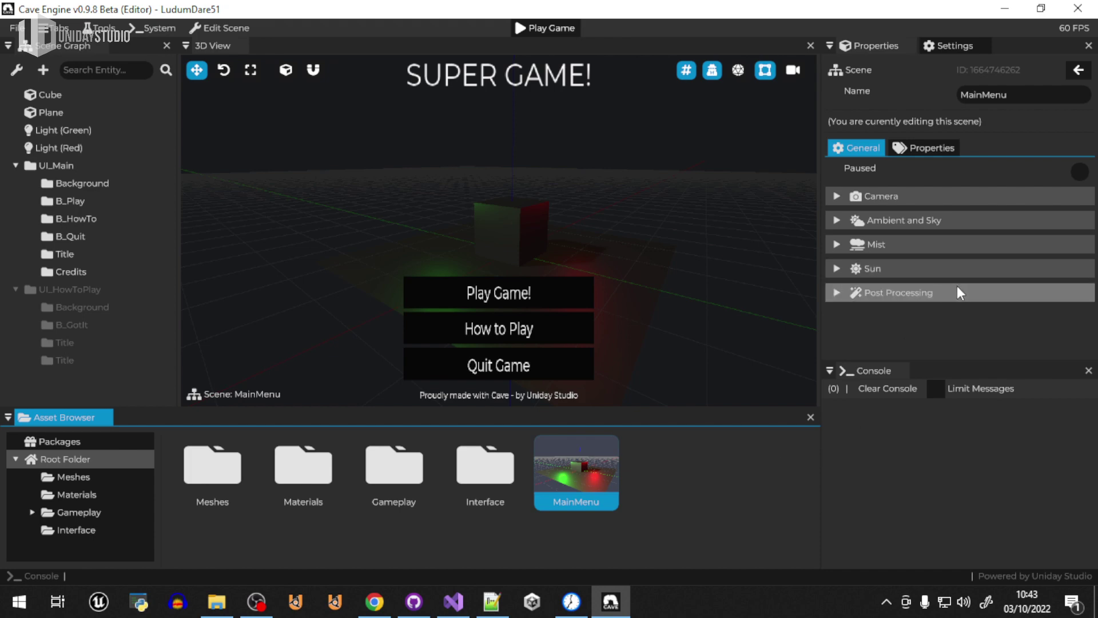
click(71, 29)
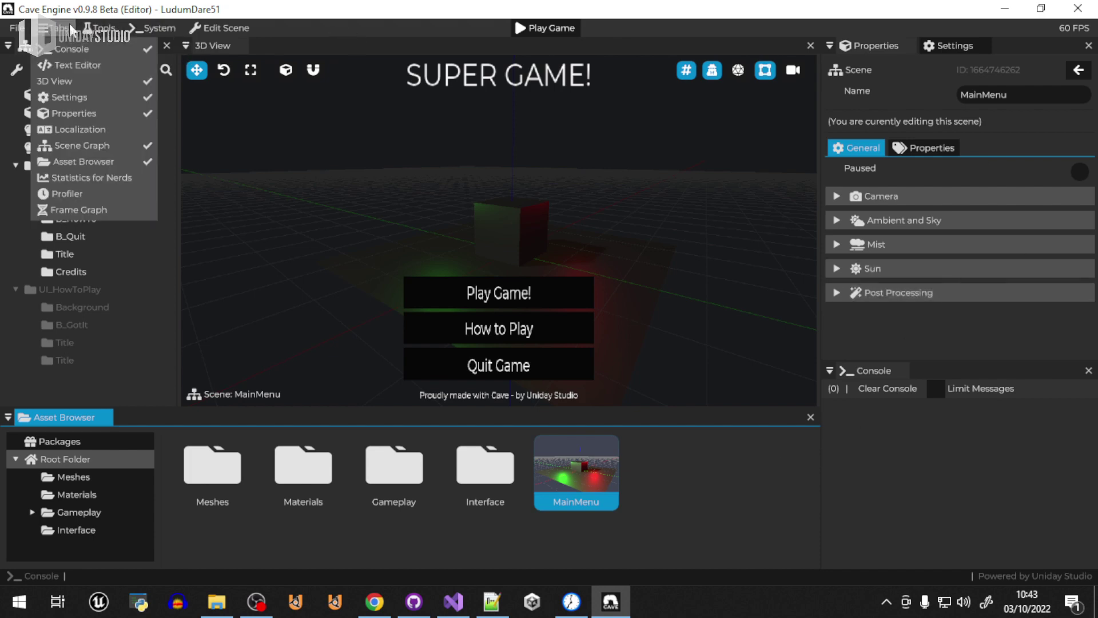
click(110, 178)
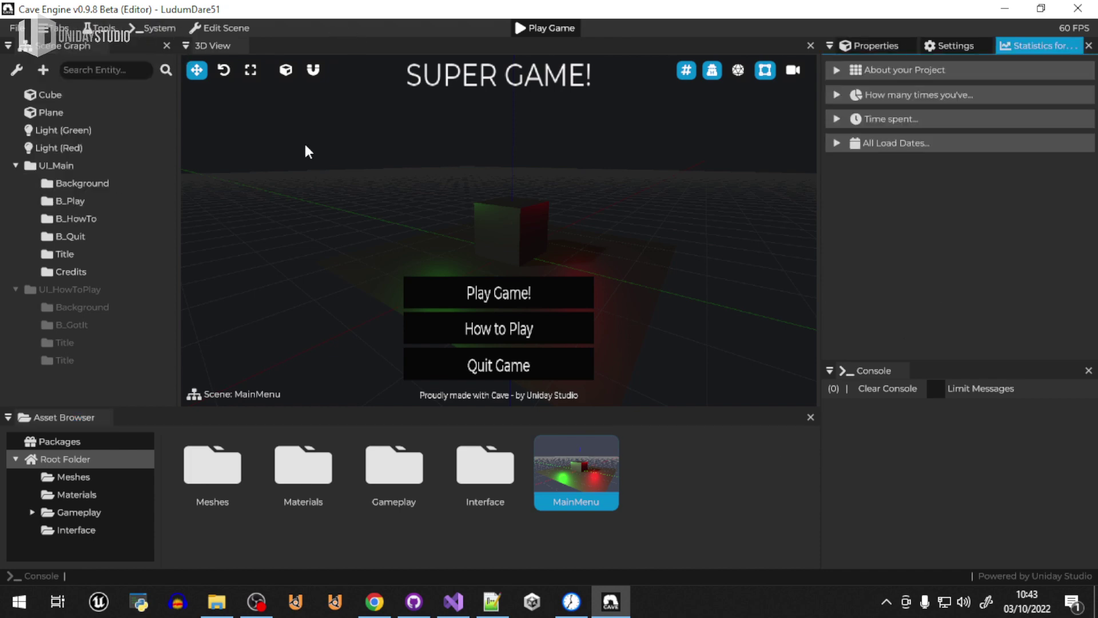
click(902, 120)
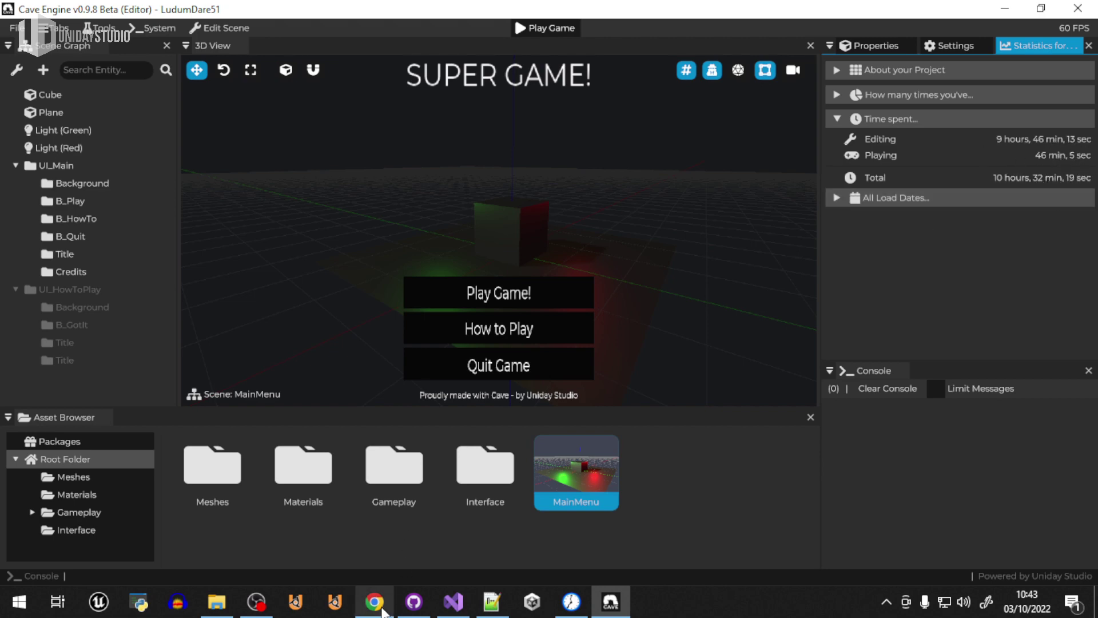
click(388, 606)
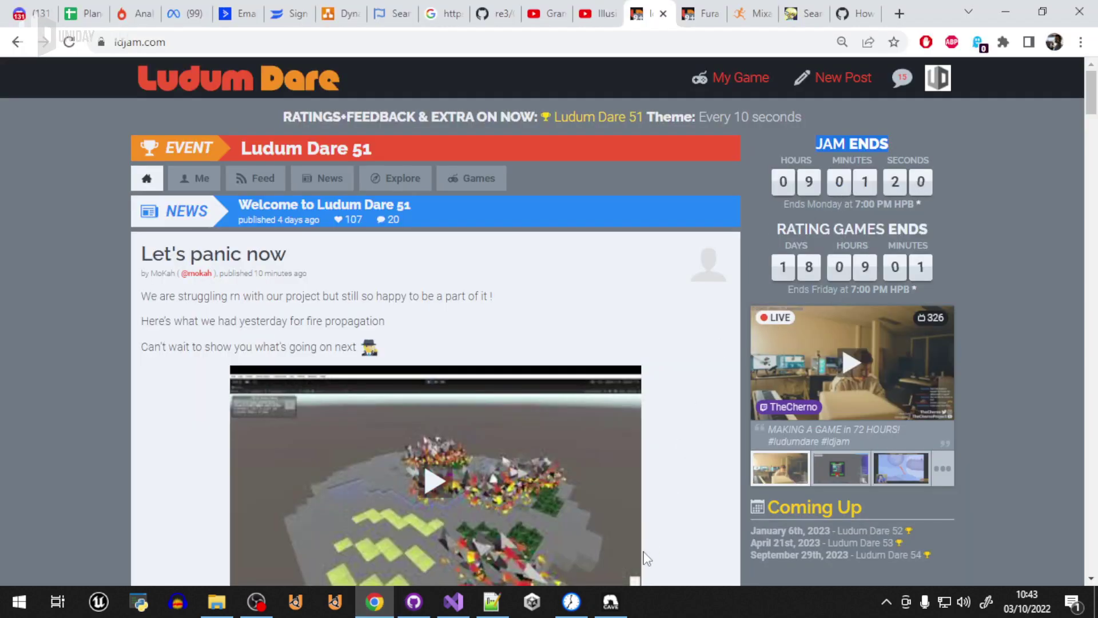
Return to Cave Engine and save and run the MainMenu scene as a runtime in the standalone player.
click(611, 601)
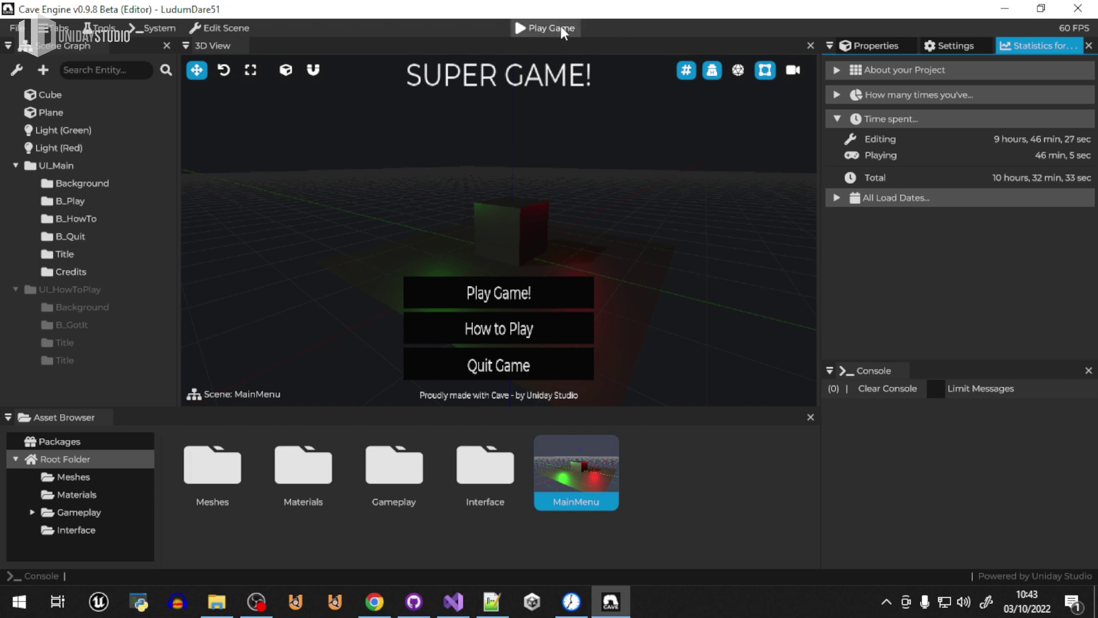
click(934, 52)
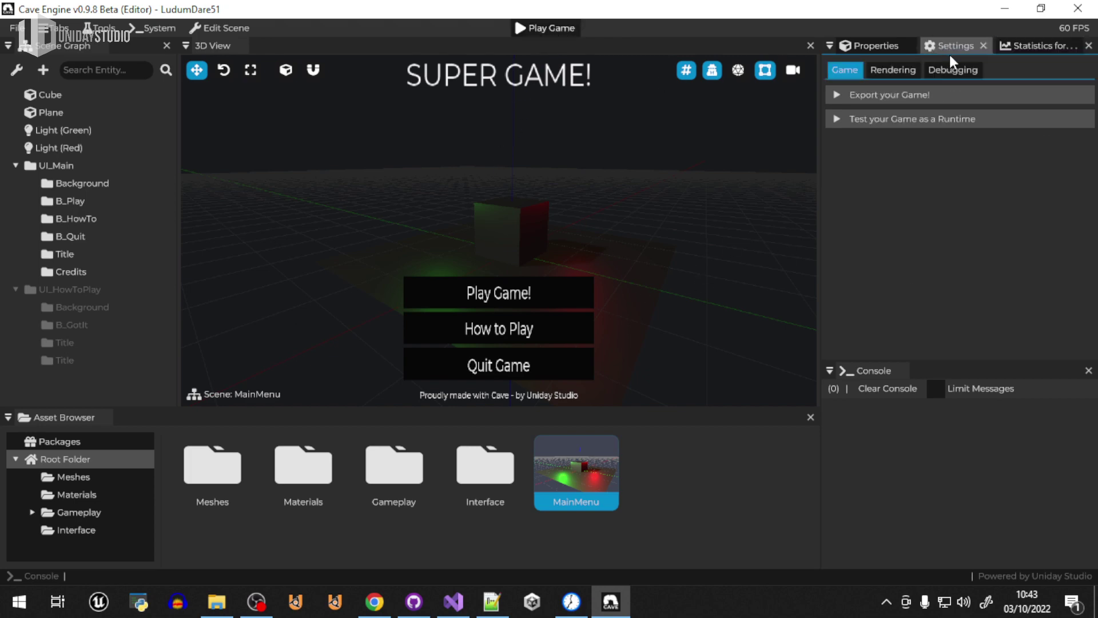
click(912, 119)
click(971, 206)
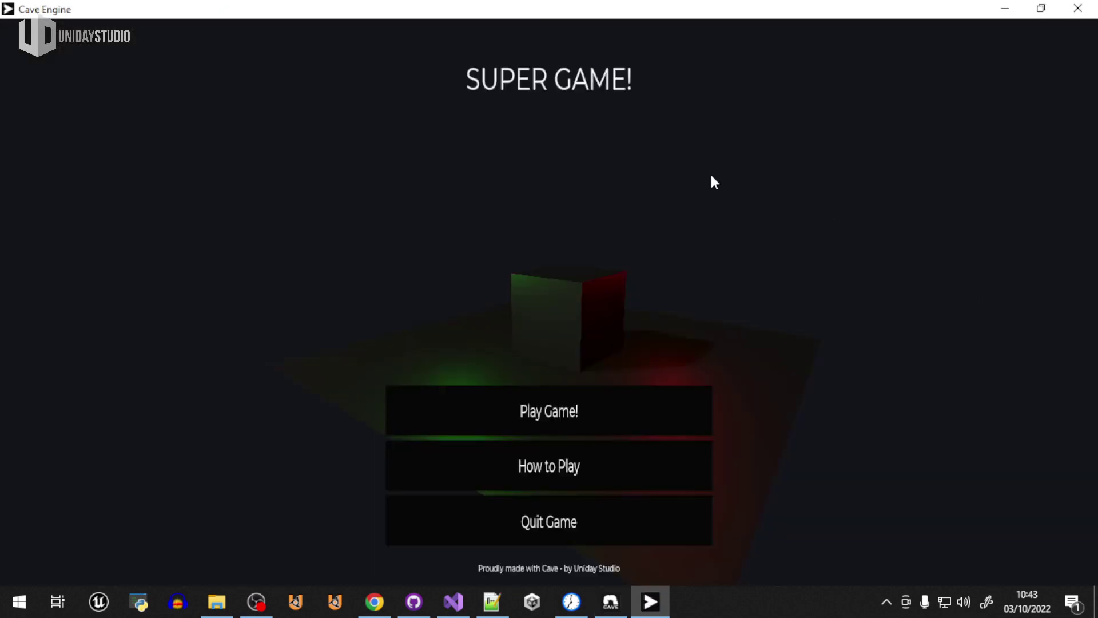
Try restoring, widening and moving the standalone game window, and maximize it again.
drag(684, 7, 530, 76)
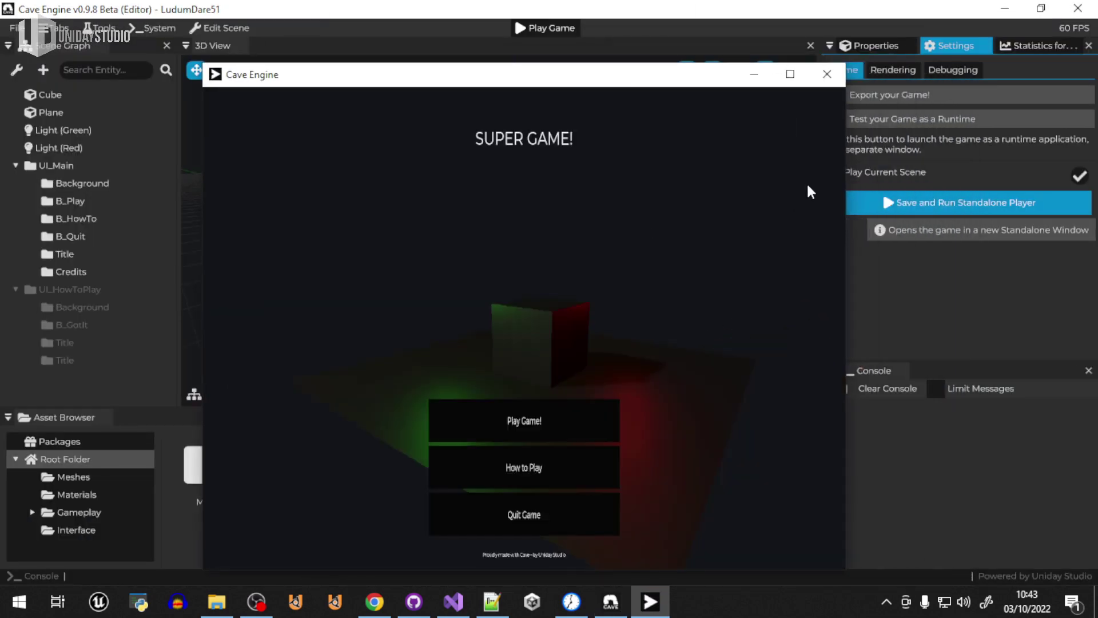
drag(850, 250, 1071, 243)
drag(828, 66, 806, 50)
double_click(801, 67)
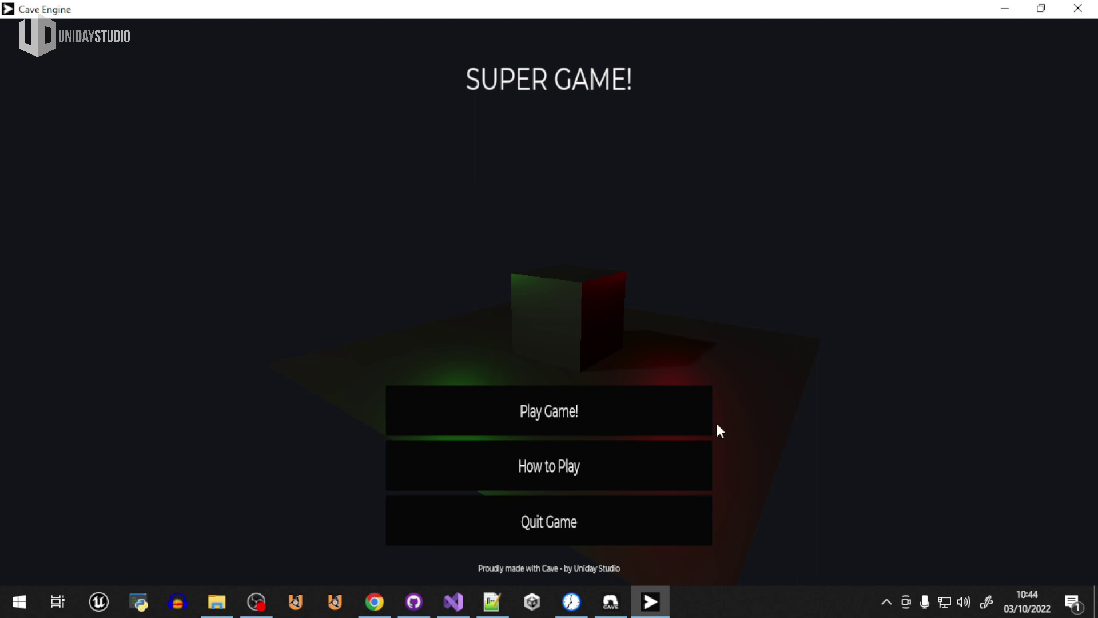
View the game's How to Play screen, return to its main menu, and start the game.
click(537, 479)
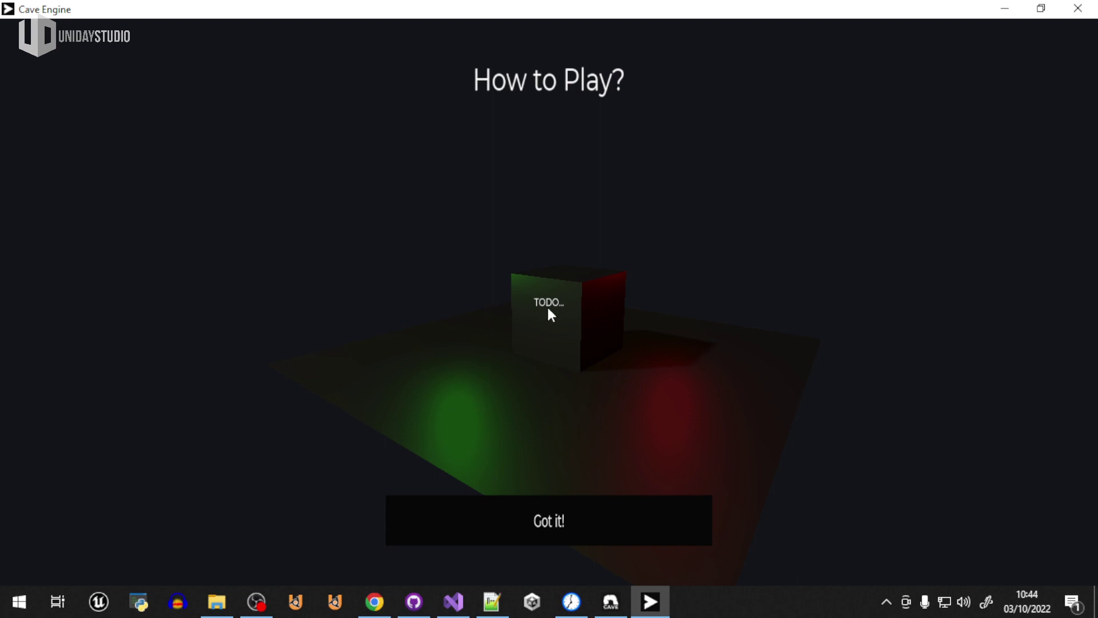
click(577, 524)
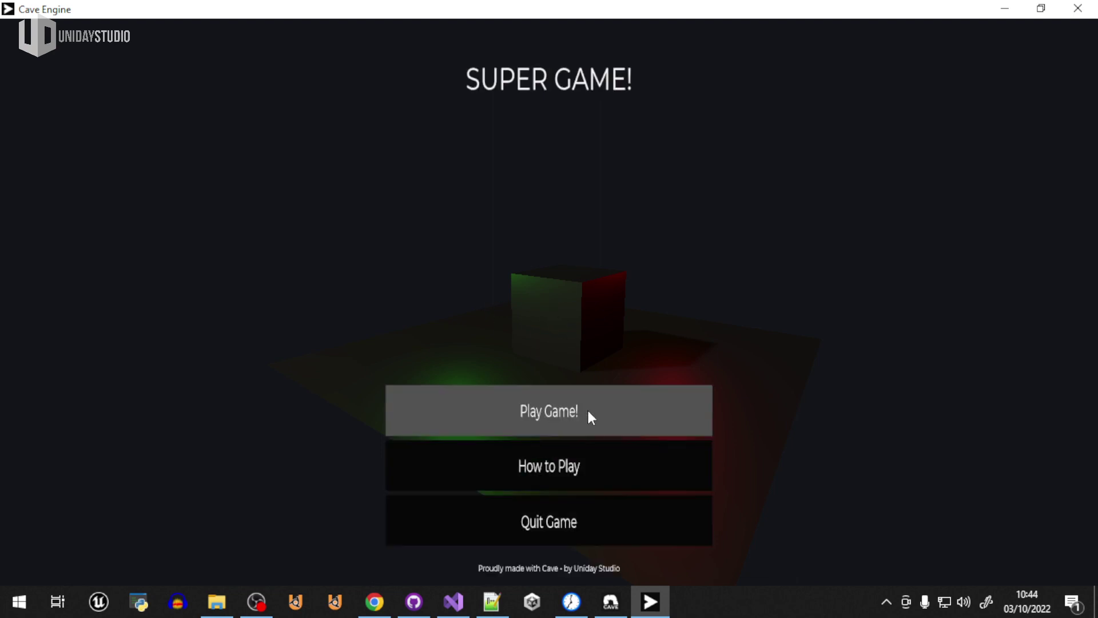
click(592, 412)
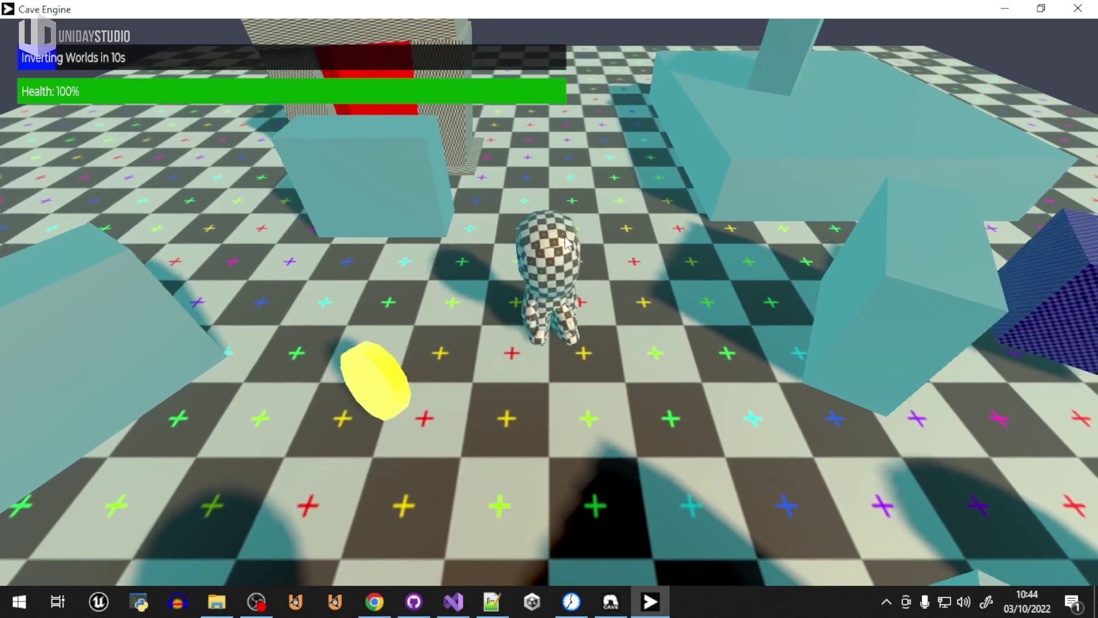
Playtest the character's movement in the normal world around the blocks, spheres and yellow coin until the worlds invert.
key(s)
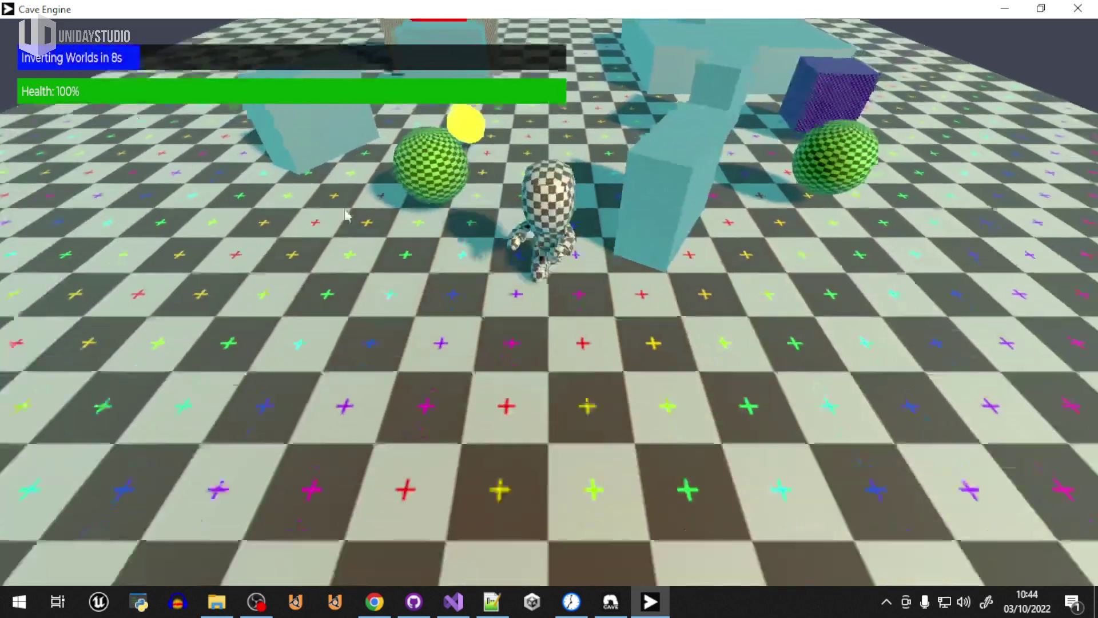
key(d)
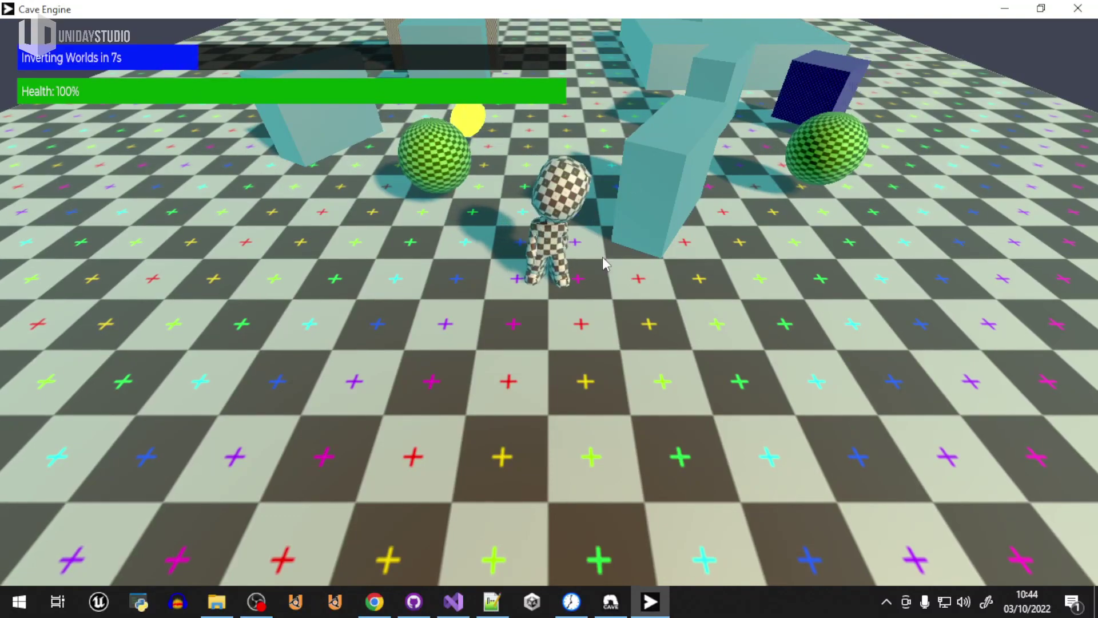
key(w)
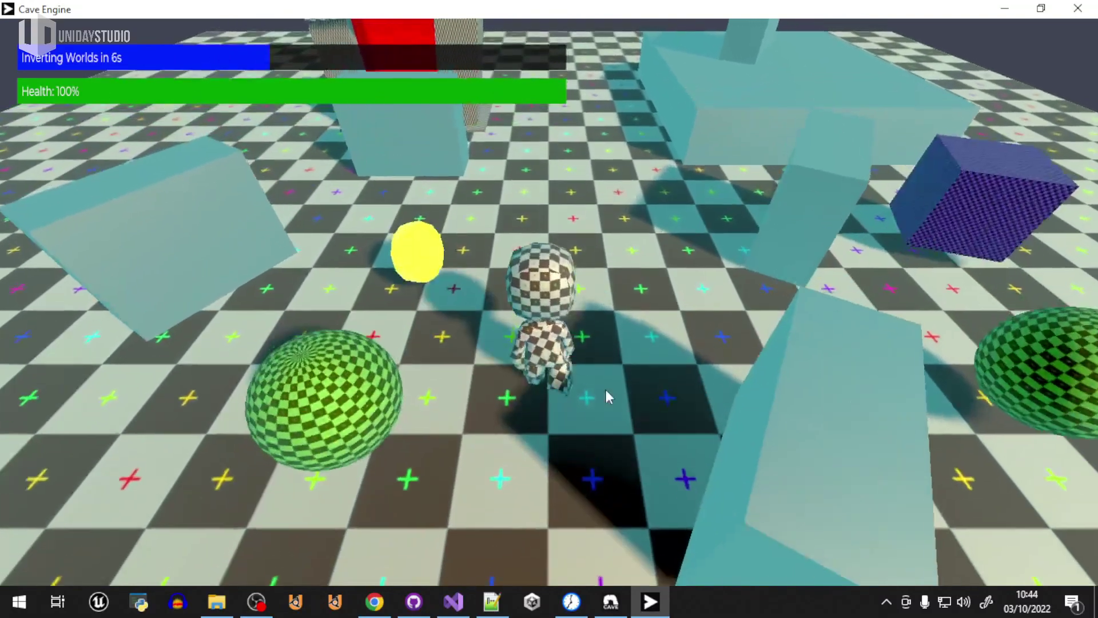
key(w)
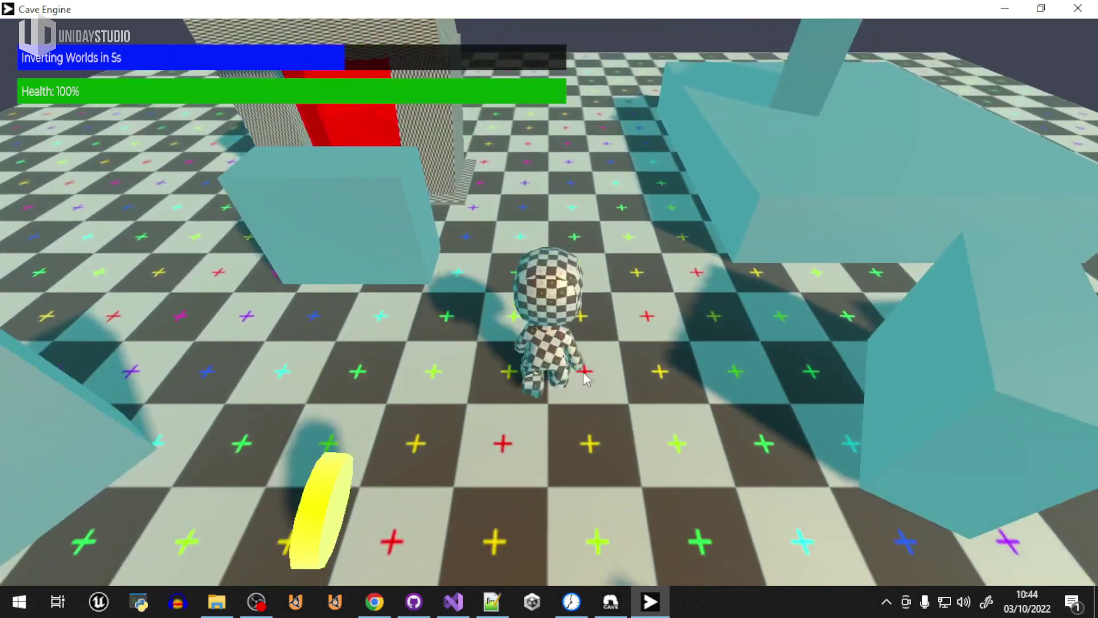
key(w)
key(d)
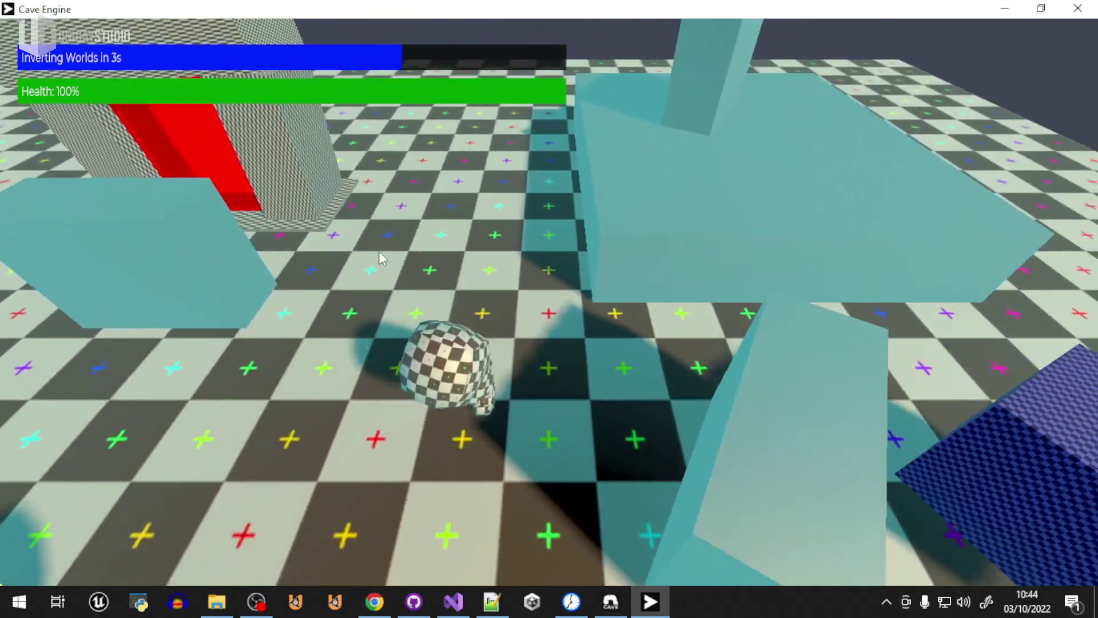
key(s)
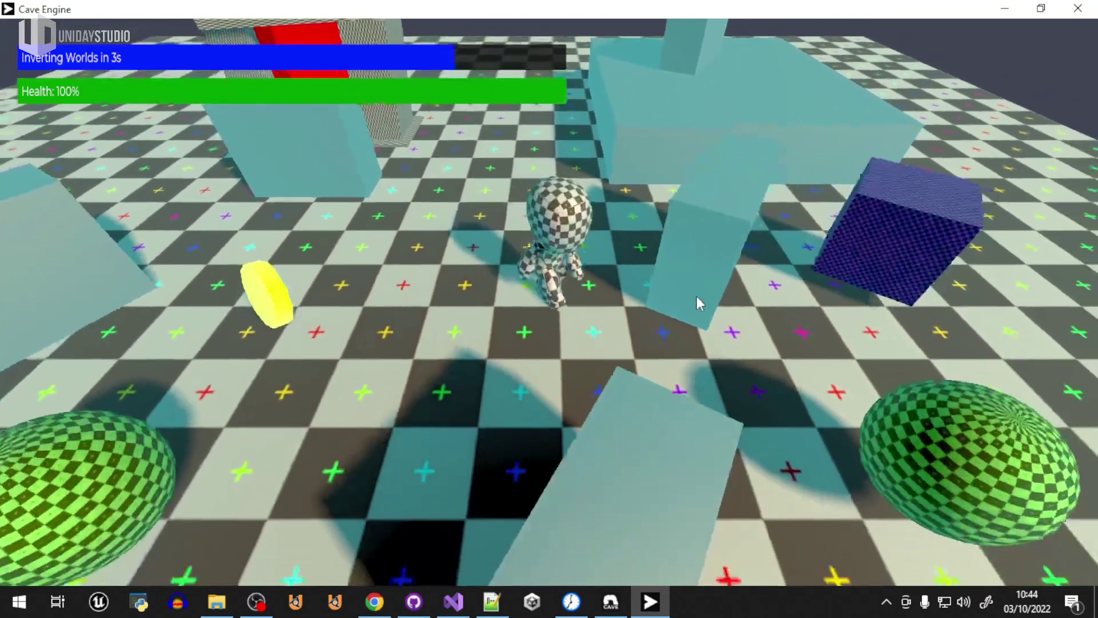
key(w)
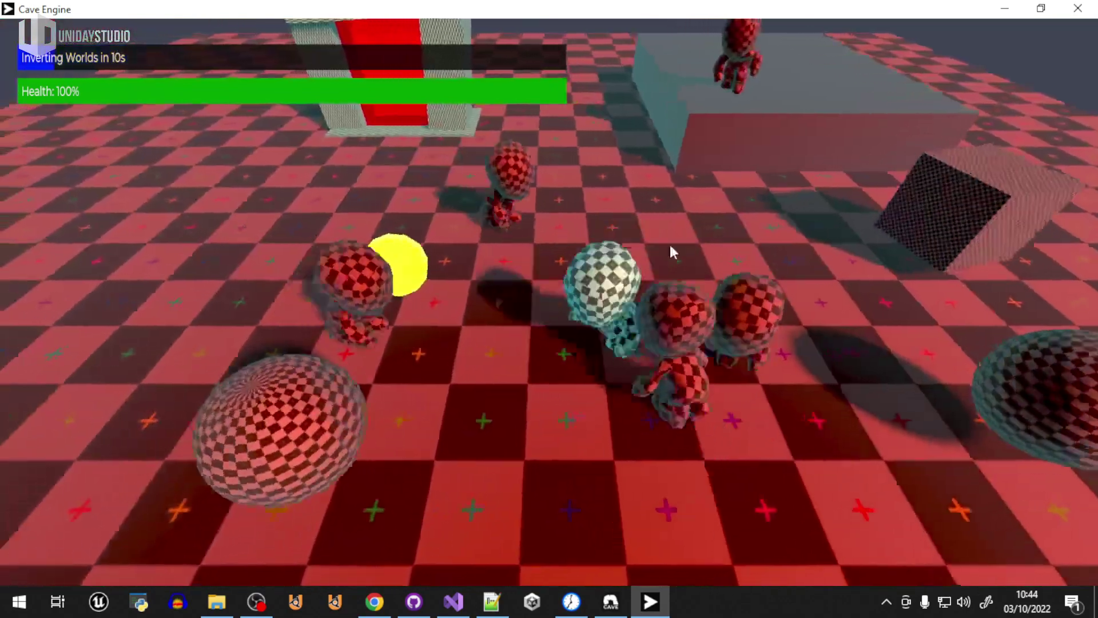
Playtest the inverted world by moving the character and attacking the surrounding red enemies until the game ends.
key(w)
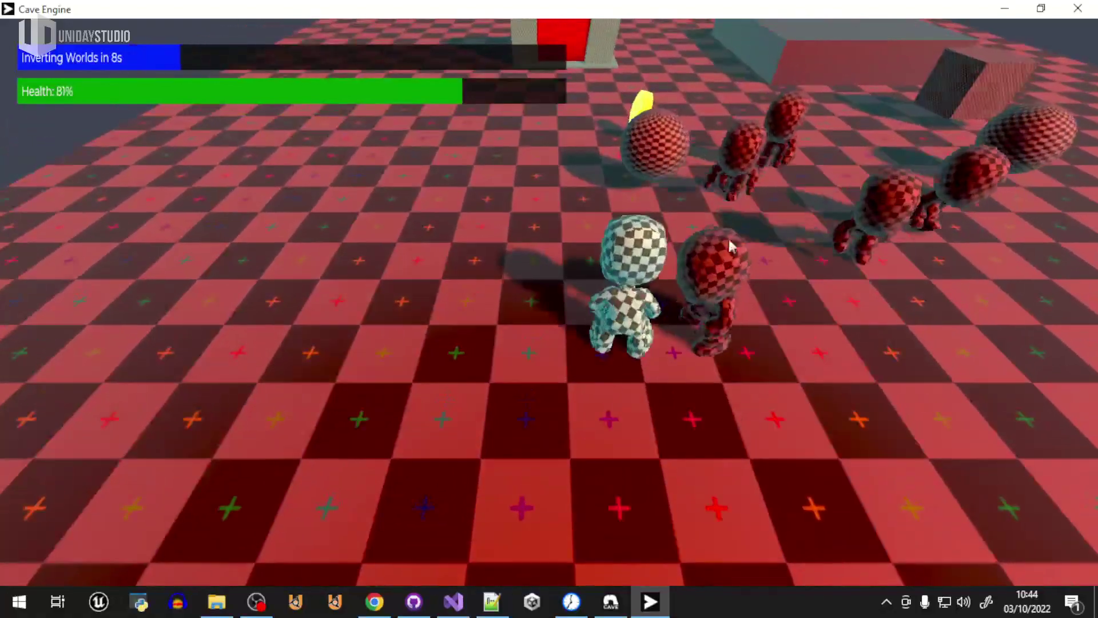
click(749, 285)
click(737, 338)
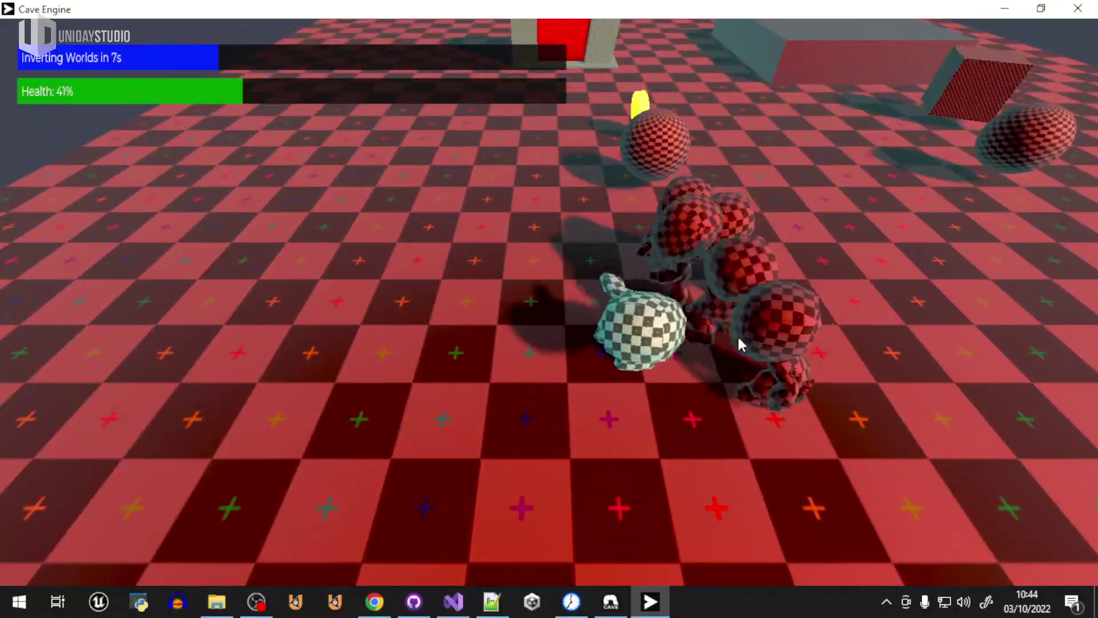
key(s)
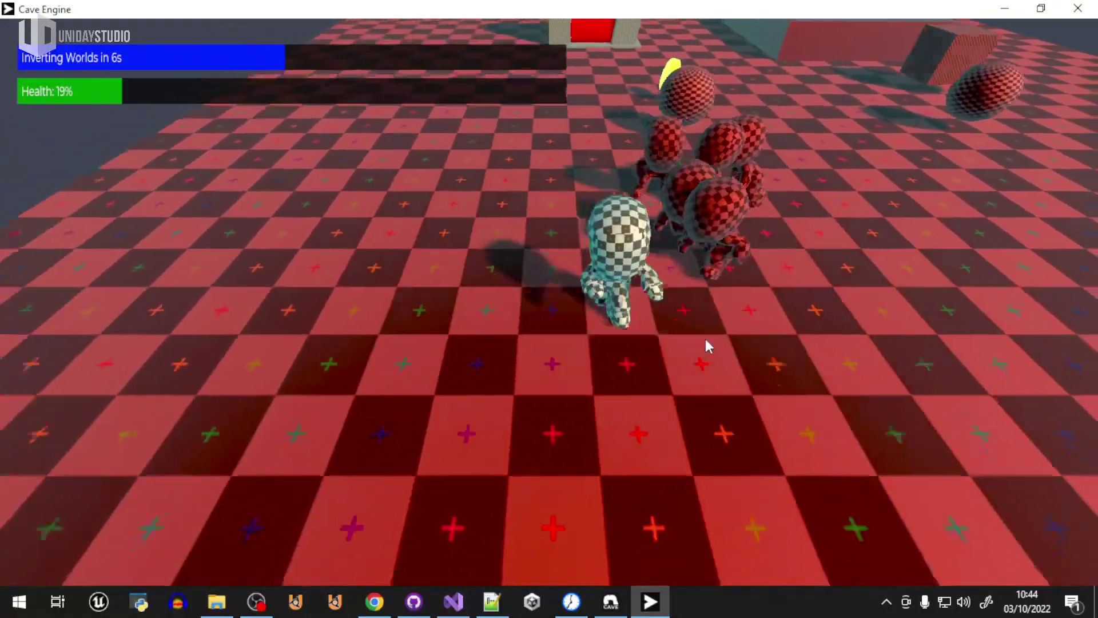
key(d)
click(713, 351)
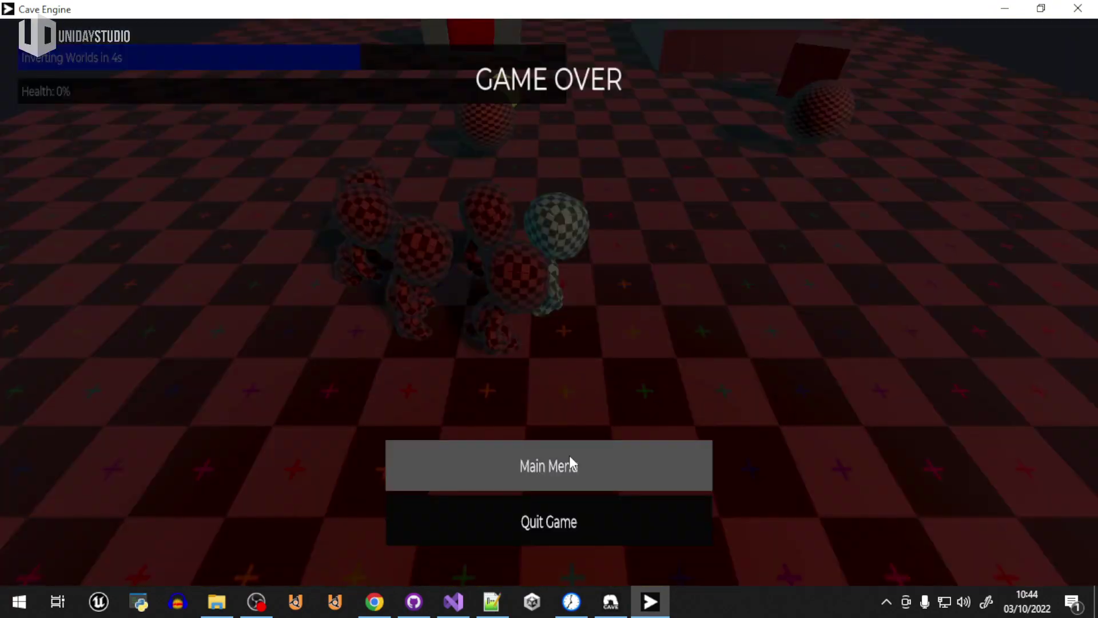
Restart the game from its main menu and send the character through the yellow coin and into the dark blue cube.
click(576, 462)
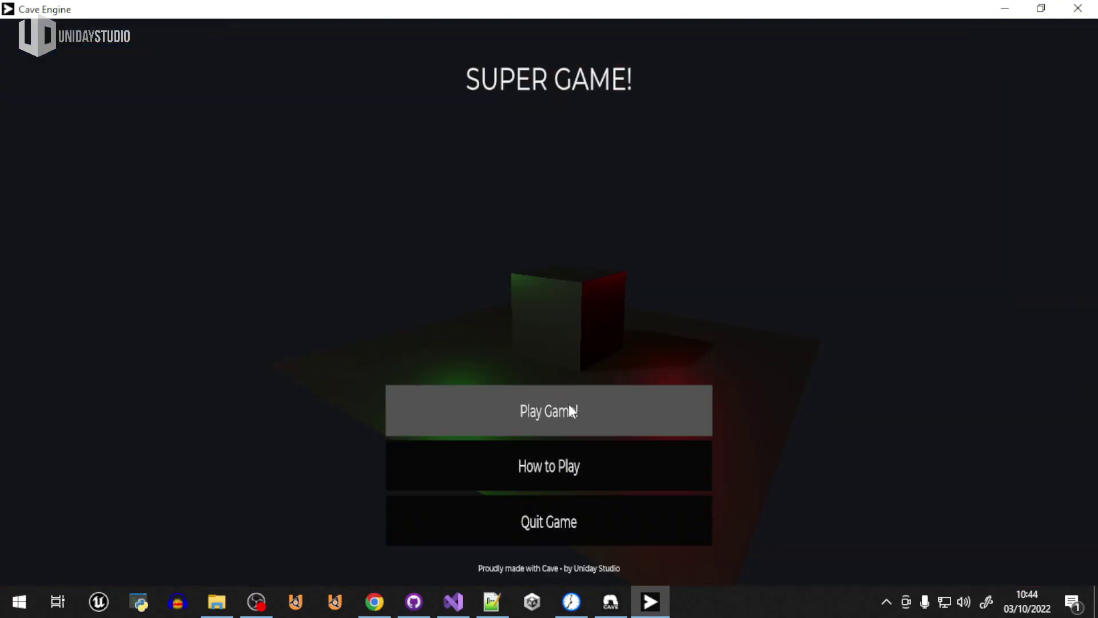
click(626, 411)
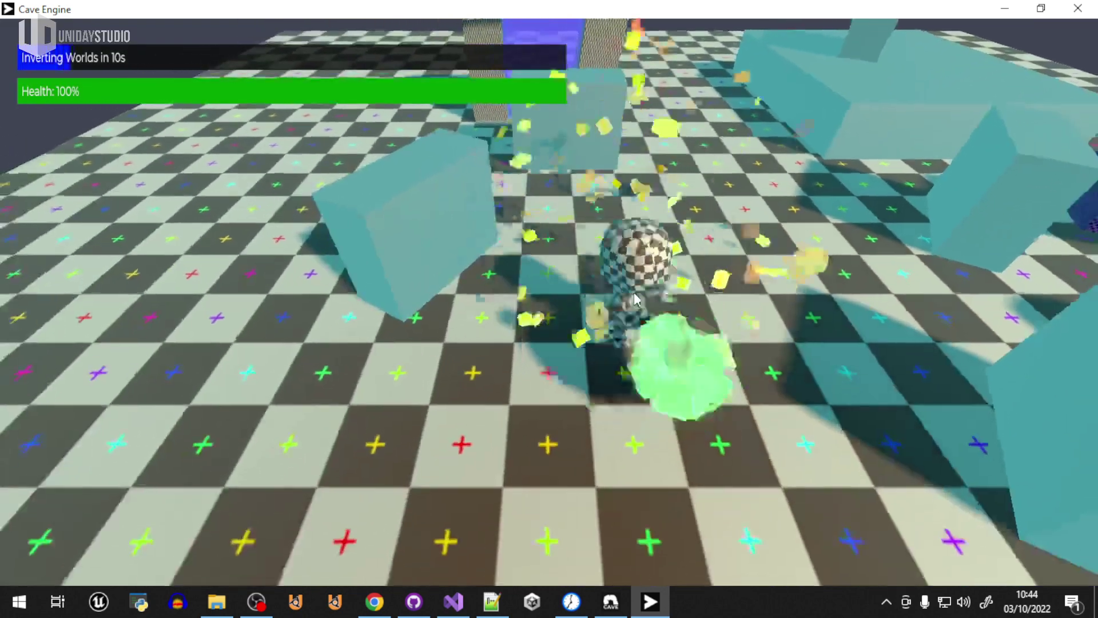
key(d)
click(640, 303)
key(w)
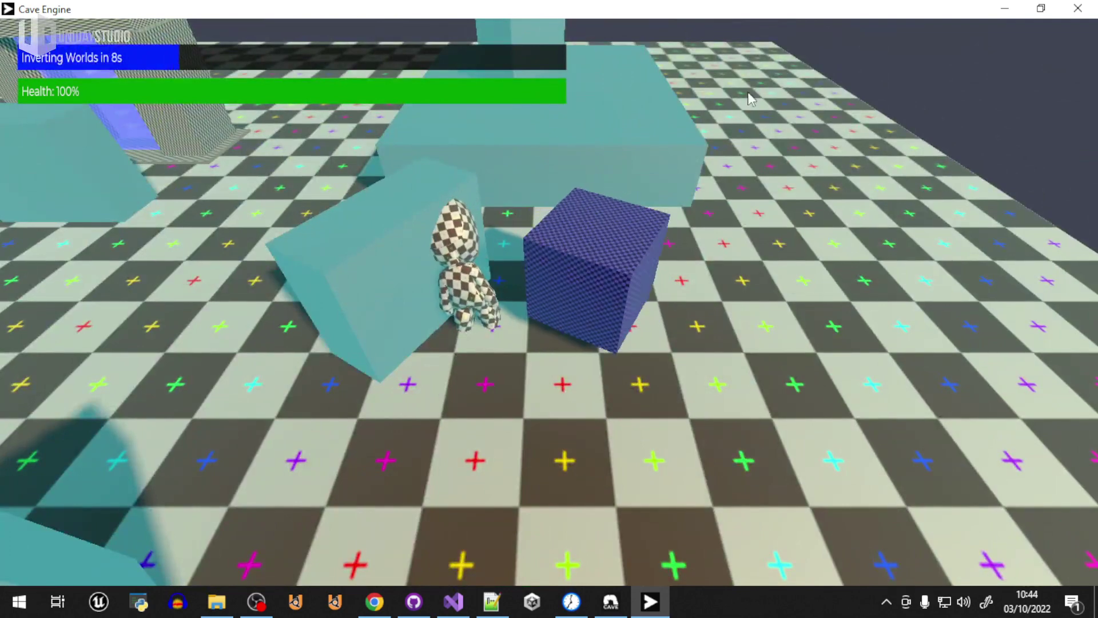
click(614, 320)
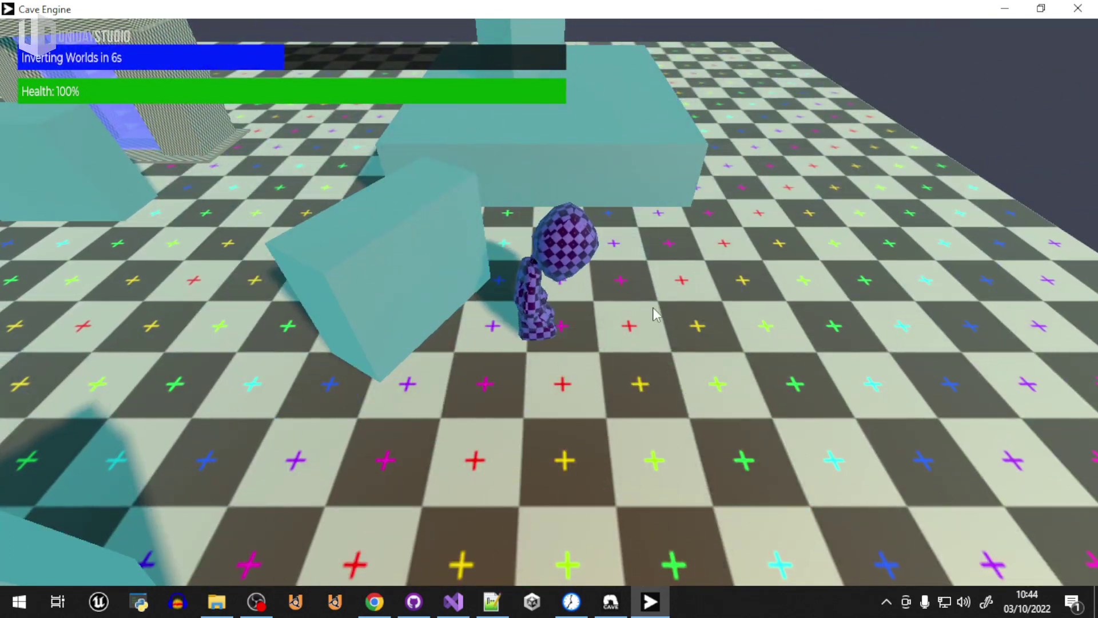
Playtest the purple character against the red enemies in the inverted world, retreating from them until the normal world returns.
key(w)
key(a)
key(a)
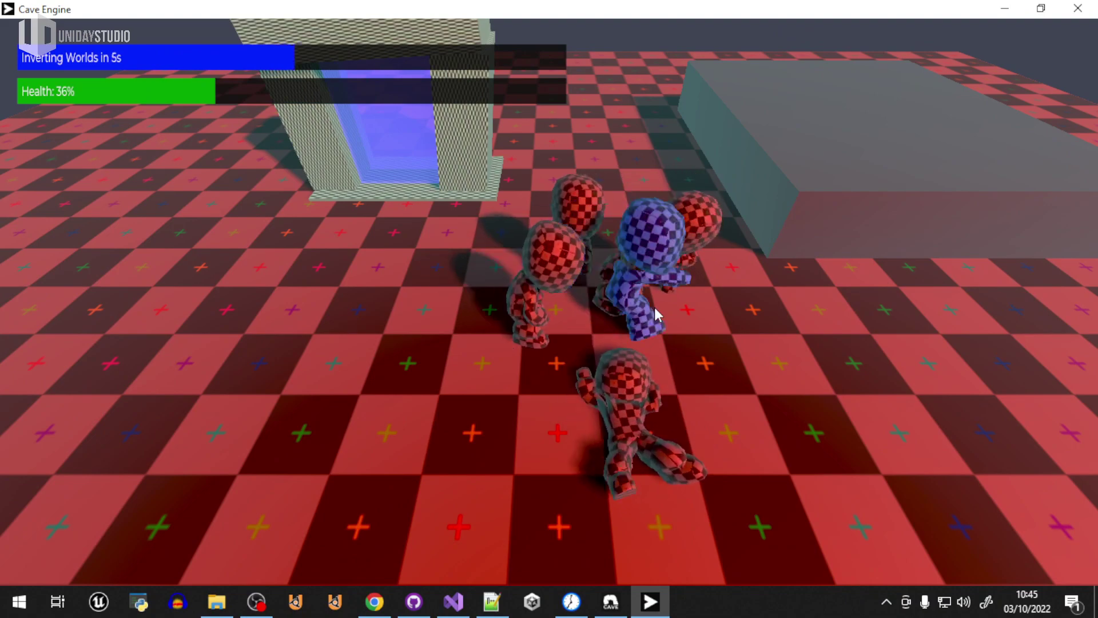
key(d)
key(s)
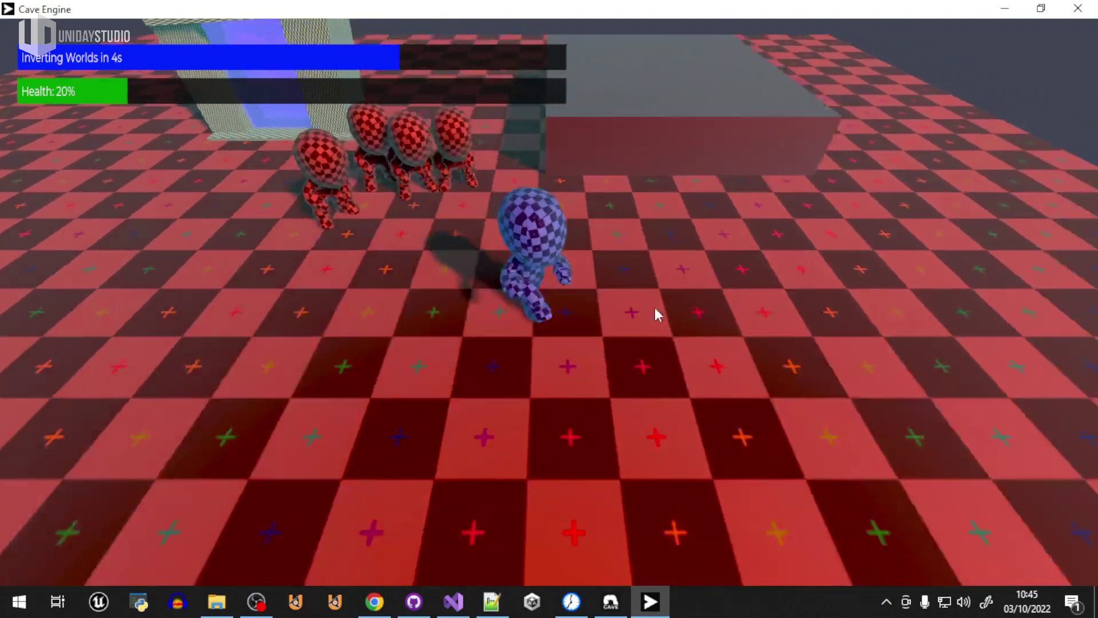
key(s)
key(a)
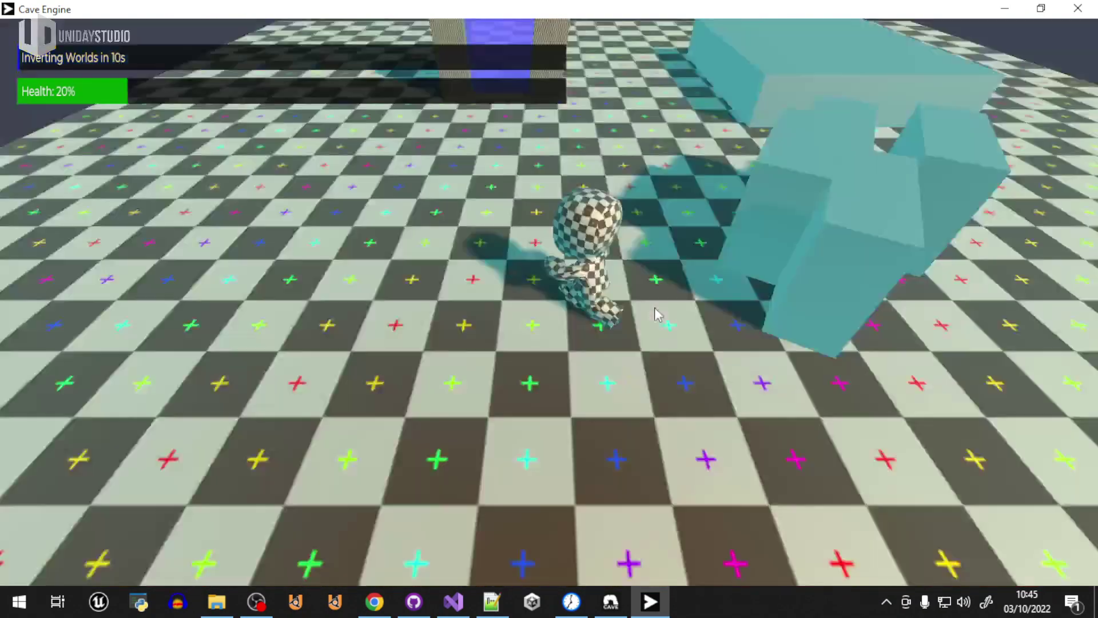
Run the character around and between the light blue blocks in the normal world.
key(w)
key(d)
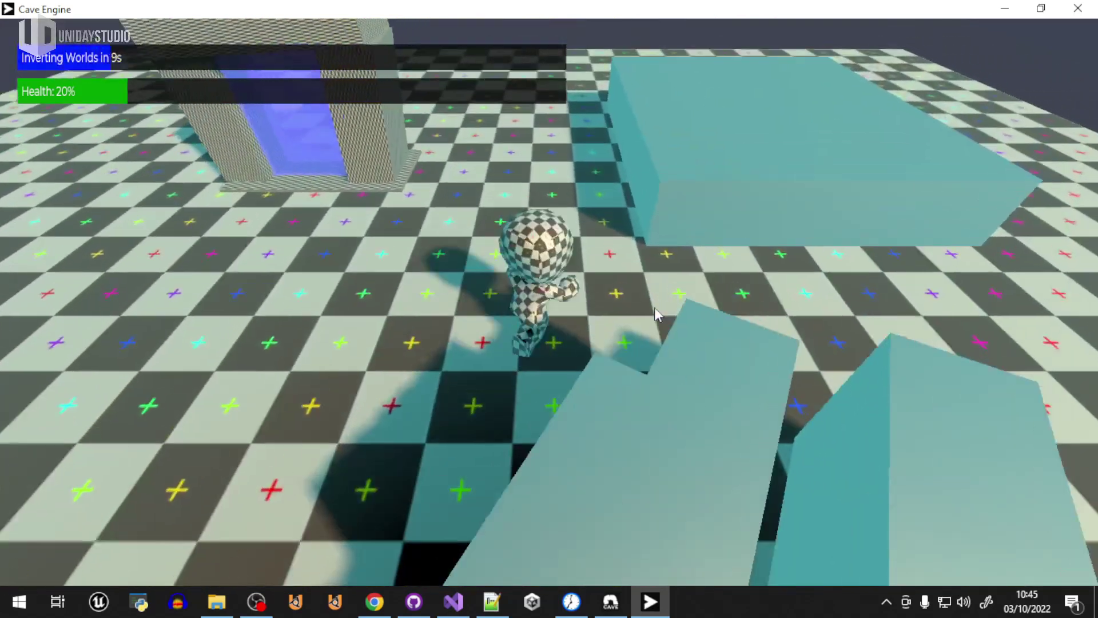
key(d)
key(s)
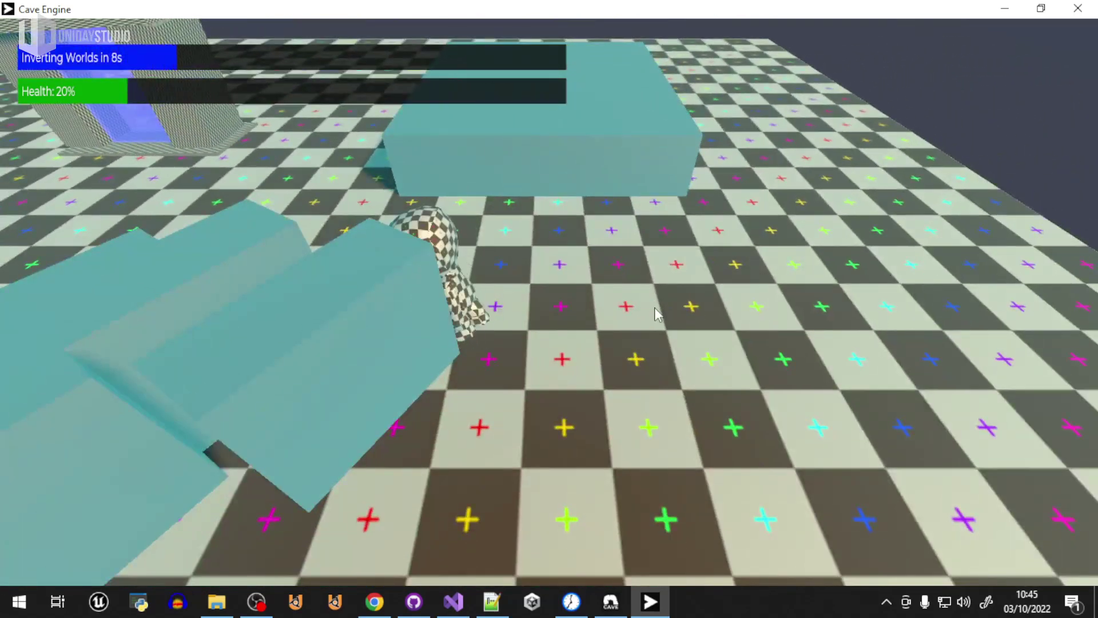
key(space)
key(a)
key(d)
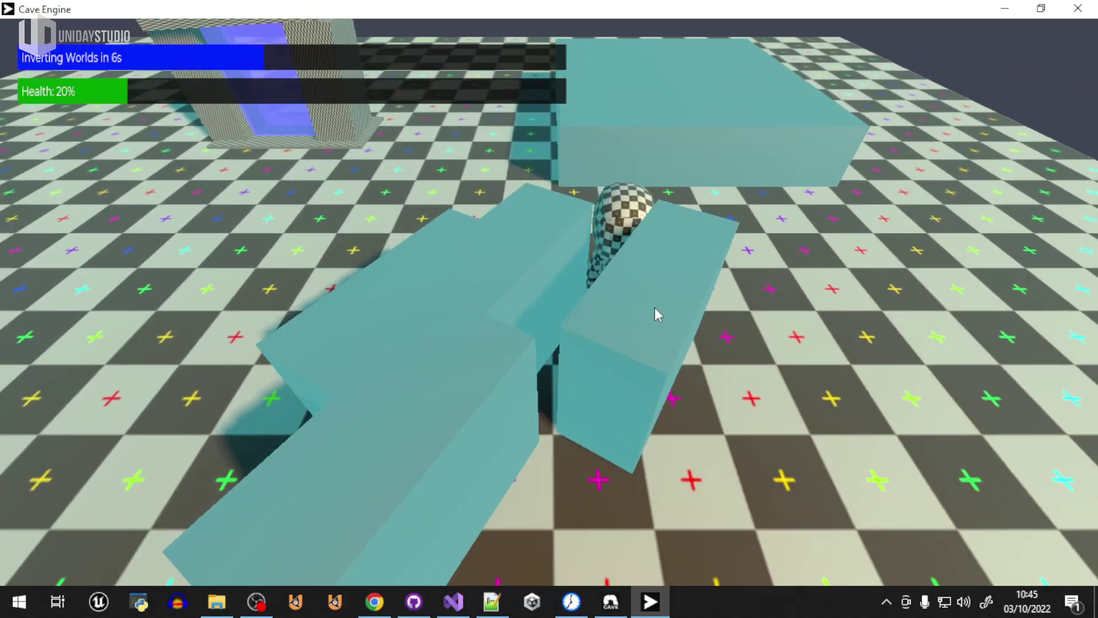
Test jumping by moving the character onto the large light blue platform and back onto the group of blocks.
key(space)
key(w)
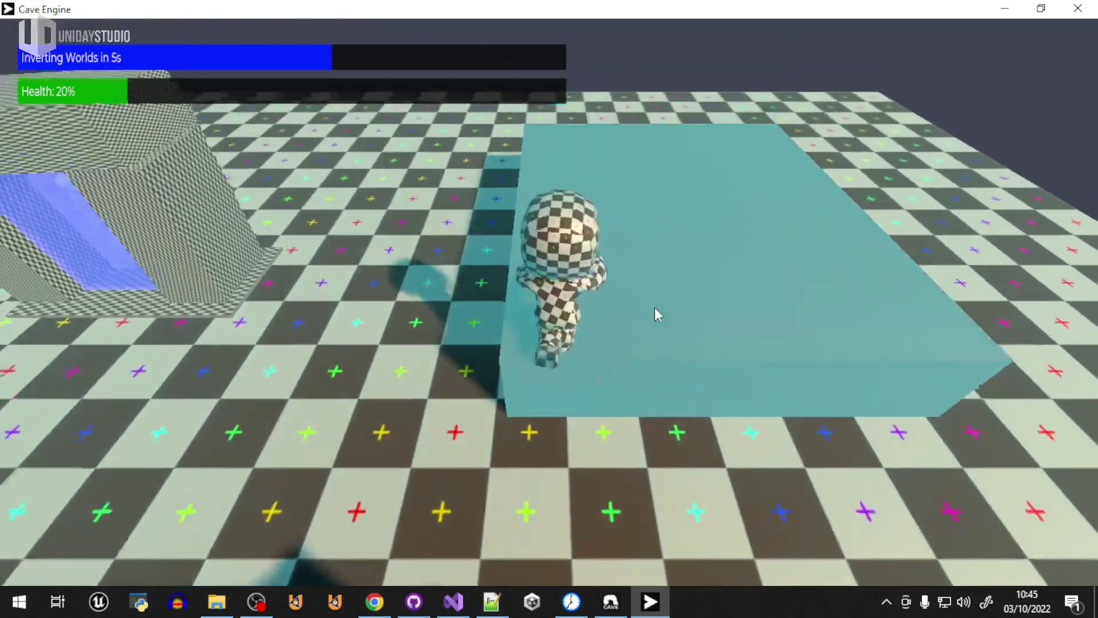
key(s)
key(a)
key(space)
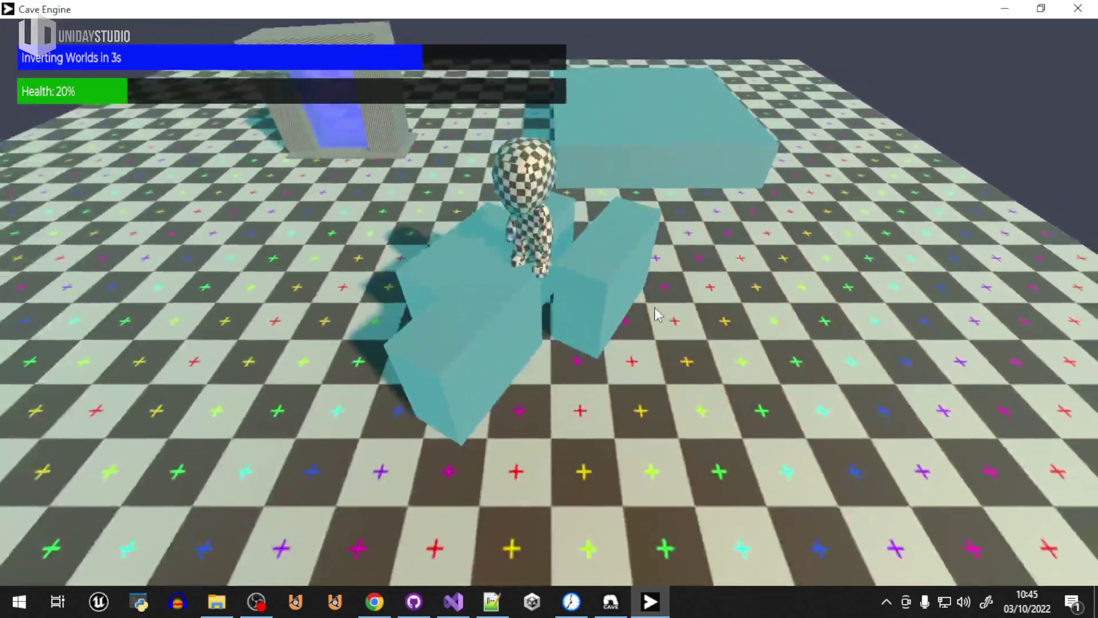
key(w)
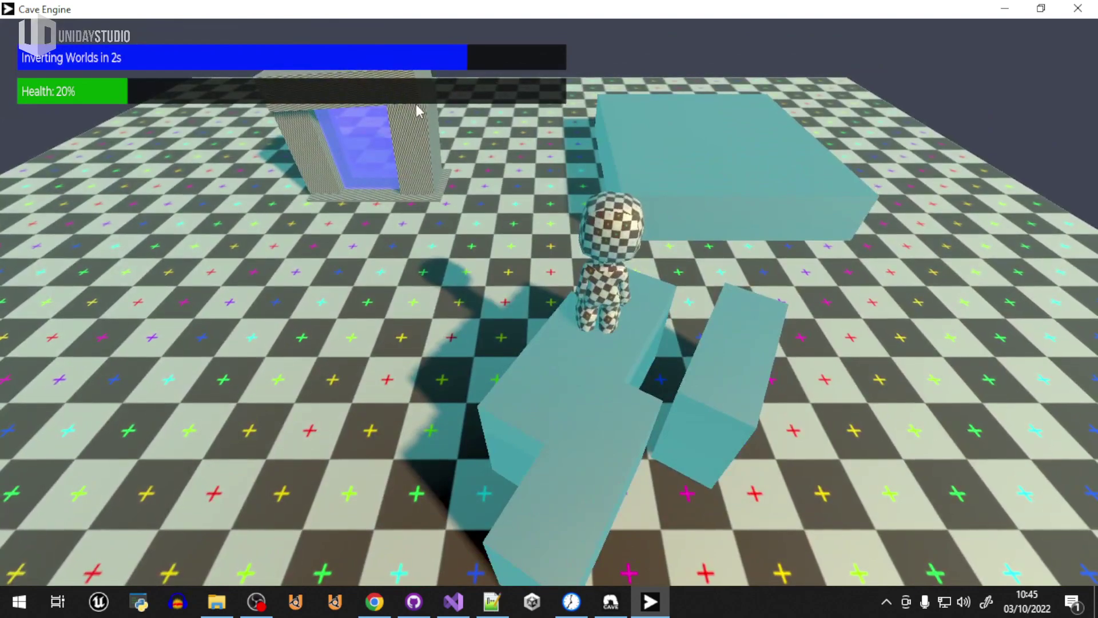
Playtest dodging the red enemies by circling the character around them in the inverted world until the normal world returns.
key(a)
key(a)
key(s)
key(d)
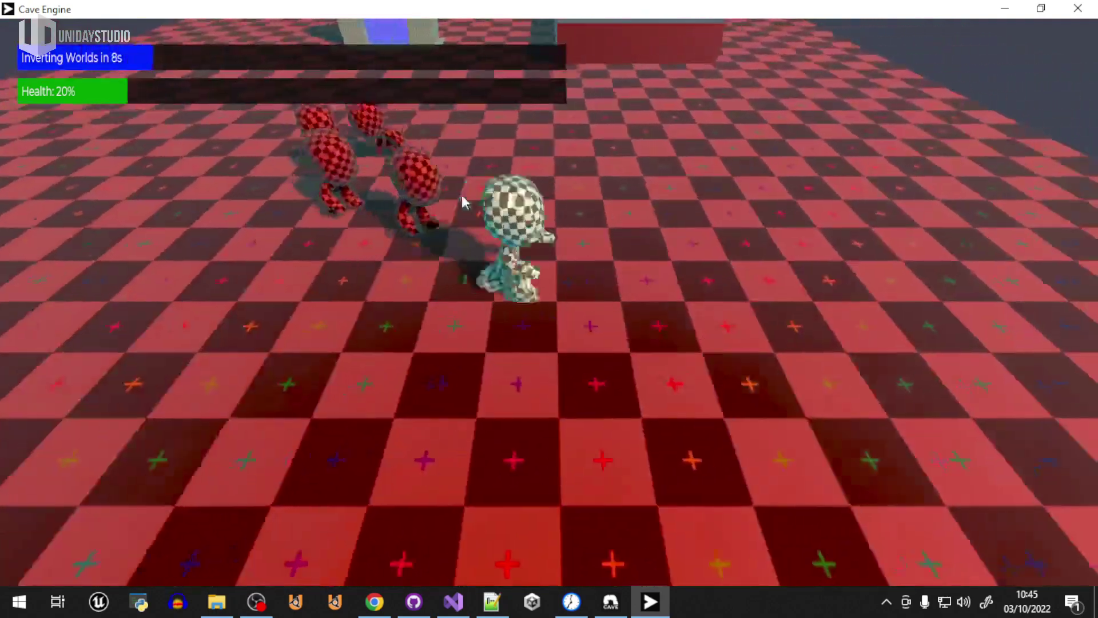
key(w)
key(a)
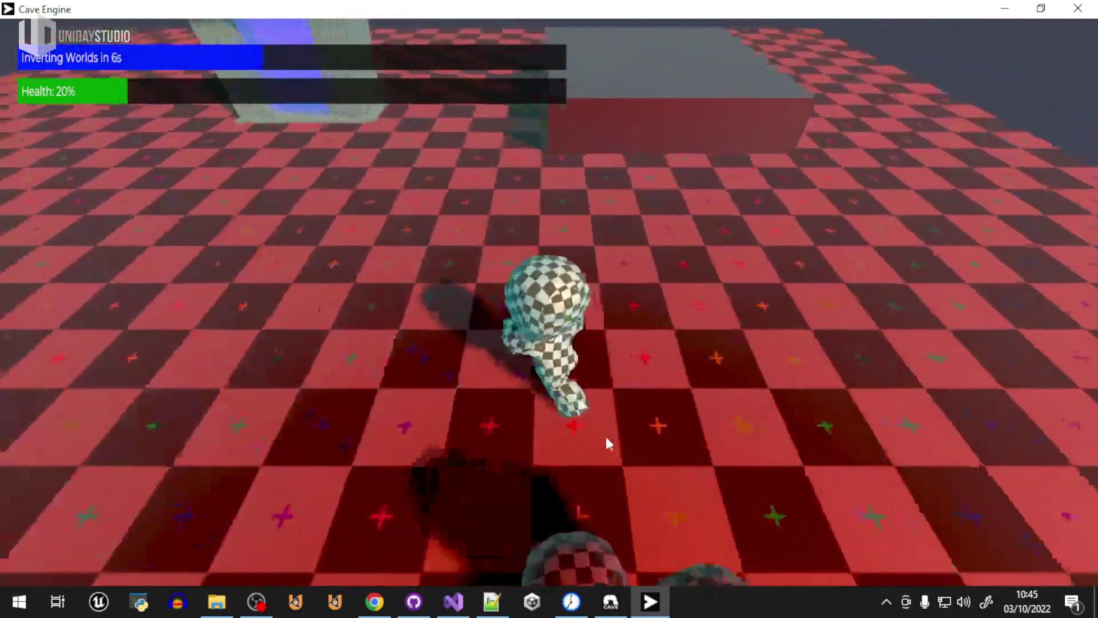
key(s)
key(a)
key(s)
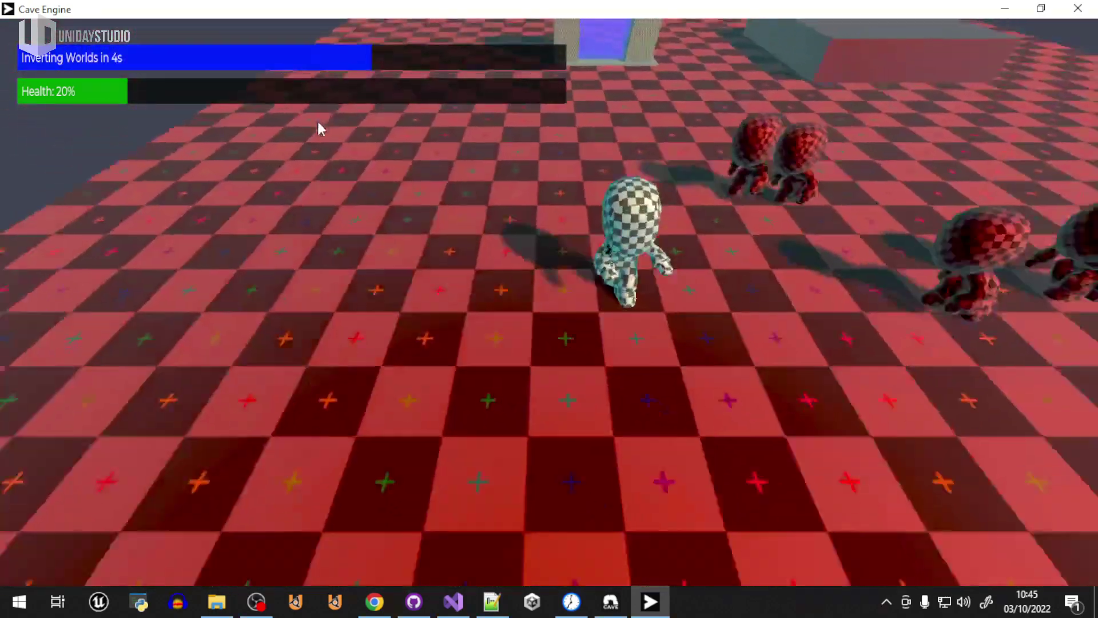
key(d)
key(w)
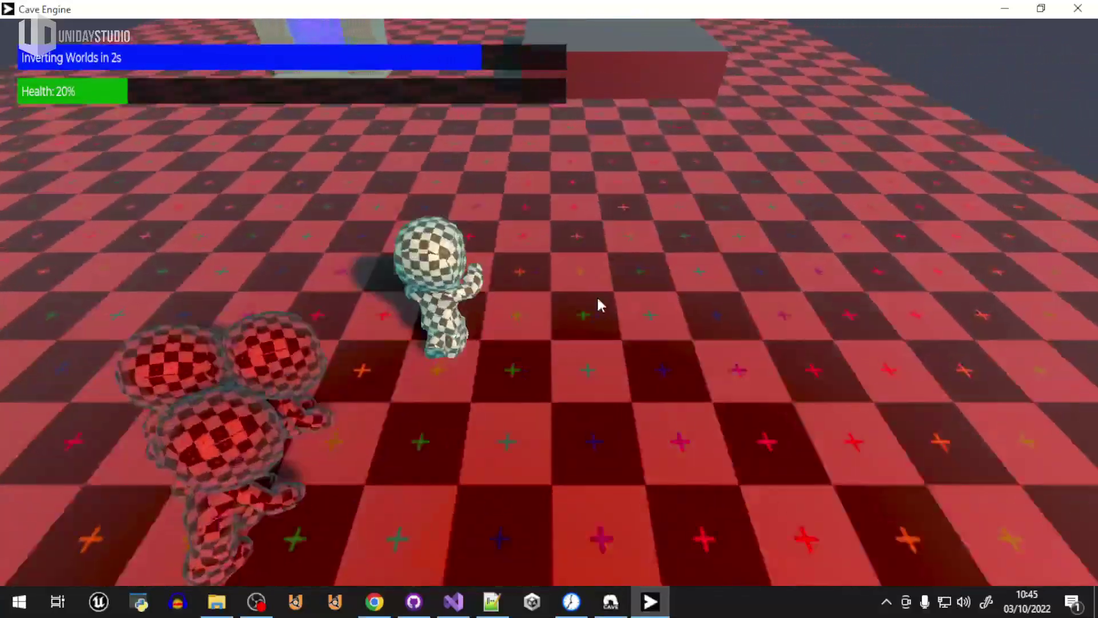
key(a)
key(s)
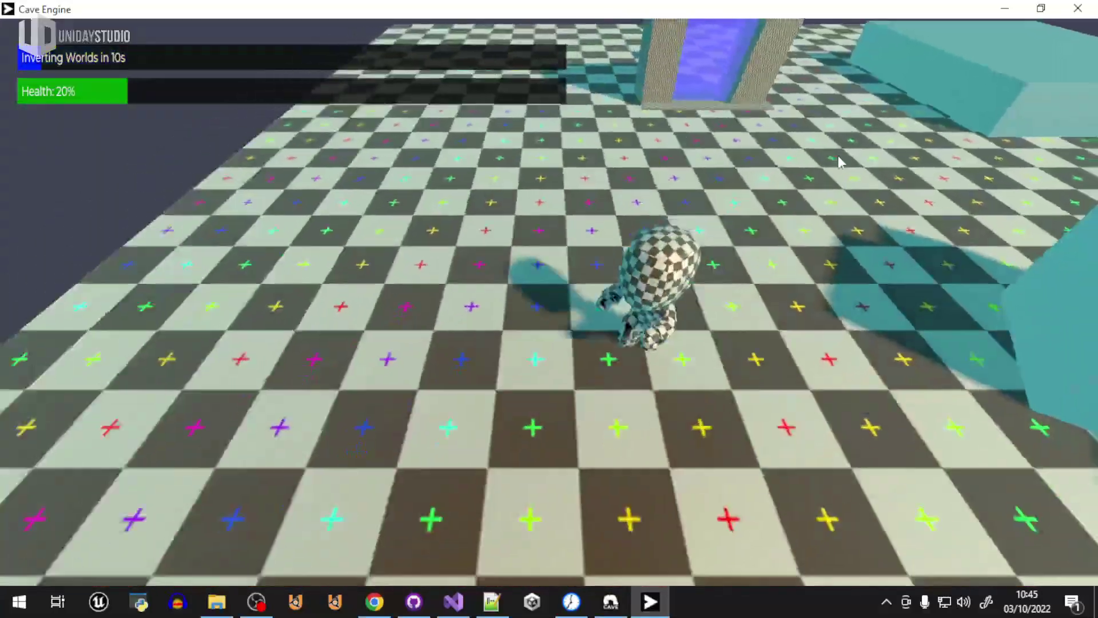
Walk the character across the normal world to the front of the blue portal.
key(d)
key(w)
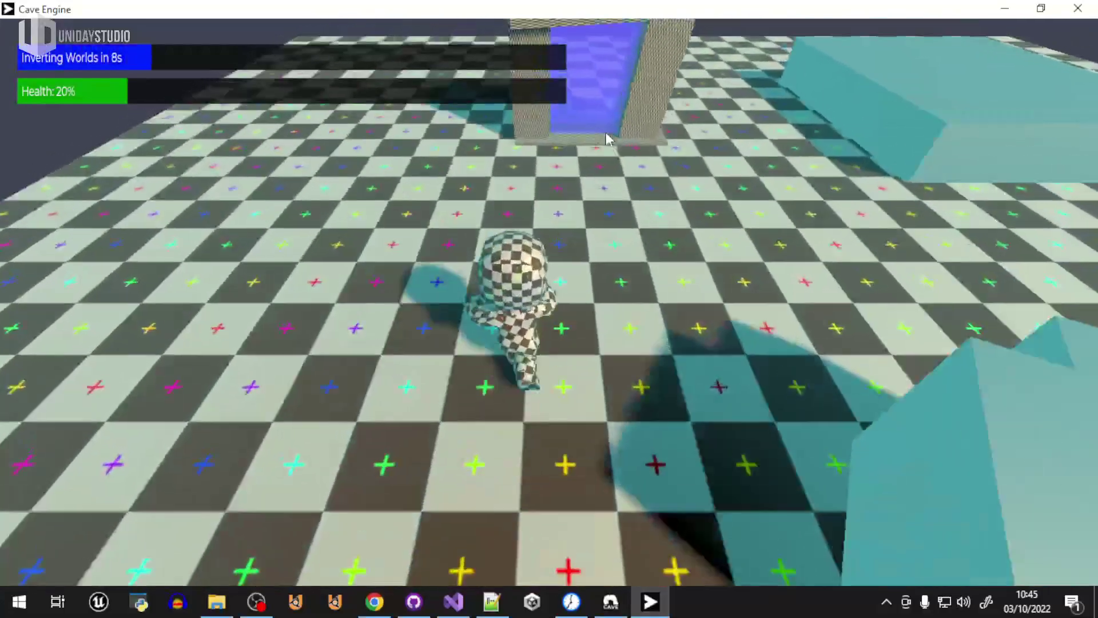
key(w)
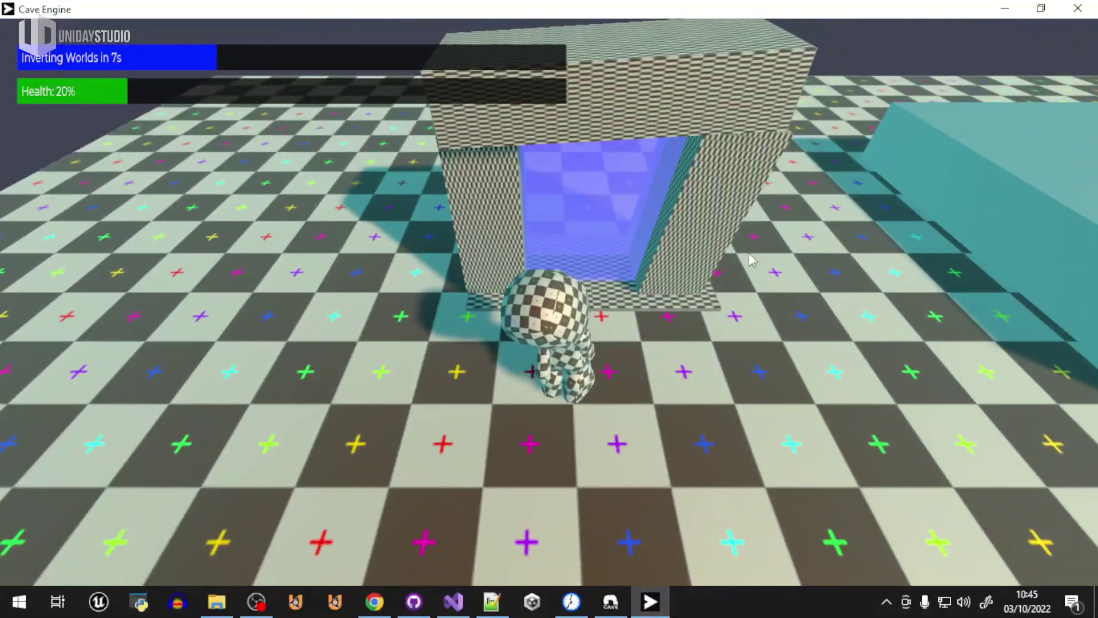
Pause the game, return to its main menu and start a new game.
key(Escape)
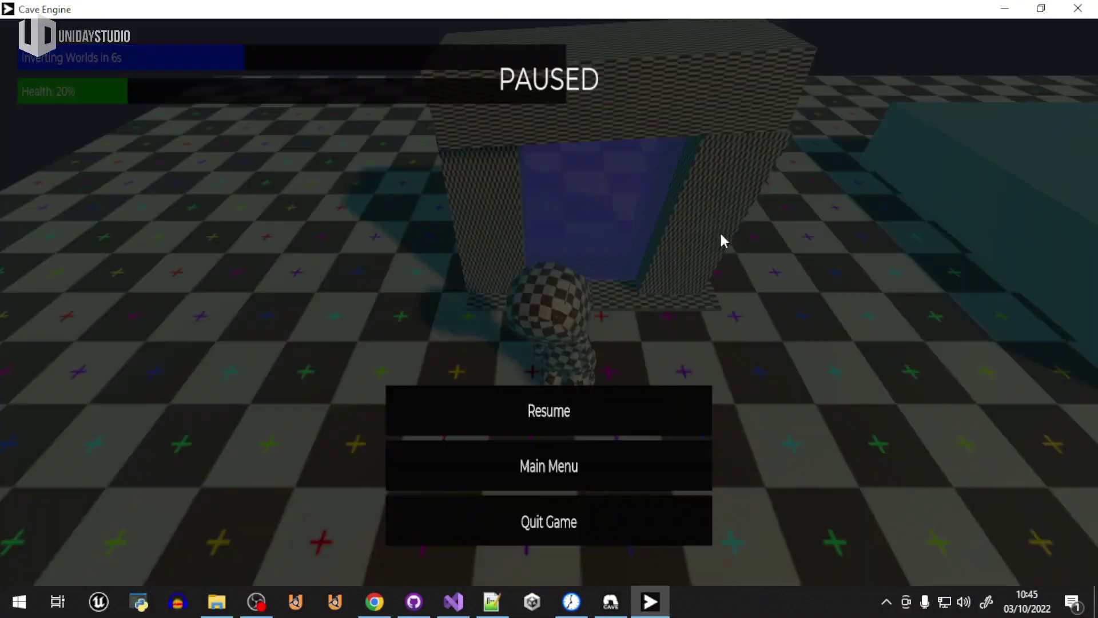
click(536, 477)
click(585, 413)
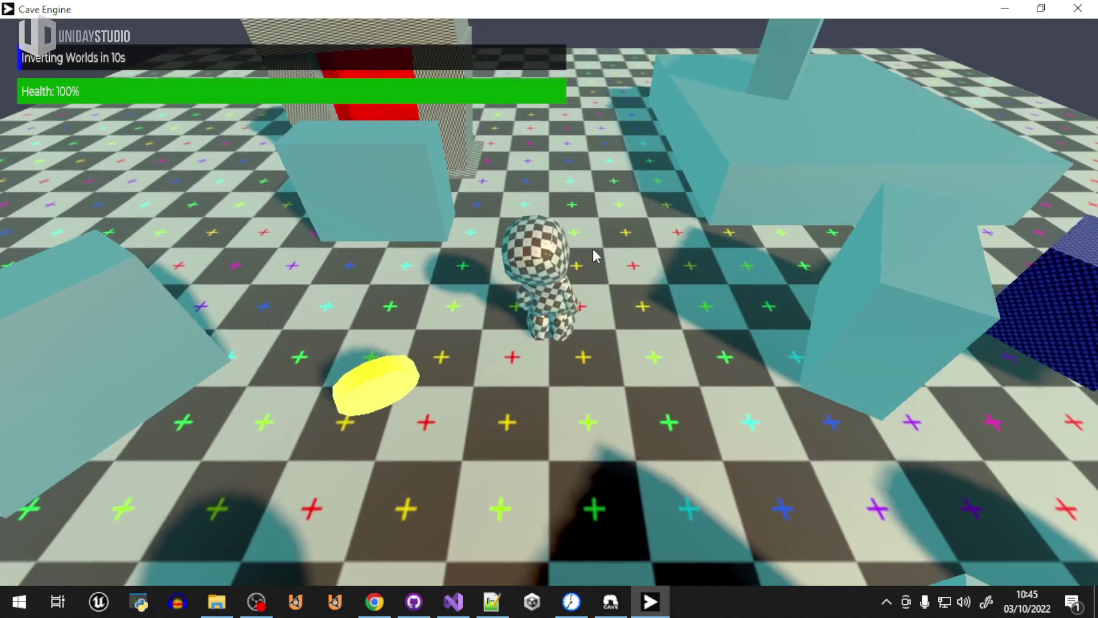
Test the red portal by walking the character up to it twice without collecting the yellow coin.
key(a)
key(w)
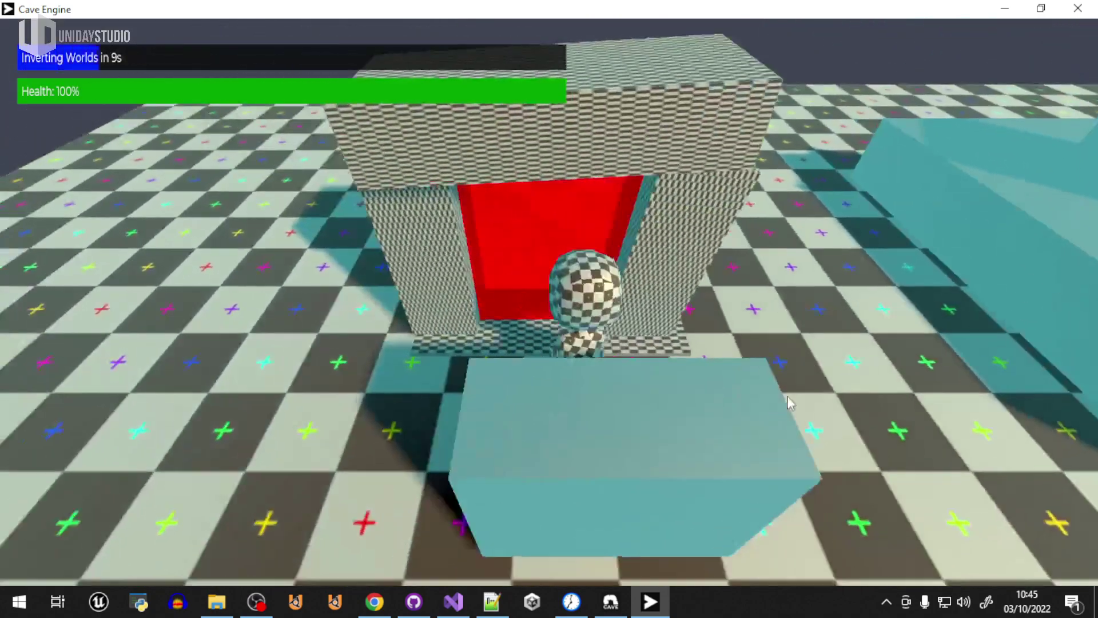
key(s)
key(d)
key(s)
key(a)
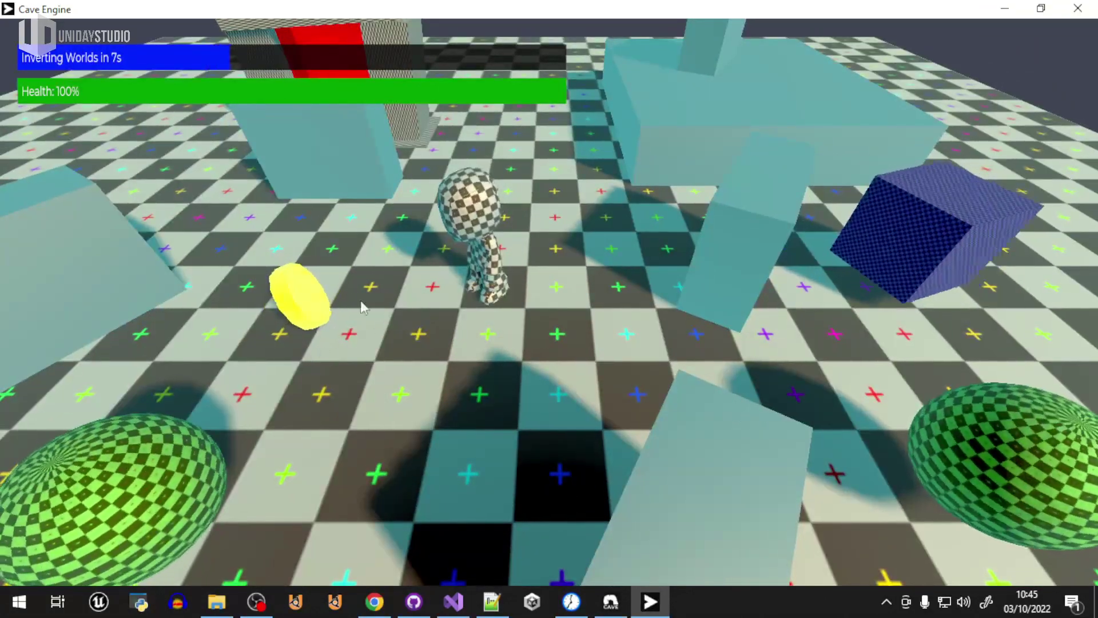
key(w)
key(w)
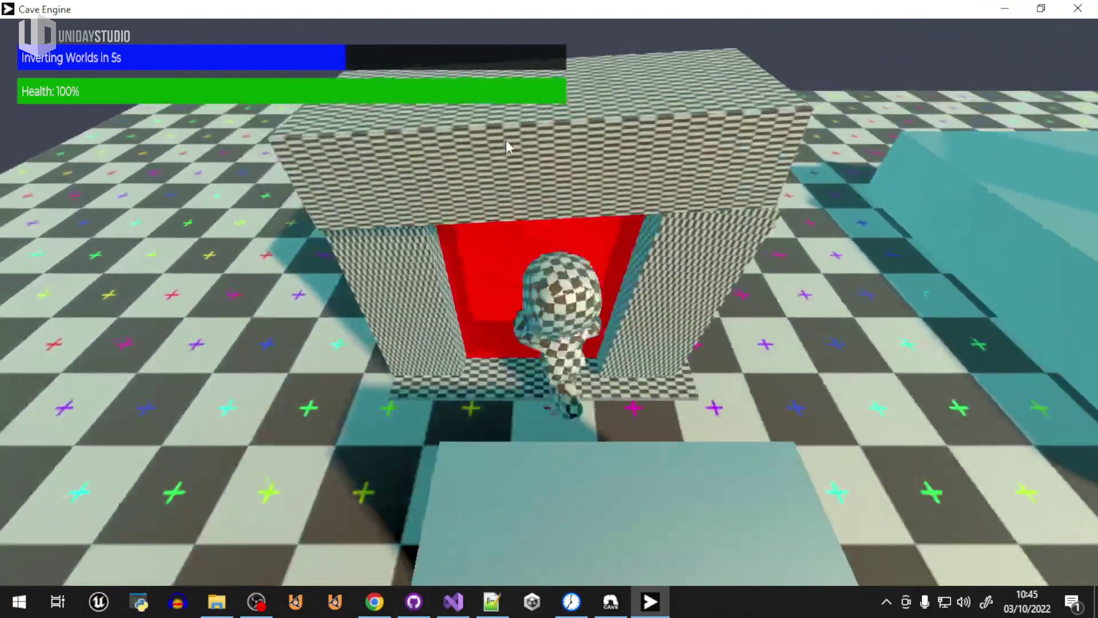
Collect the yellow coin and walk the character through the blue portal to finish the level.
key(s)
key(d)
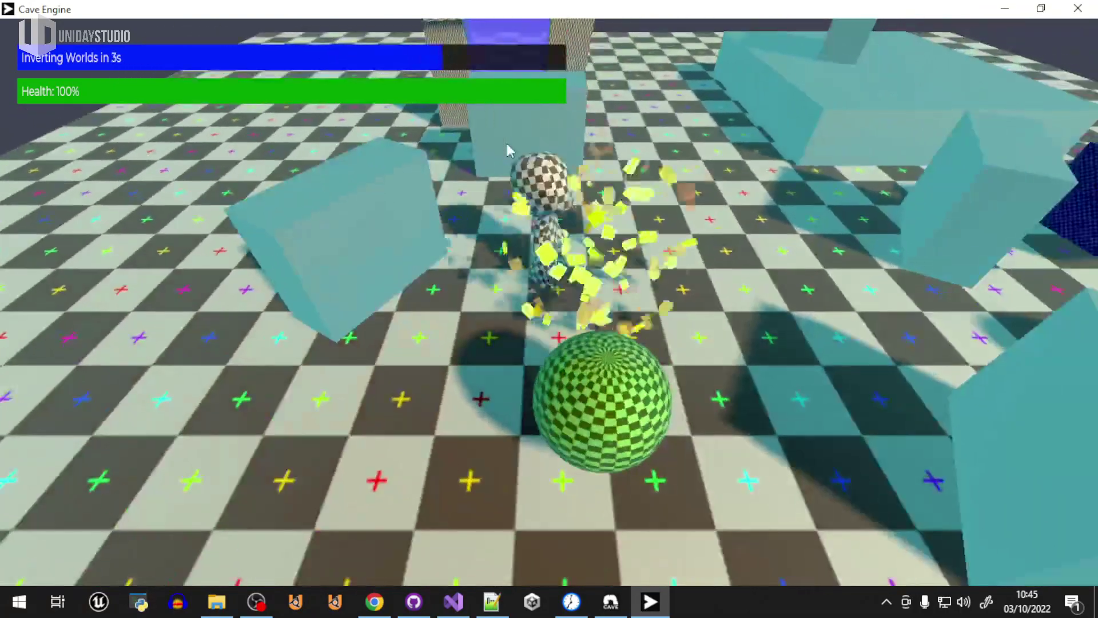
key(w)
key(w)
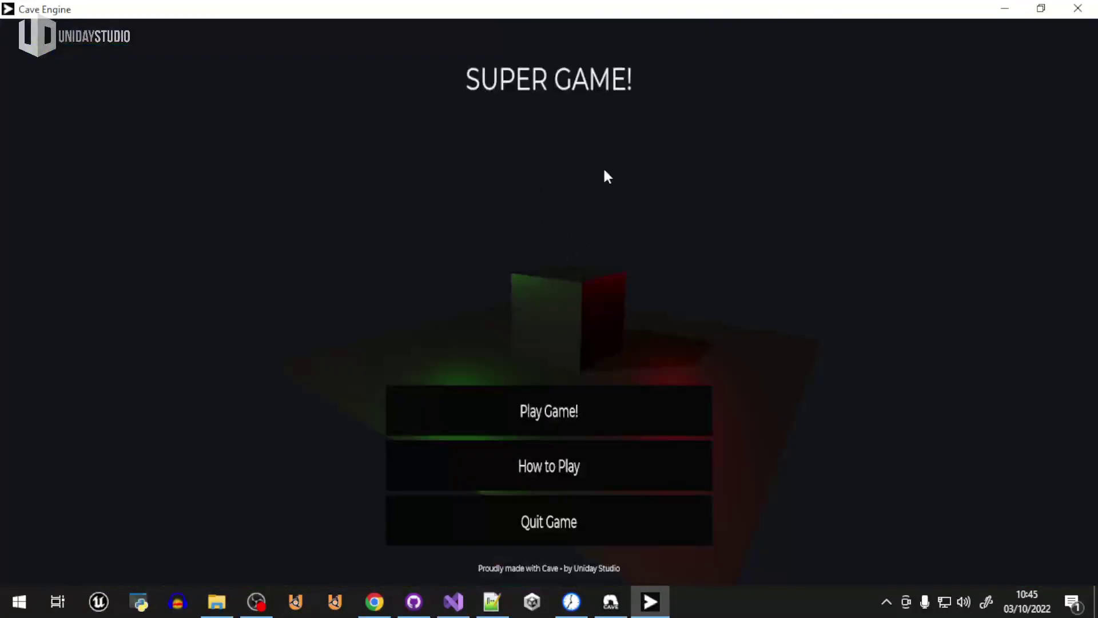
Start a new game and walk the character into the dark blue cube to collect it.
click(555, 413)
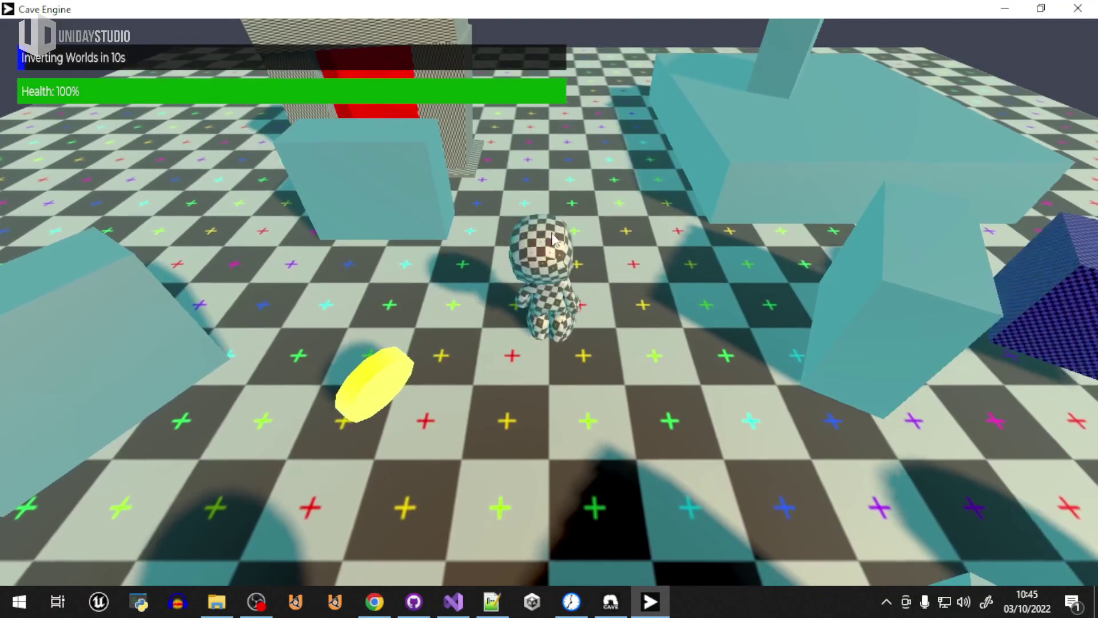
key(d)
key(w)
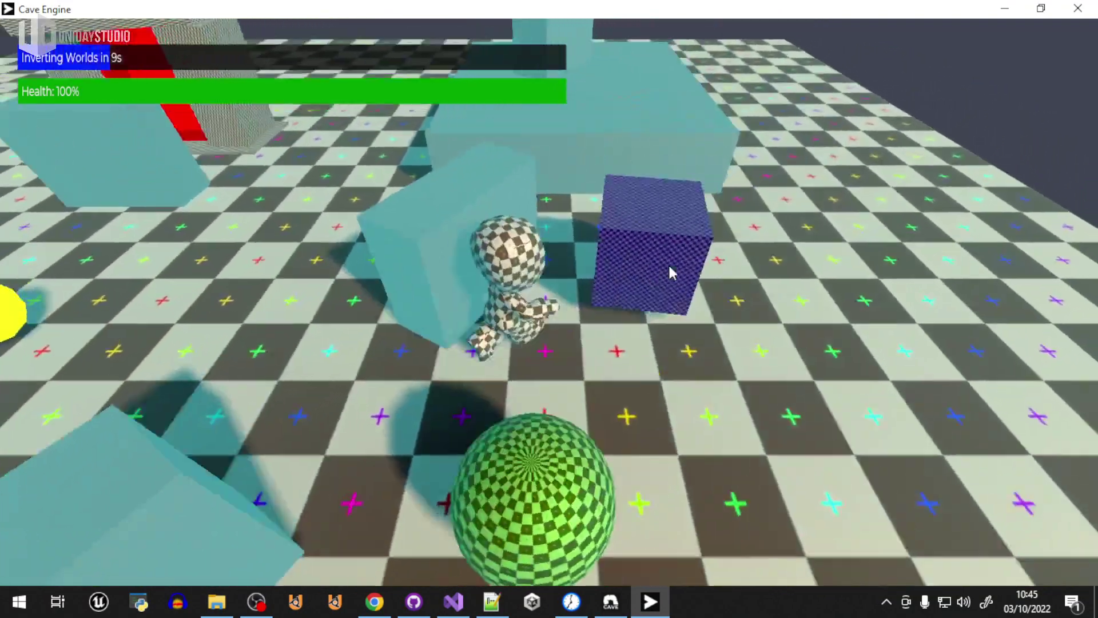
key(d)
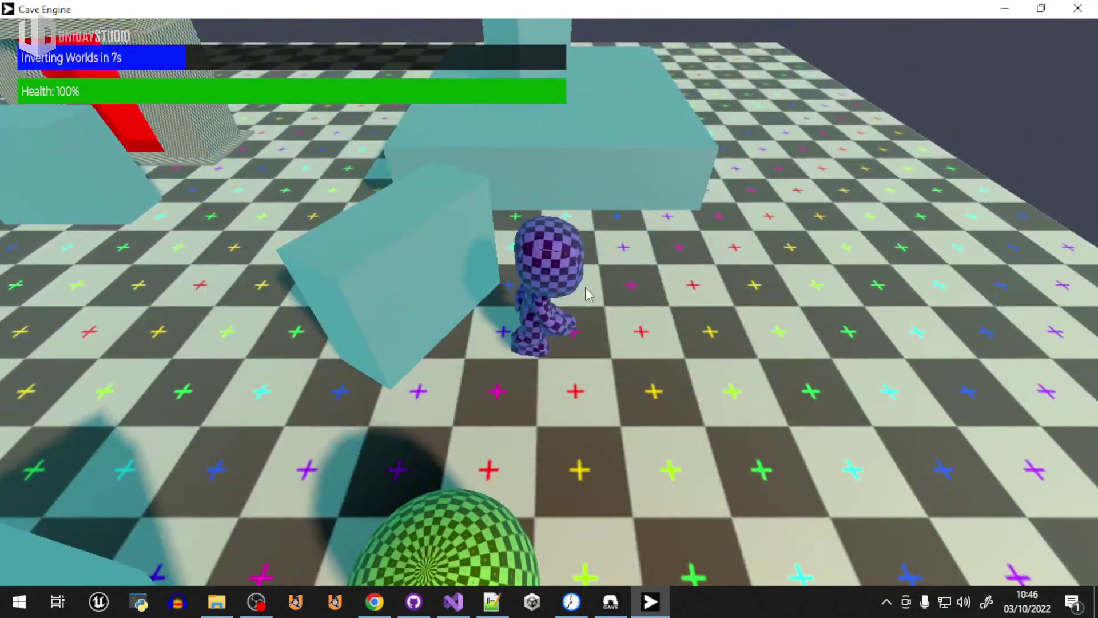
Walk the purple character around the light blue blocks, past the yellow coin and green spheres.
key(w)
key(a)
key(s)
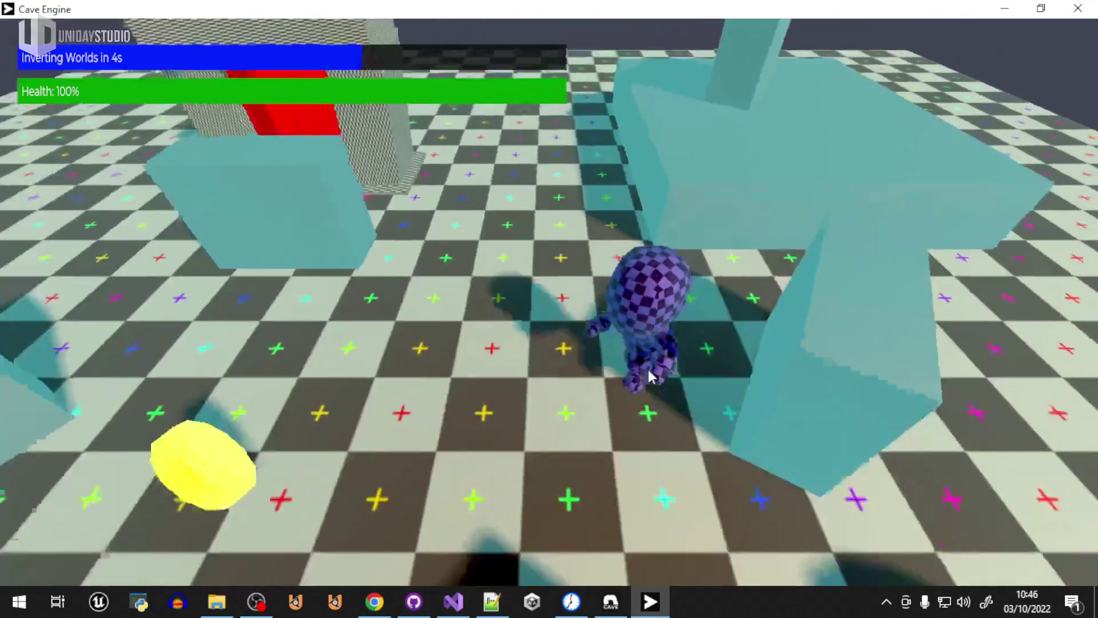
key(a)
key(s)
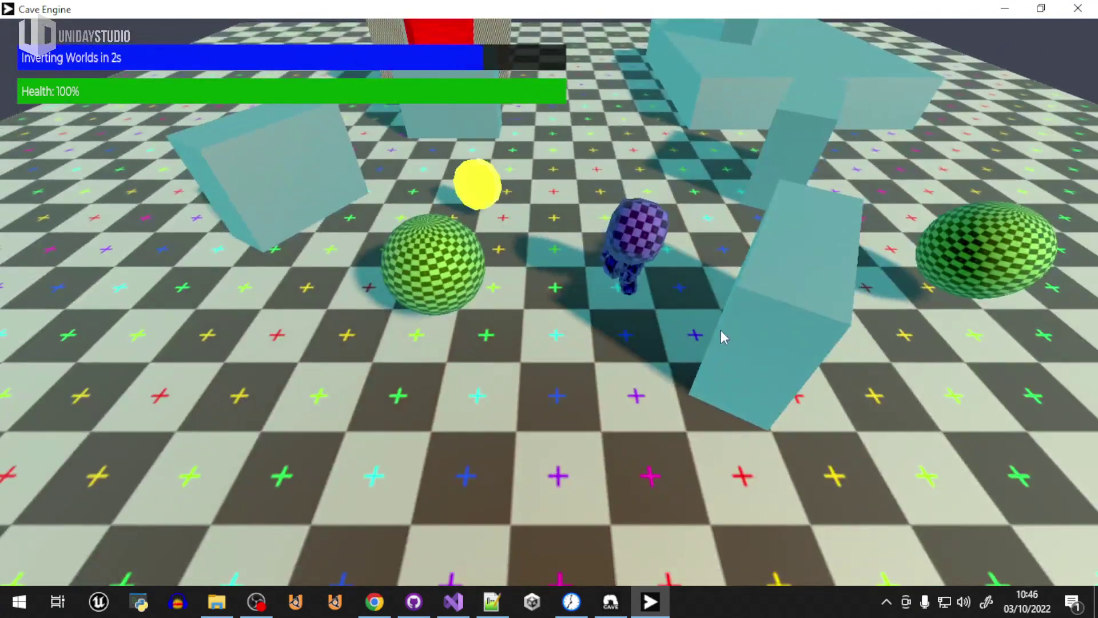
Pause the game, view the CaveEngine commit history in GitHub Desktop, and switch back to the paused game.
key(Escape)
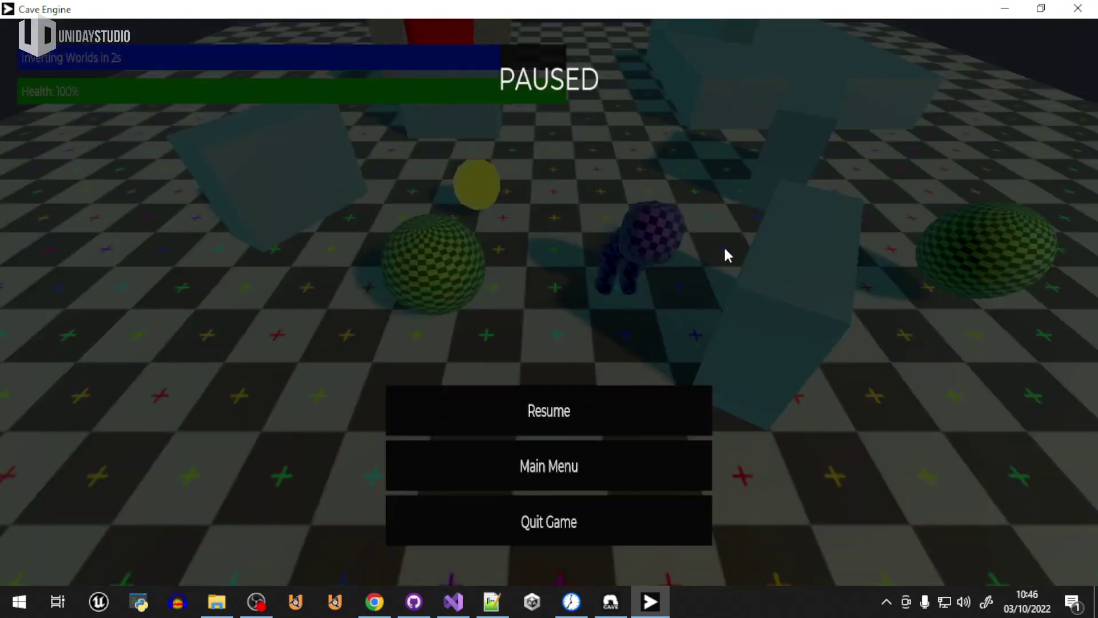
click(422, 607)
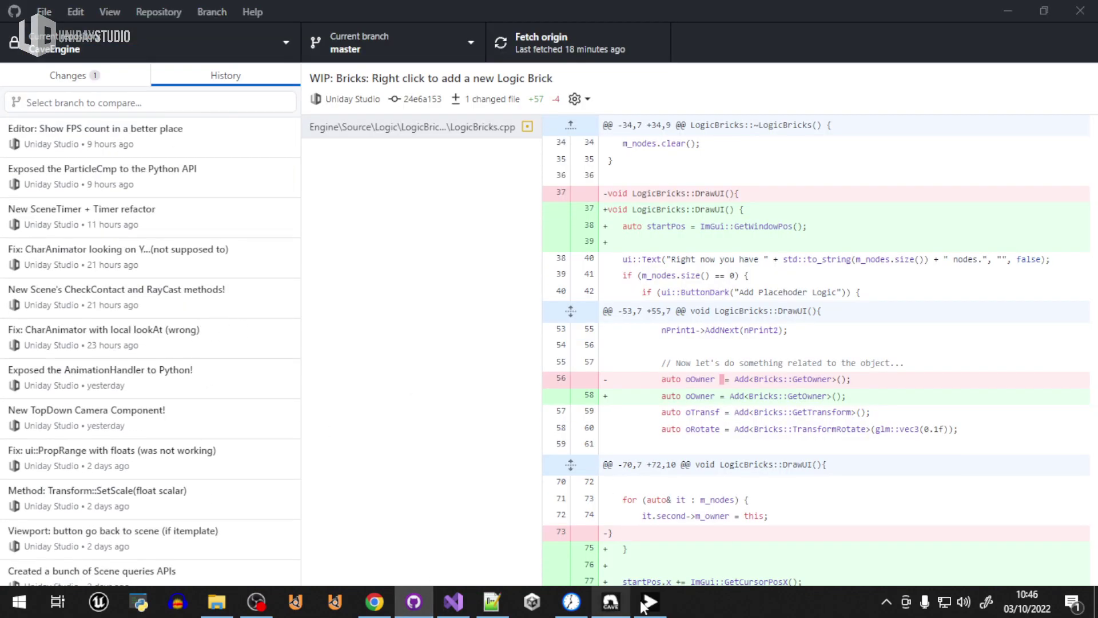
click(652, 605)
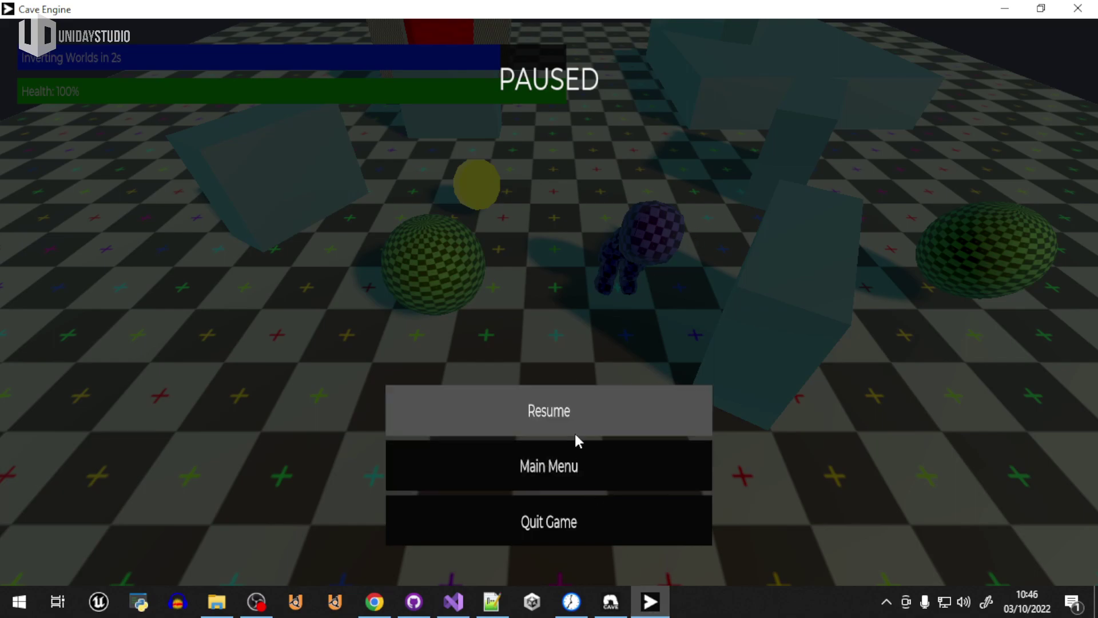
Resume the paused game and run the purple character away from the chasing red enemies until the worlds invert.
click(589, 423)
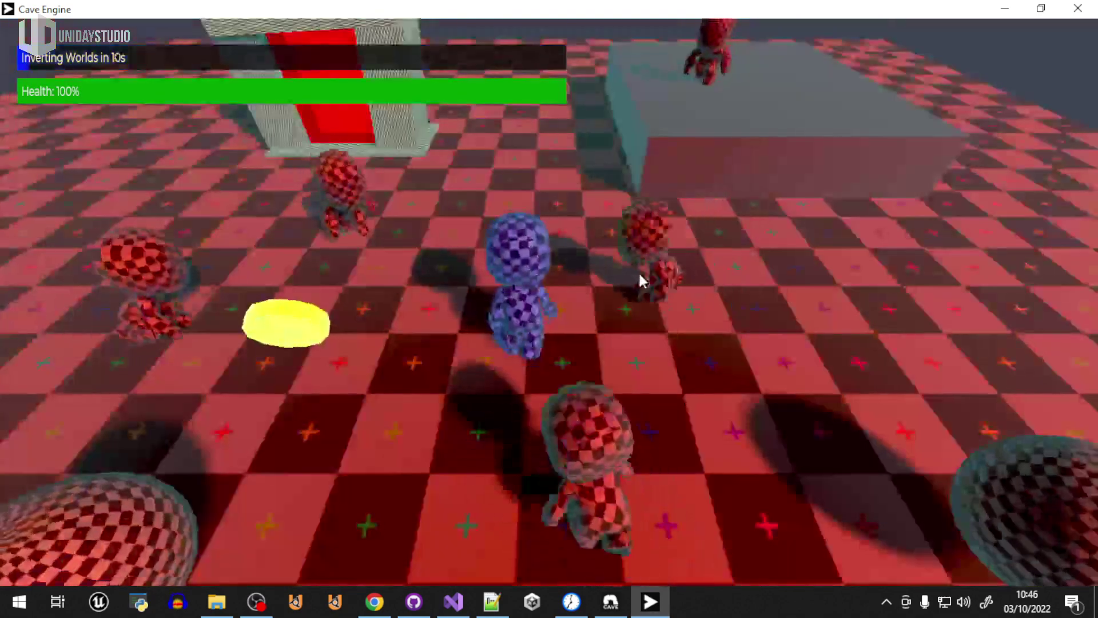
key(s)
key(d)
key(w)
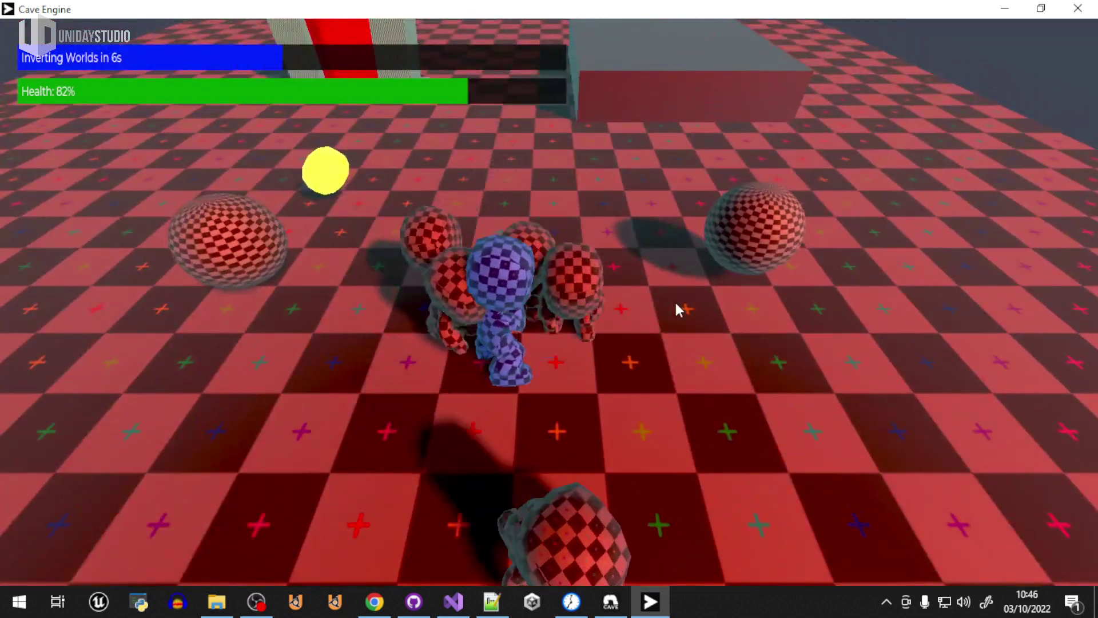
key(s)
key(a)
key(s)
key(a)
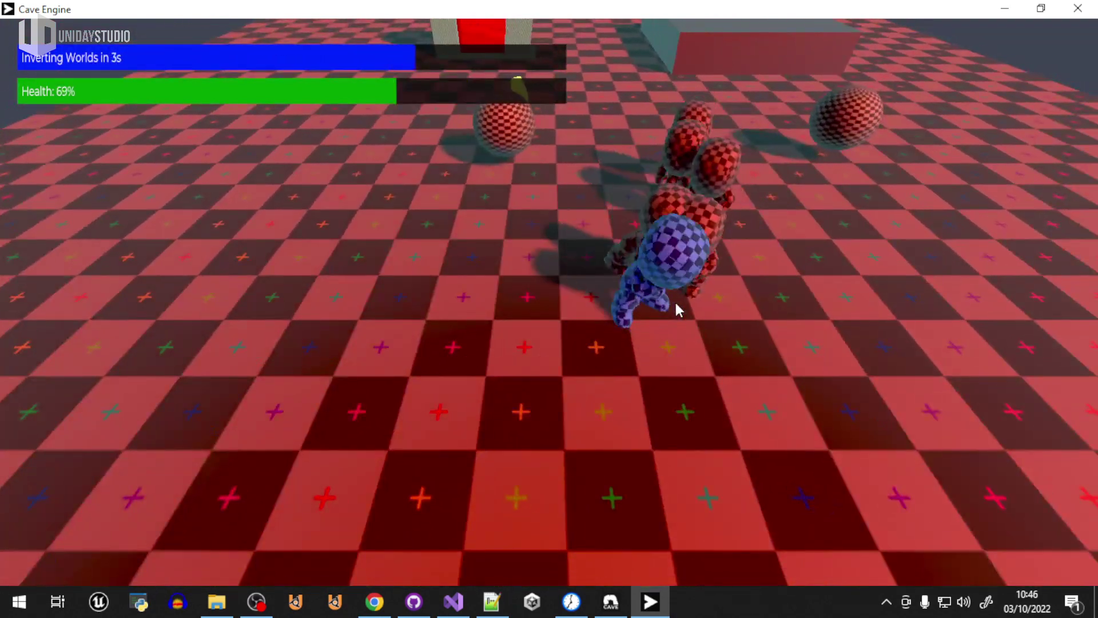
key(s)
key(d)
key(w)
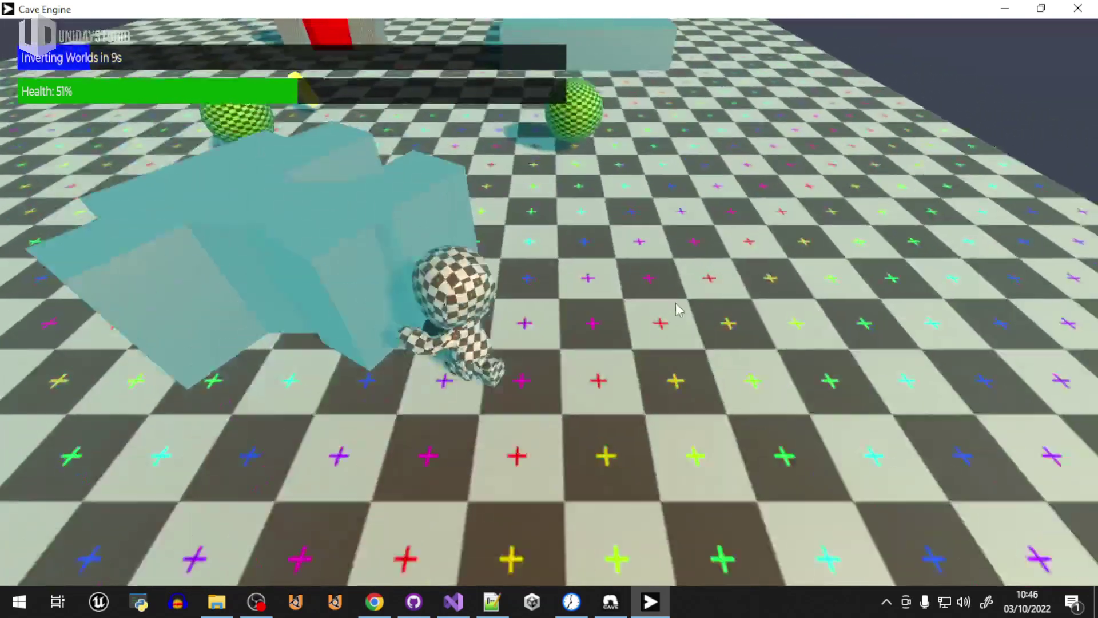
Walk the checkered character away from the clustered light blue blocks and into the nearby green sphere to restore health.
key(w)
key(a)
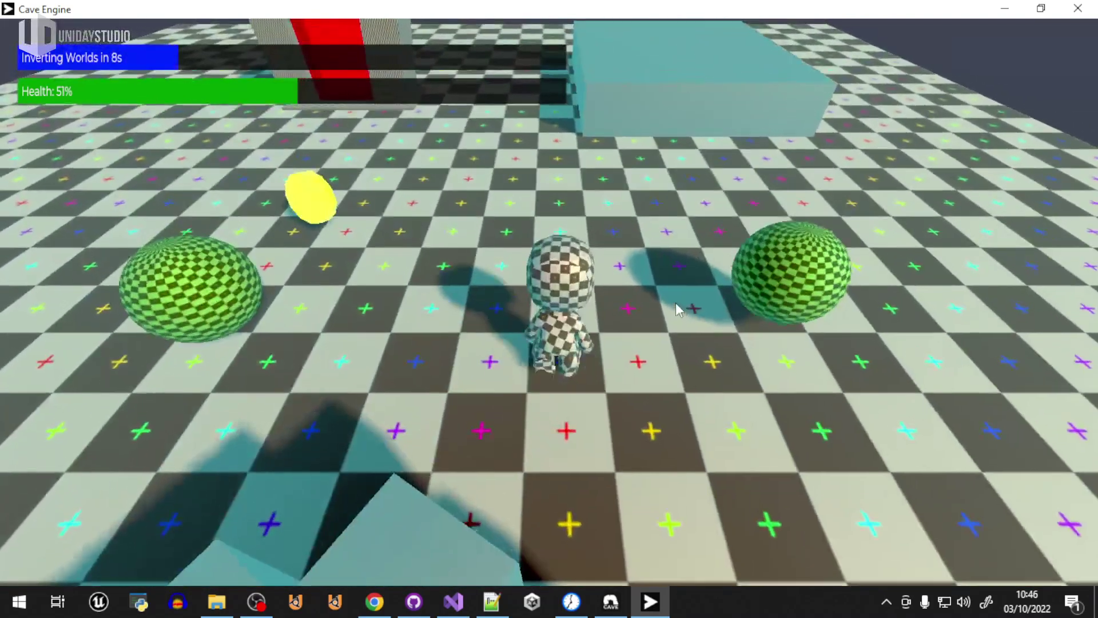
key(d)
key(w)
key(d)
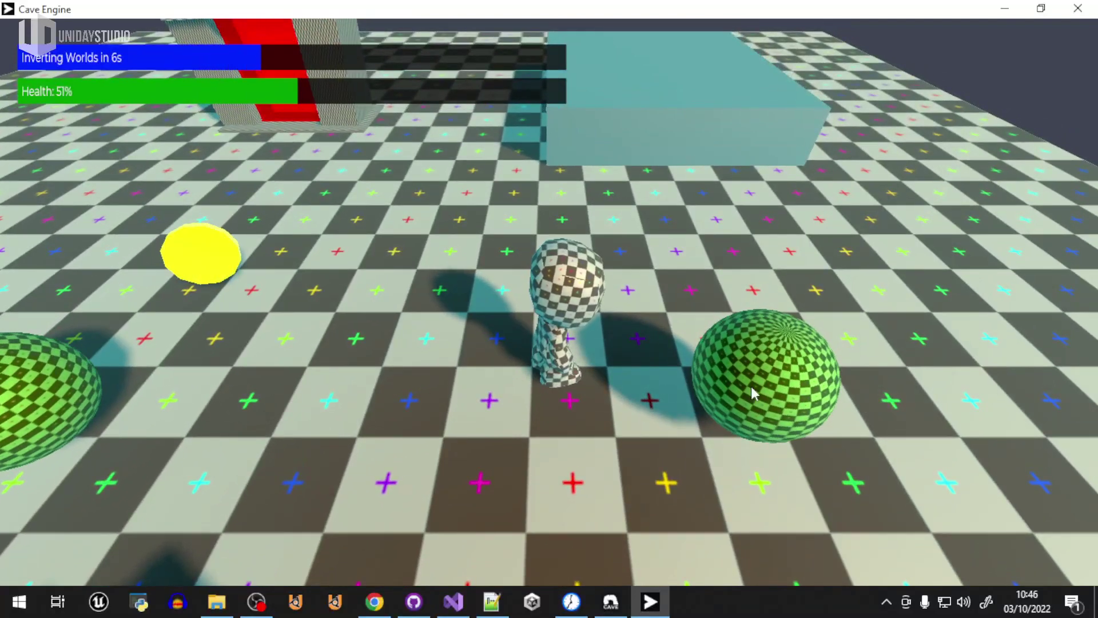
key(d)
key(s)
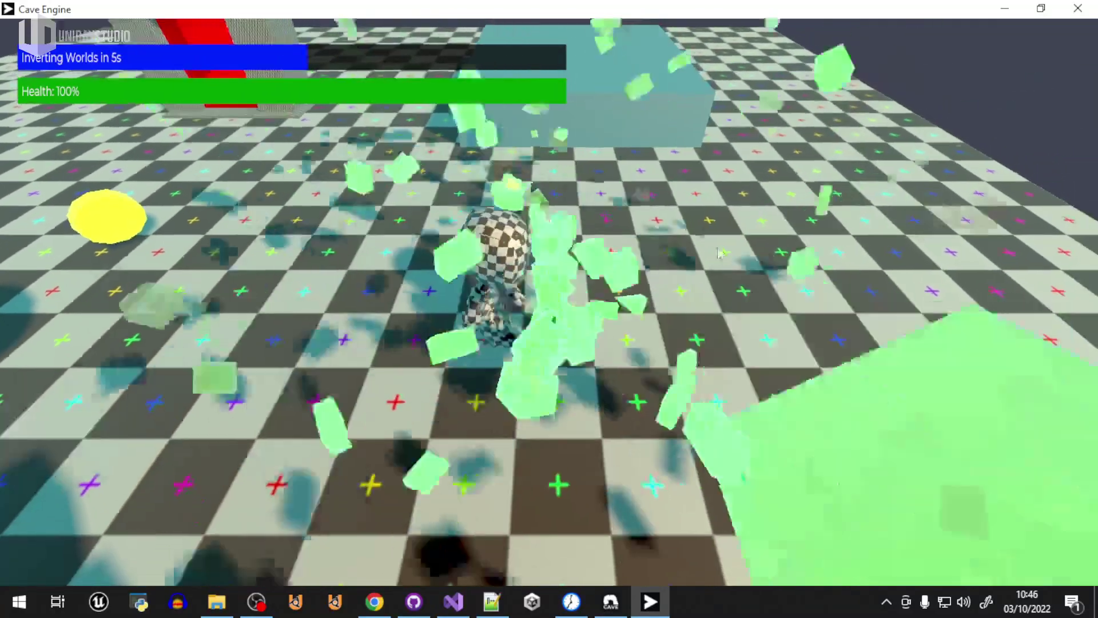
Walk the character past the yellow coin to the portal and end the round at the main menu.
key(a)
key(a)
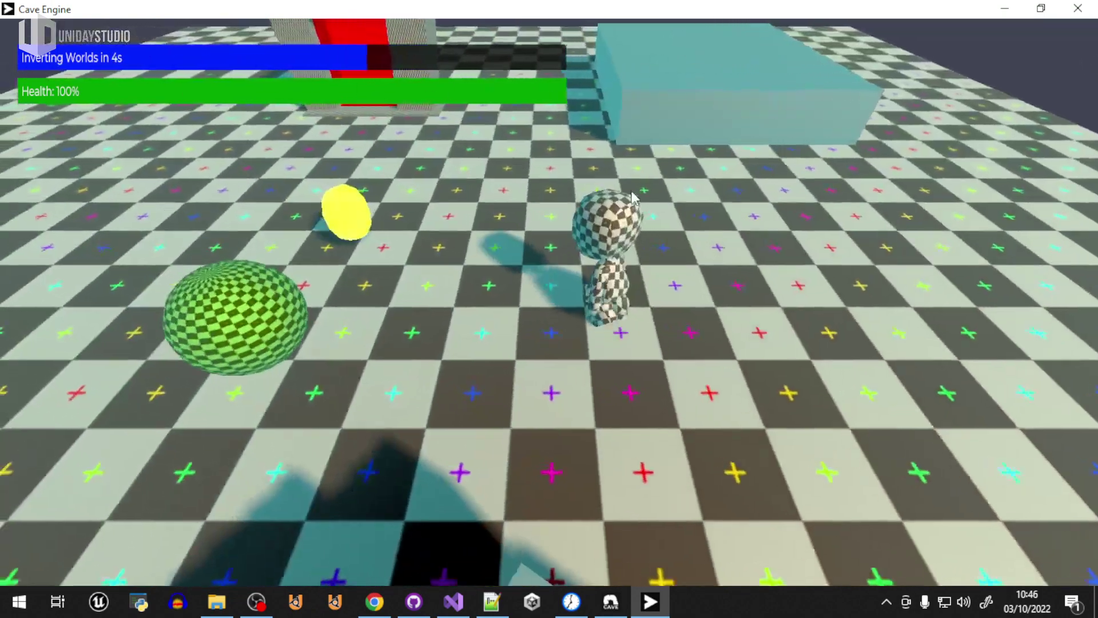
key(w)
key(a)
key(w)
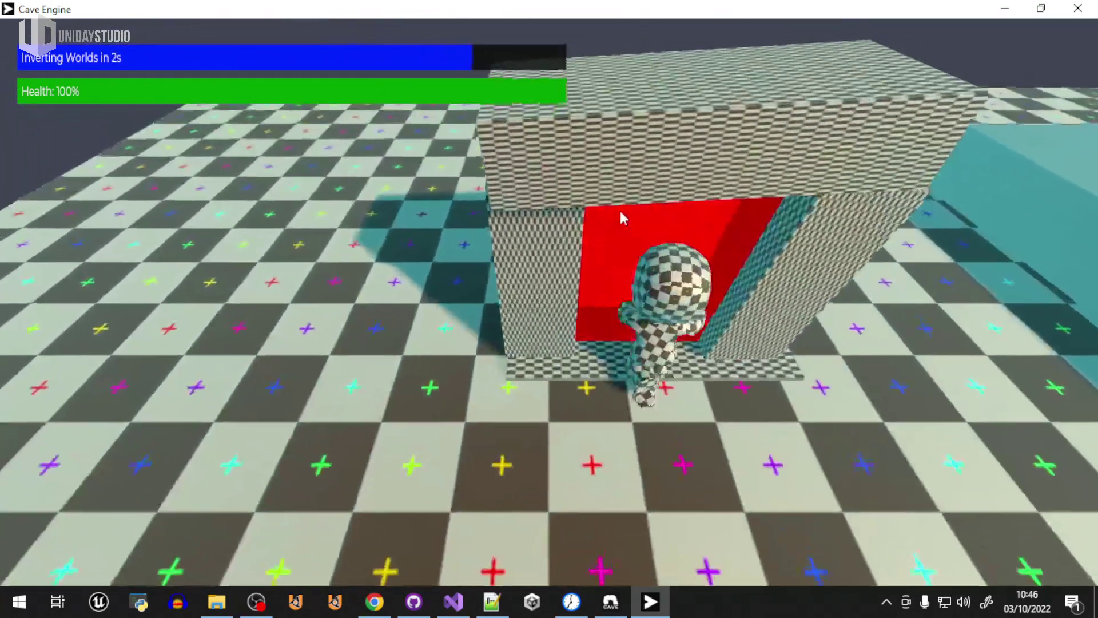
key(s)
key(d)
key(w)
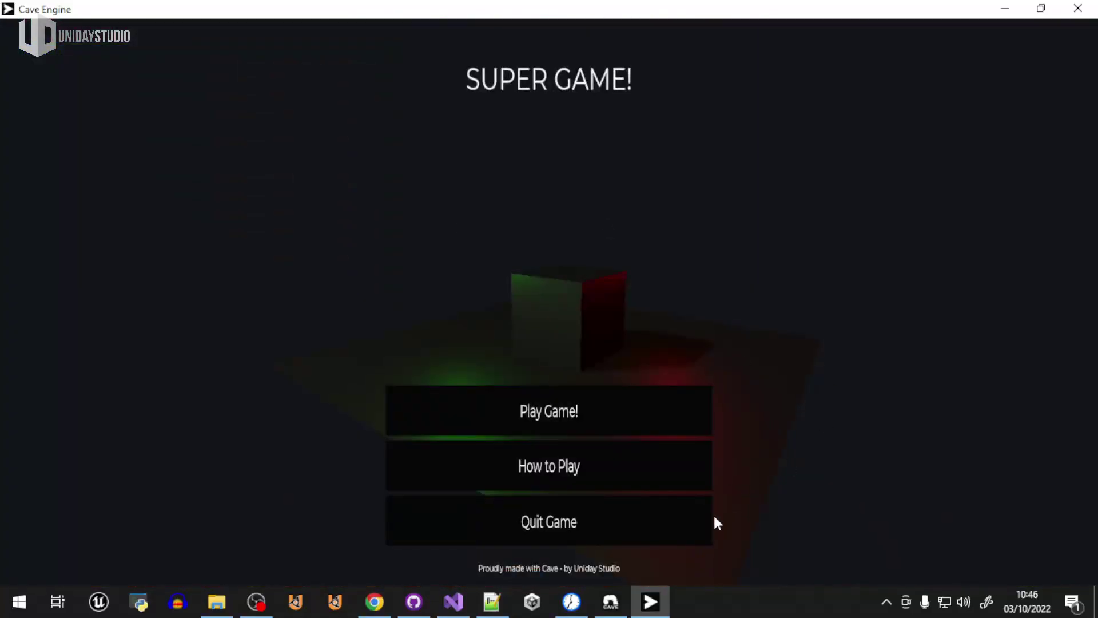
Start a new game and walk the character back and forth between the green sphere and the light blue blocks.
click(579, 402)
key(w)
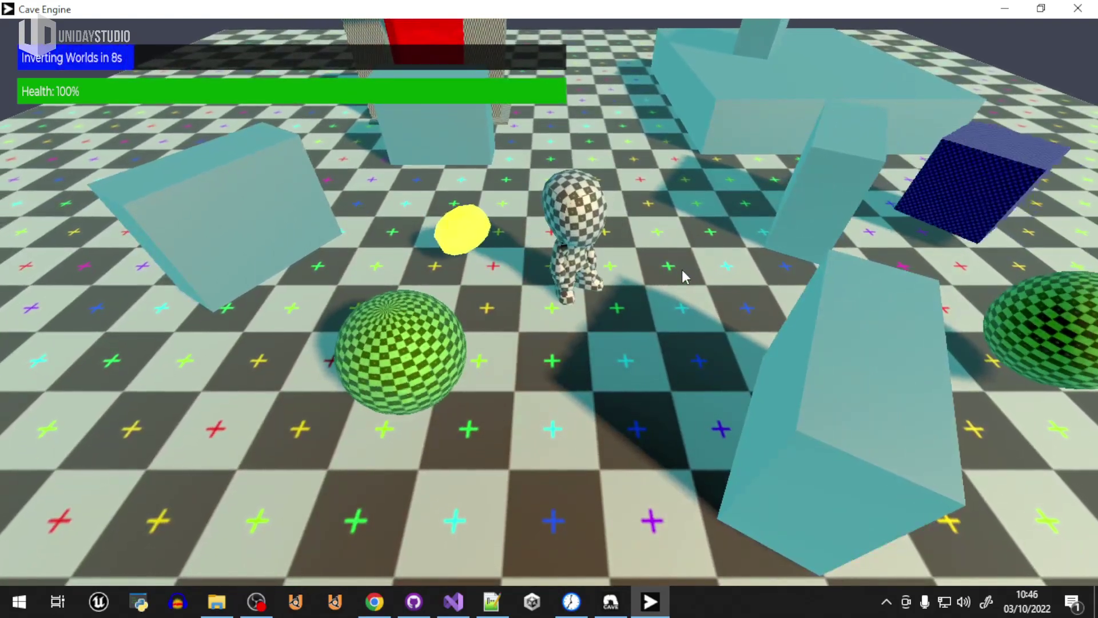
key(s)
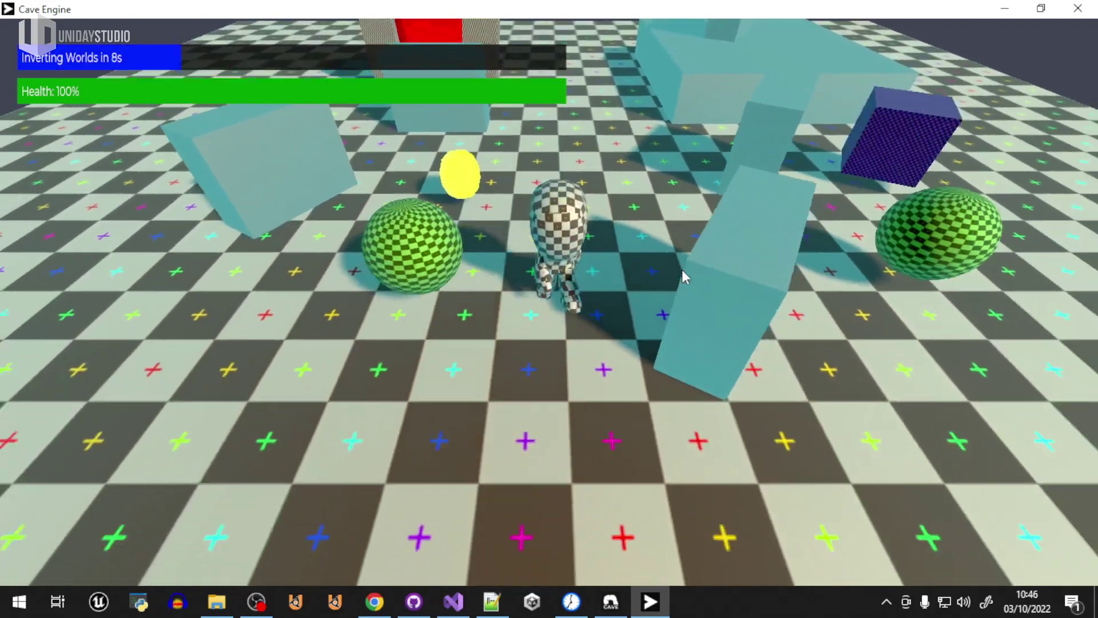
key(w)
key(w)
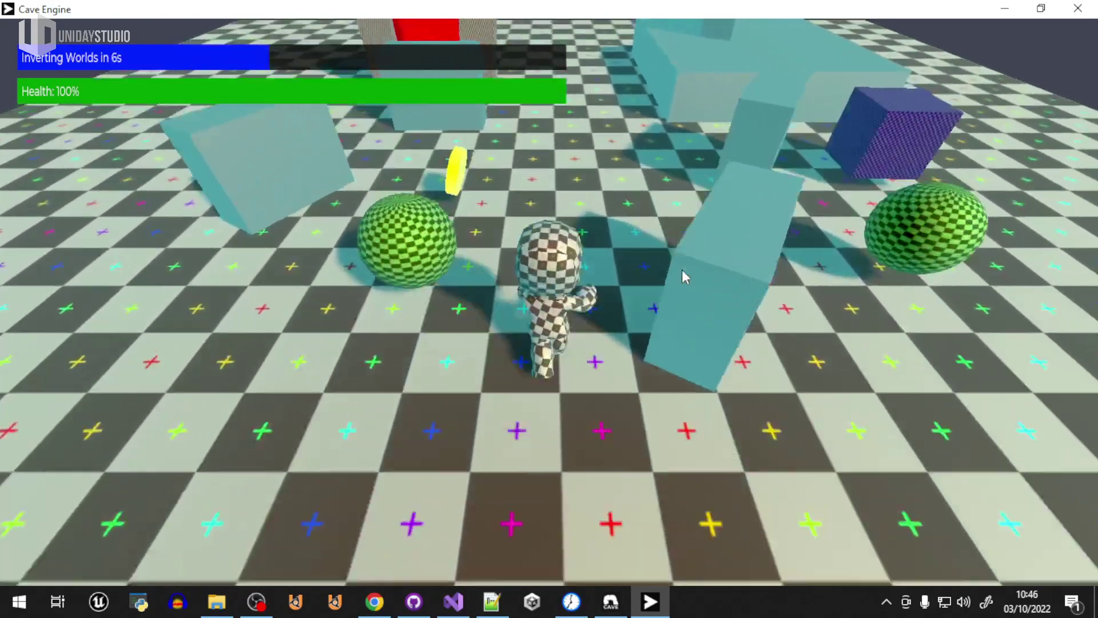
key(s)
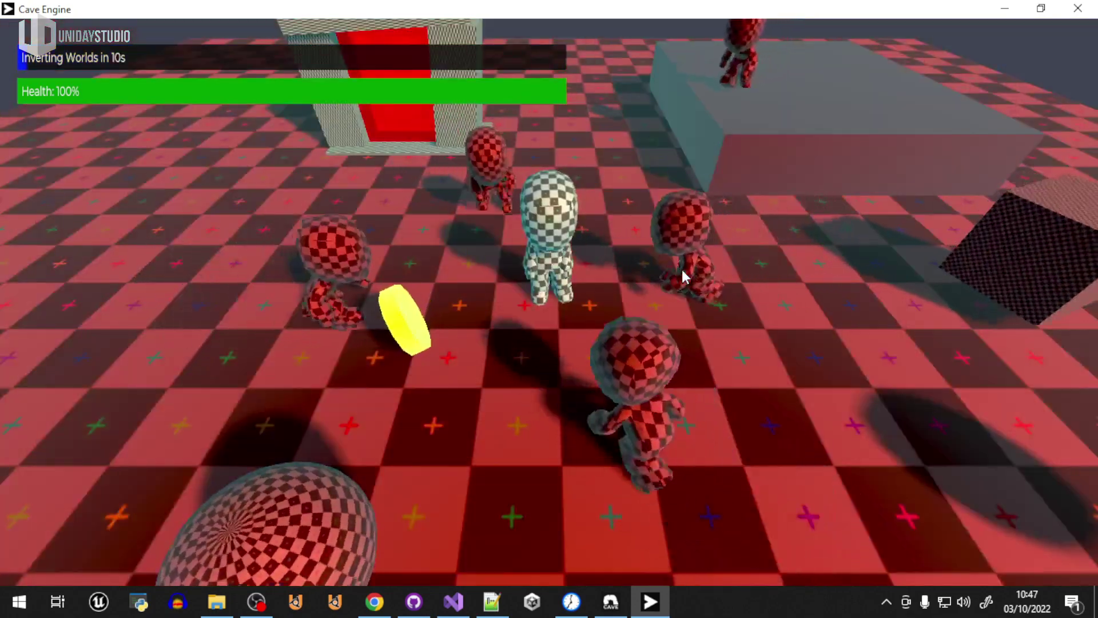
Run the character away from the red enemies in the inverted world and jump between the portal and the grey platform.
key(d)
key(s)
key(a)
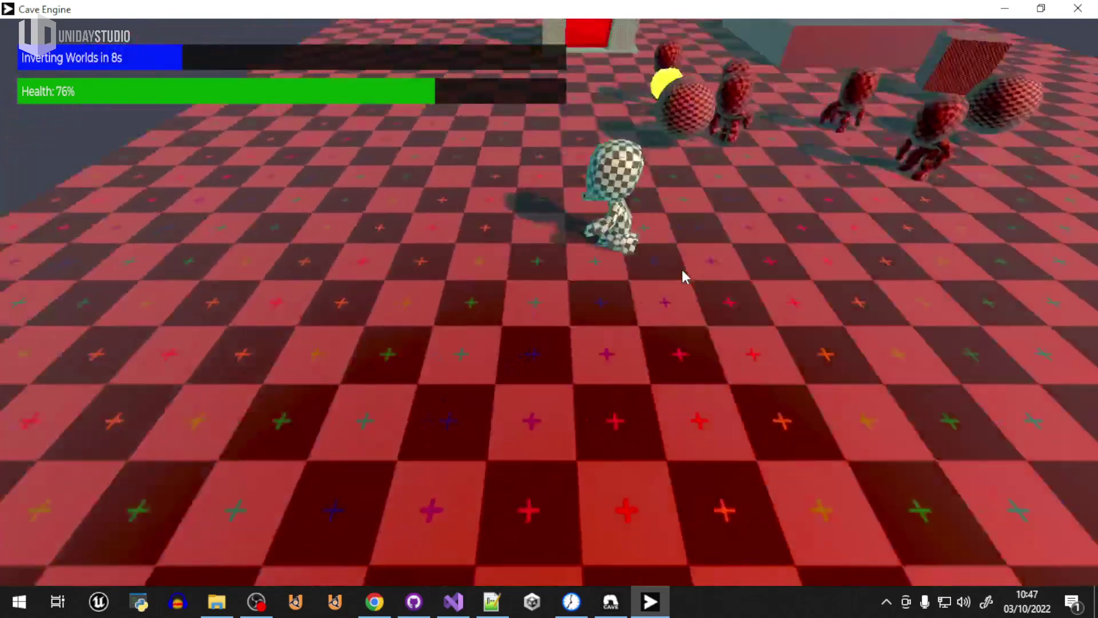
key(w)
key(d)
key(w)
key(space)
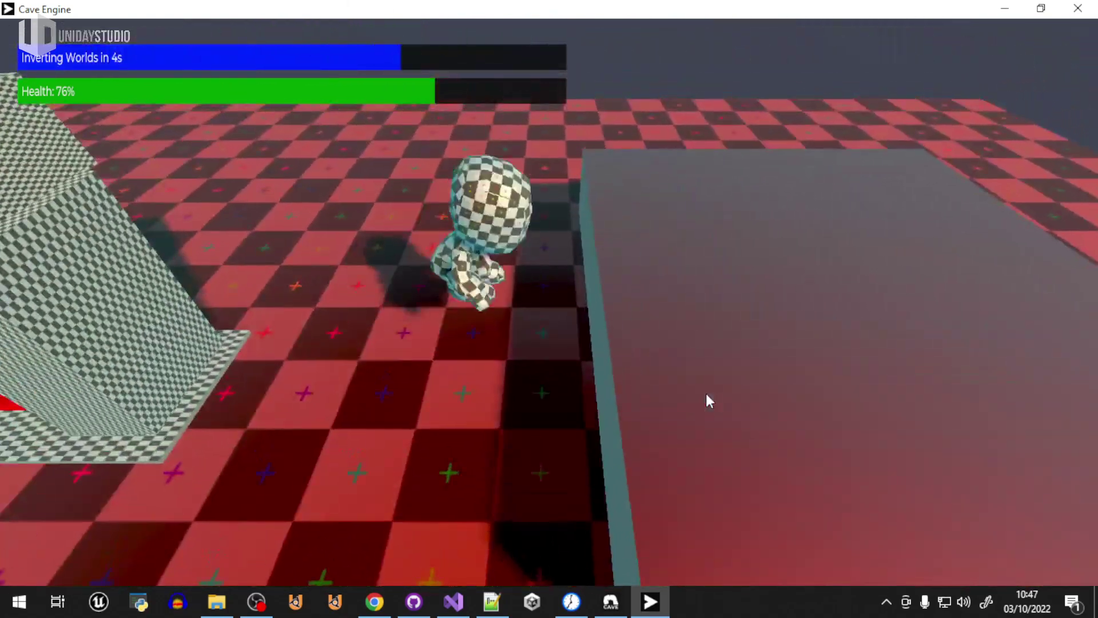
Jump and run the character around the red checkered cube, and collect the sphere near it to restore health.
key(d)
key(s)
key(space)
key(s)
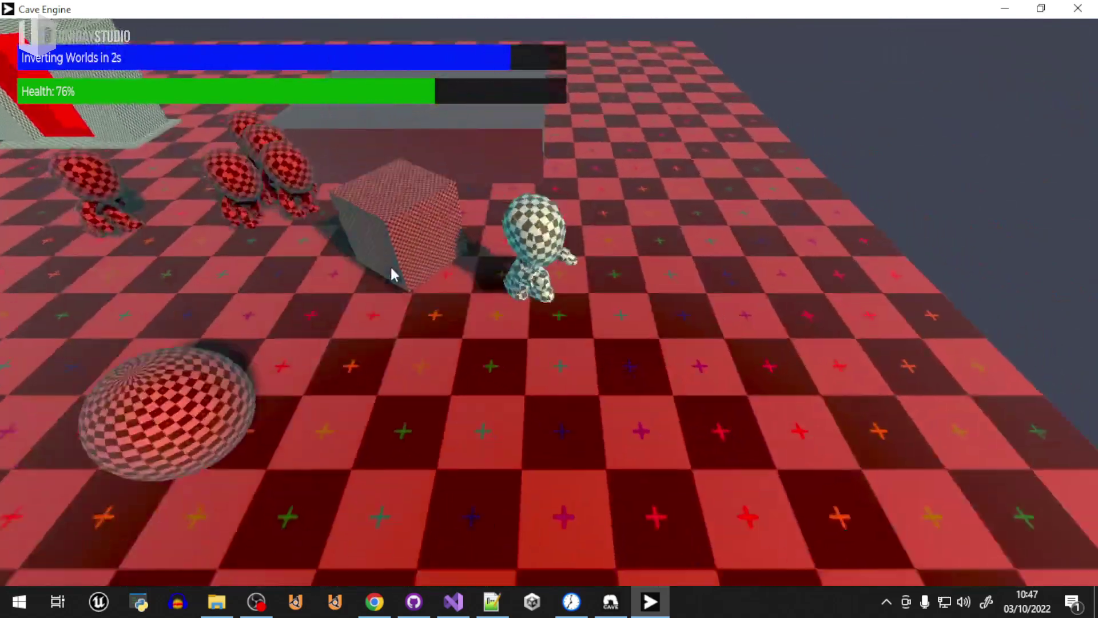
key(a)
key(s)
key(w)
key(d)
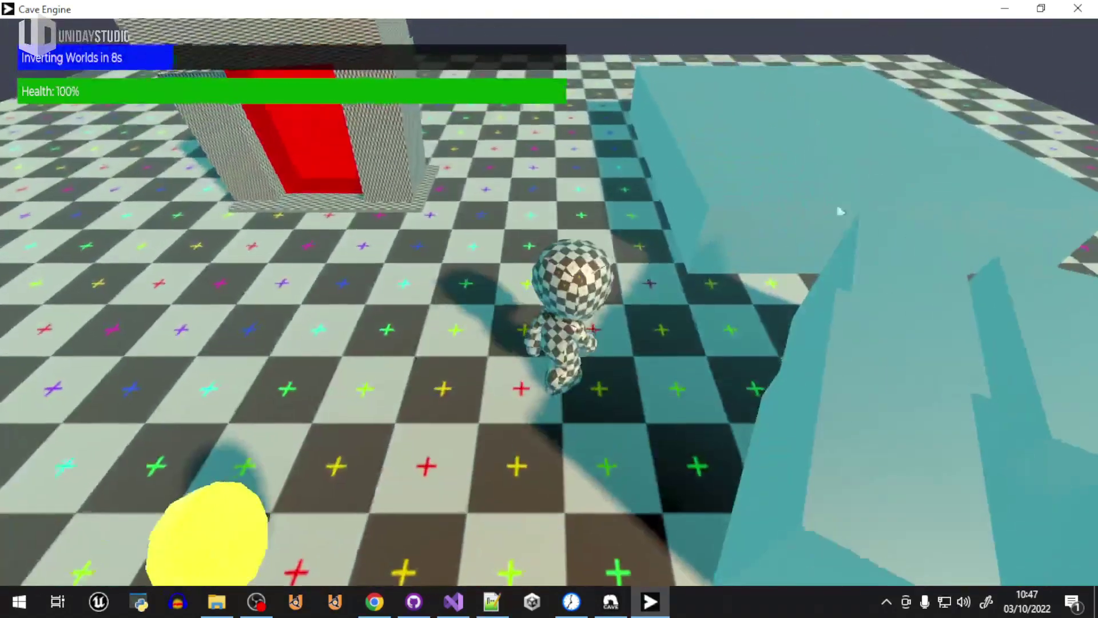
Jump and walk the character around the floor between the yellow coin and the red portal.
key(space)
key(w)
key(s)
key(a)
key(w)
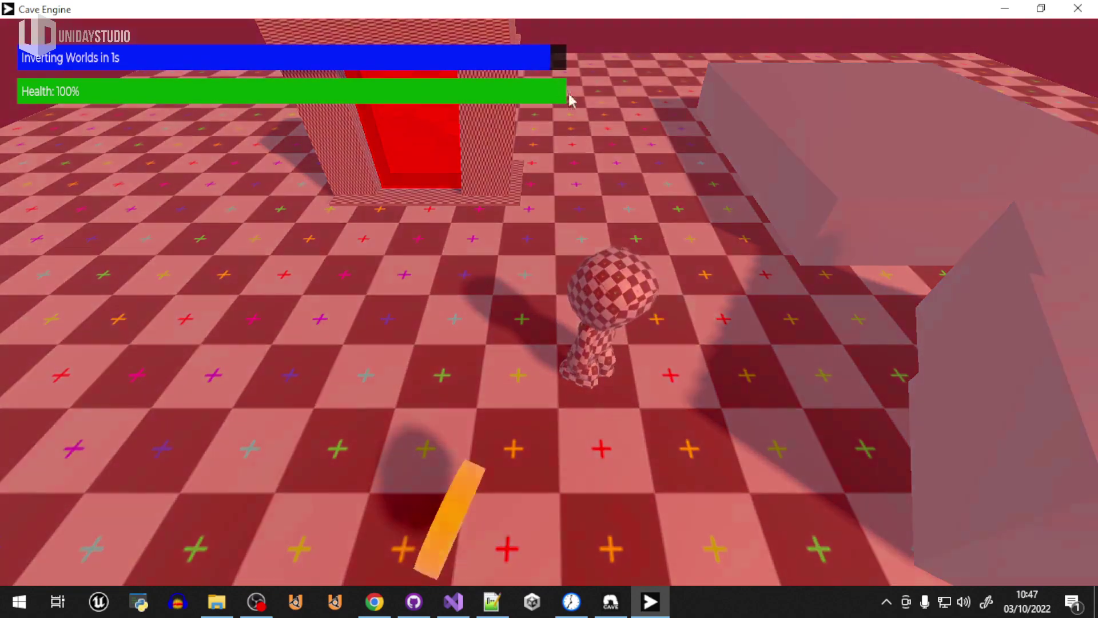
Collect the yellow coin to open the portal and lead the red enemies around toward the remaining sphere.
key(s)
key(a)
key(d)
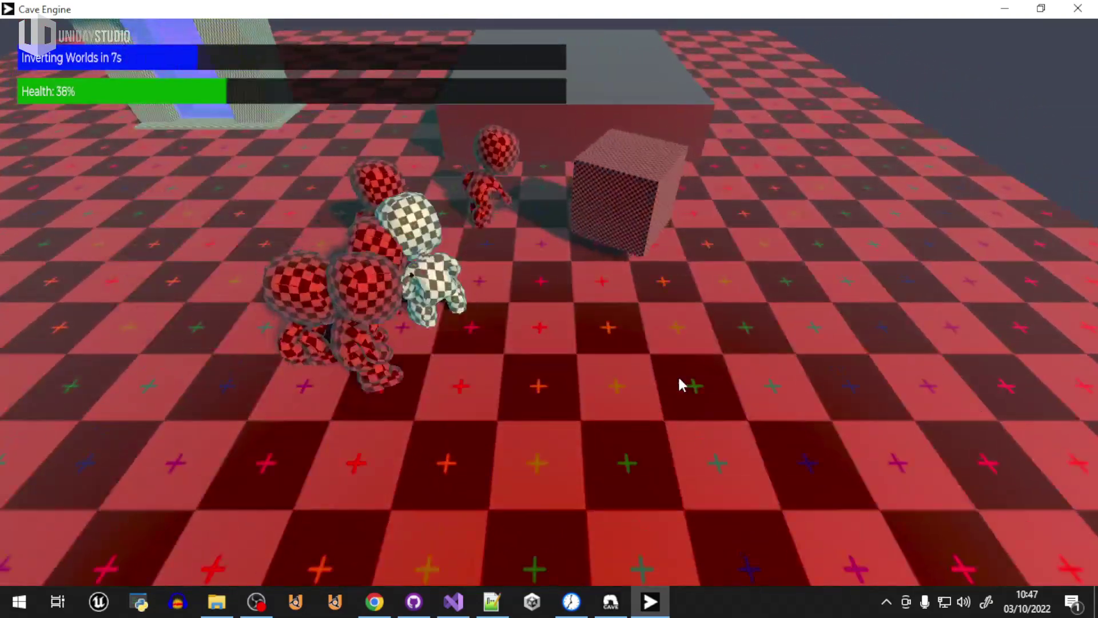
key(w)
key(a)
key(s)
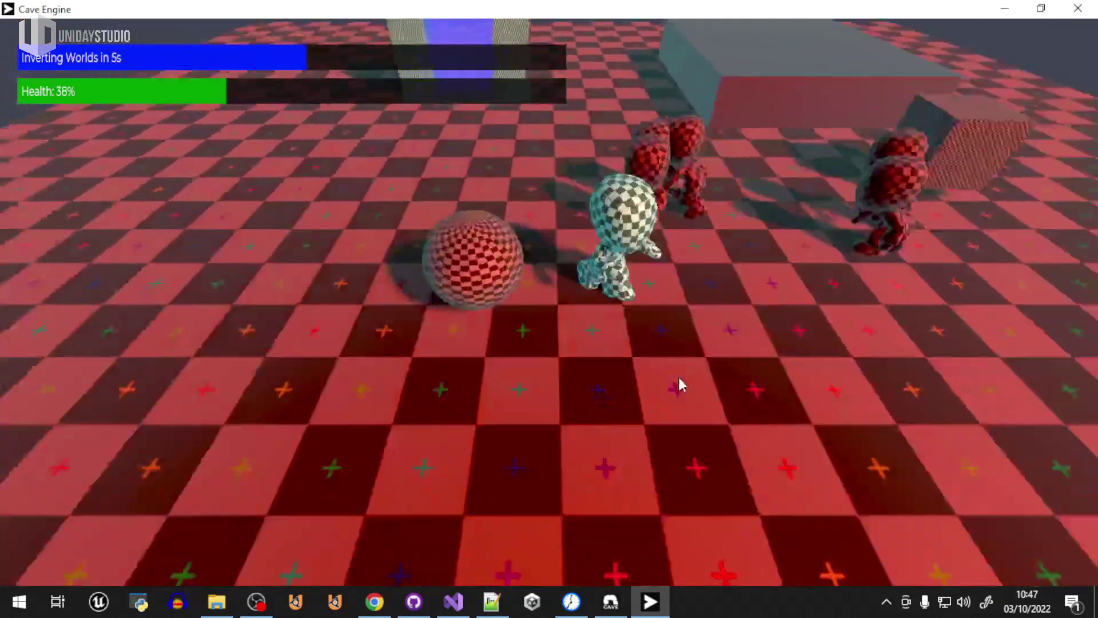
Run the character away from the enemies past the blue portal and collect the green sphere to restore health.
key(d)
key(w)
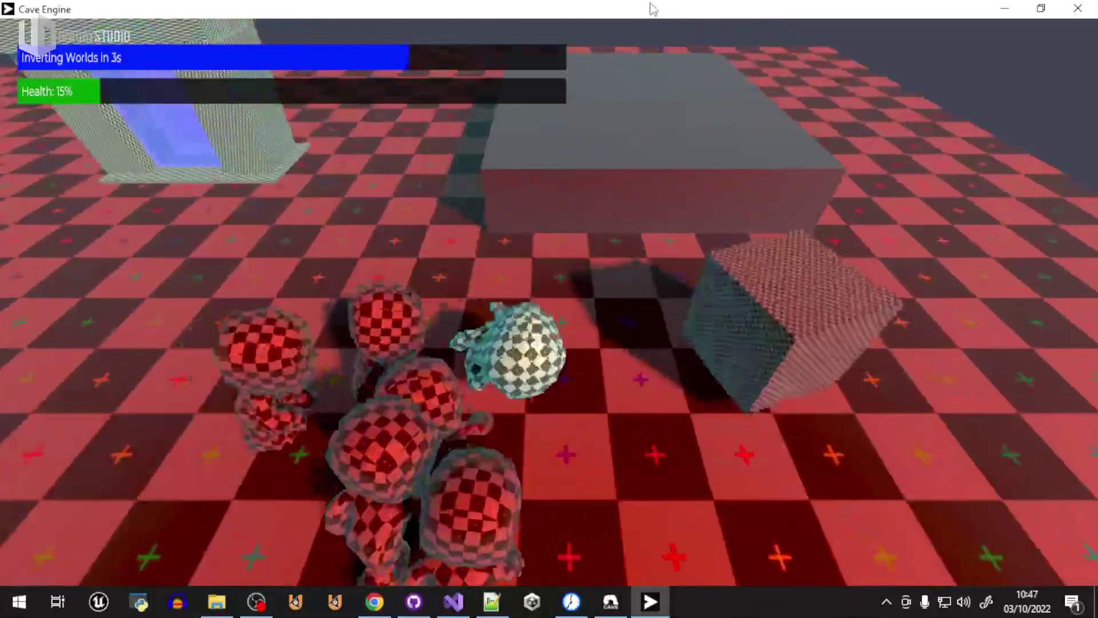
key(w)
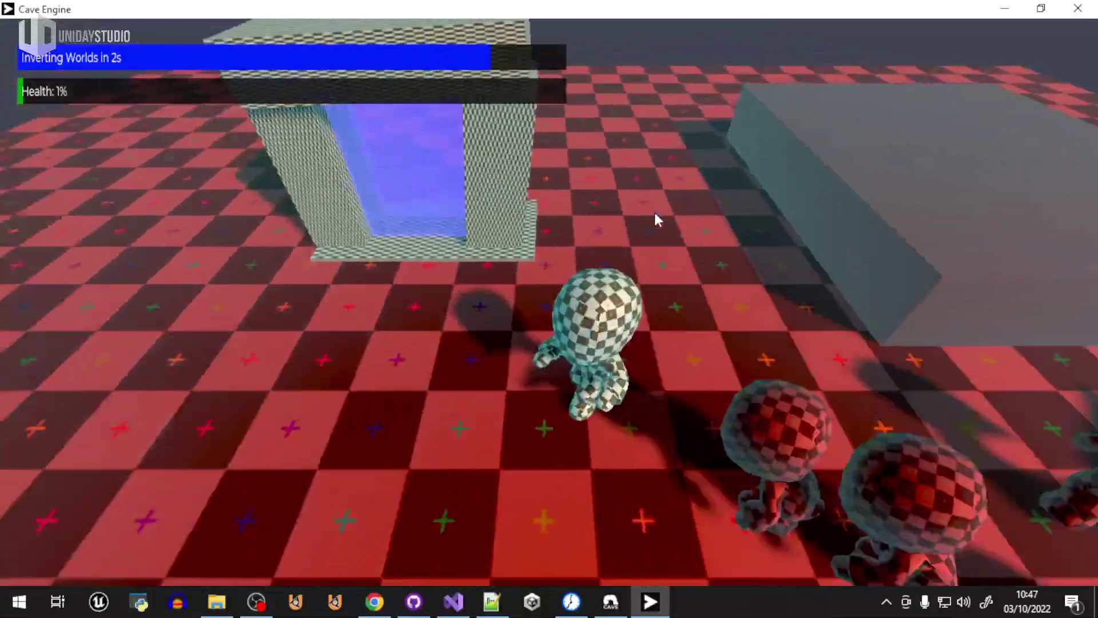
key(a)
key(s)
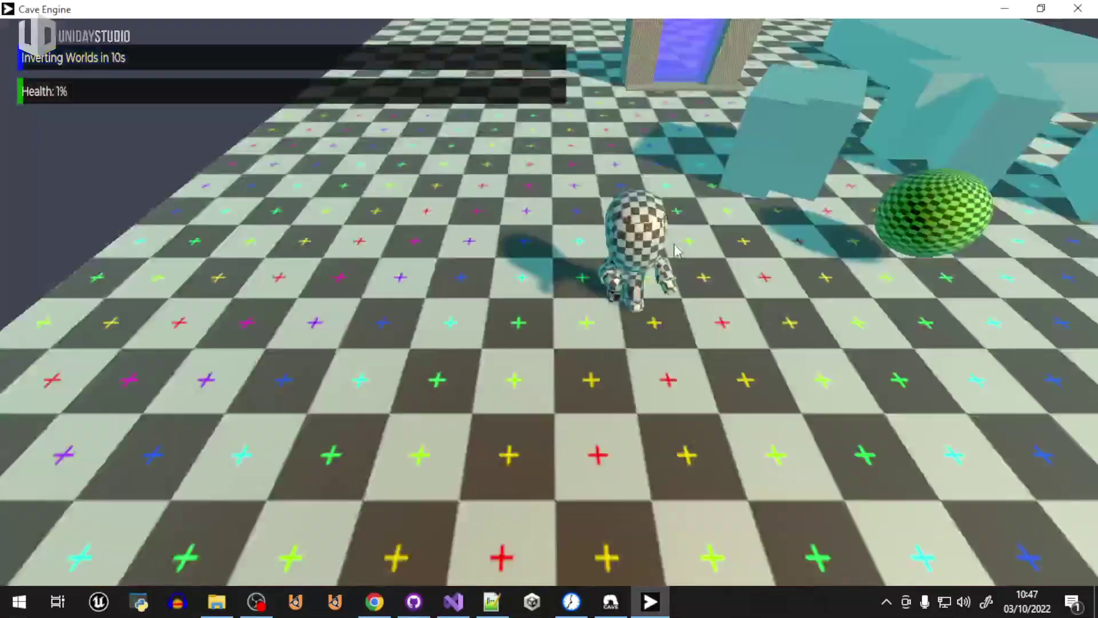
key(d)
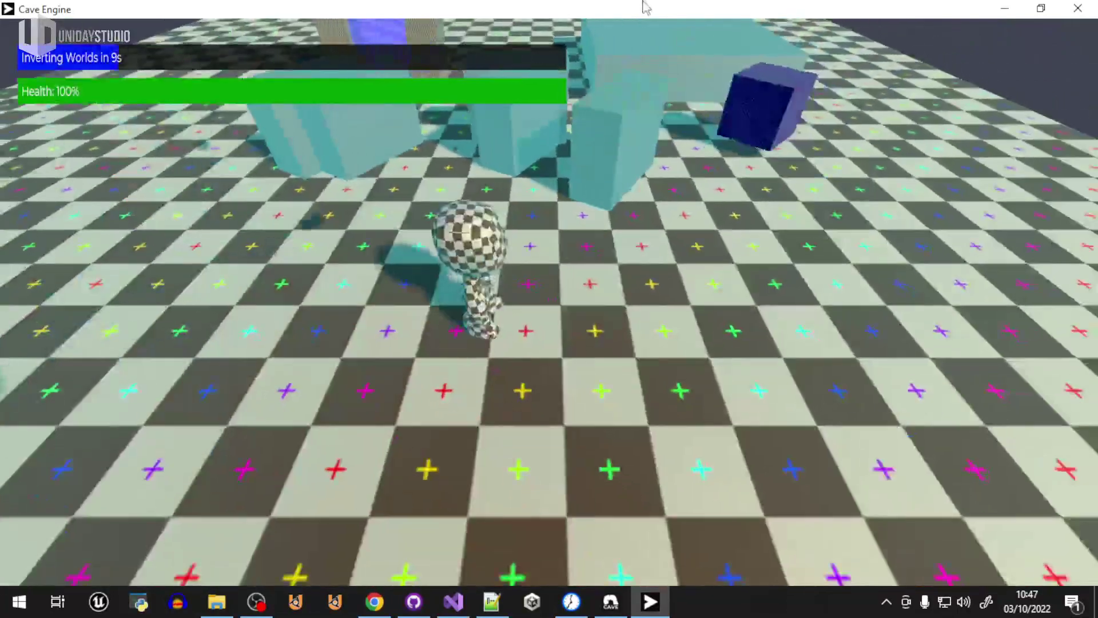
Restore the game window to floating size, walk the character near the purple cube, and resize the window wider and shorter.
double_click(645, 3)
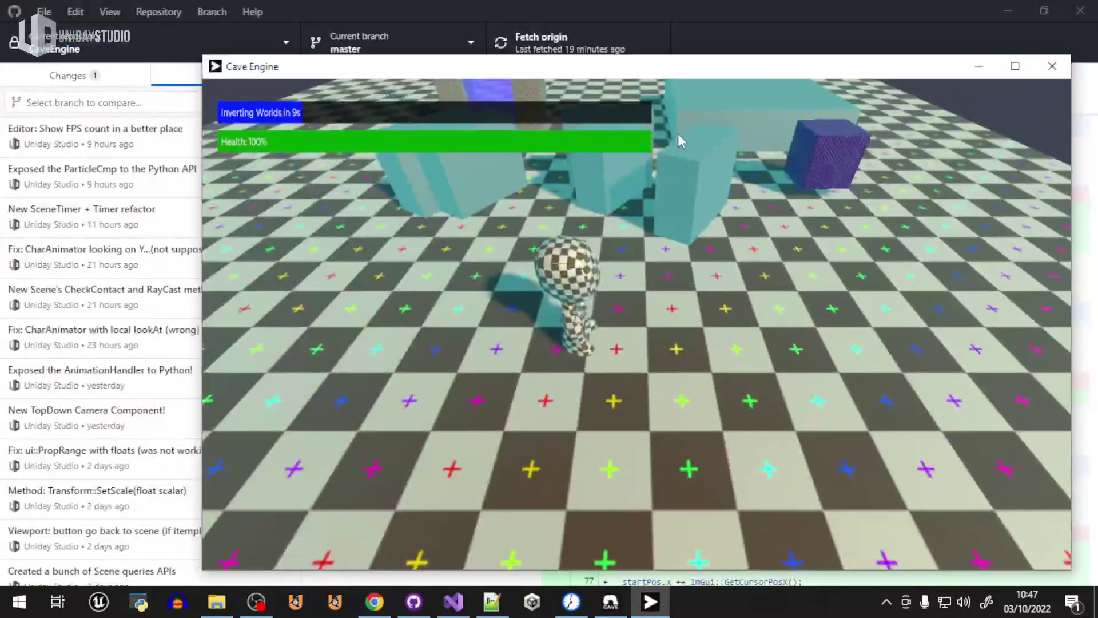
key(s)
key(d)
key(w)
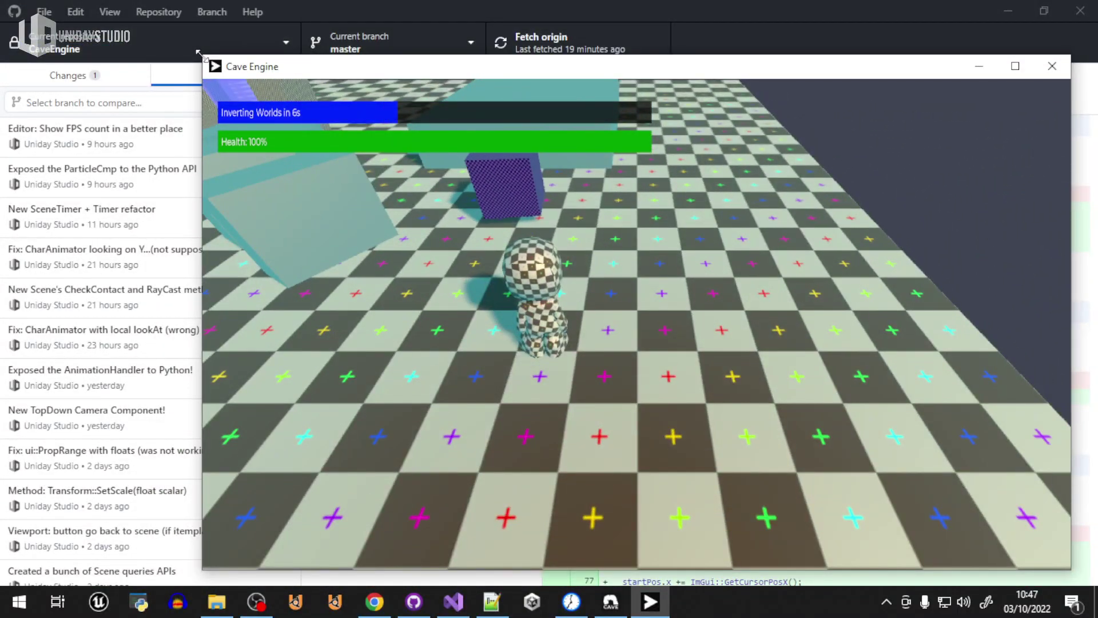
drag(199, 54, 67, 195)
drag(453, 212, 448, 109)
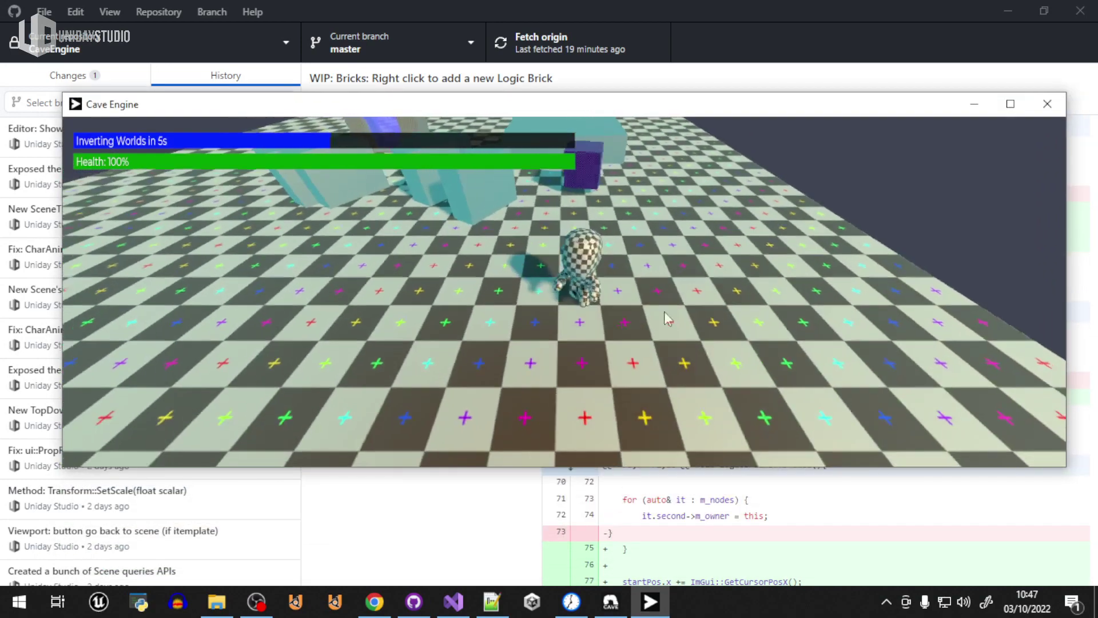
Pause and resume the game twice in the resized window.
key(Escape)
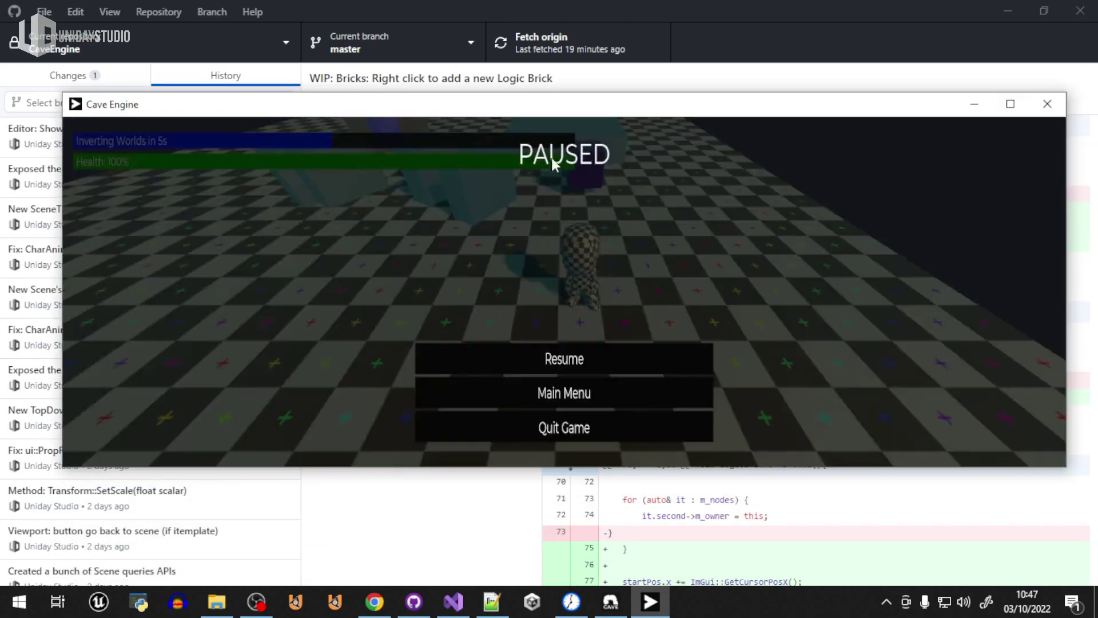
click(632, 362)
key(Escape)
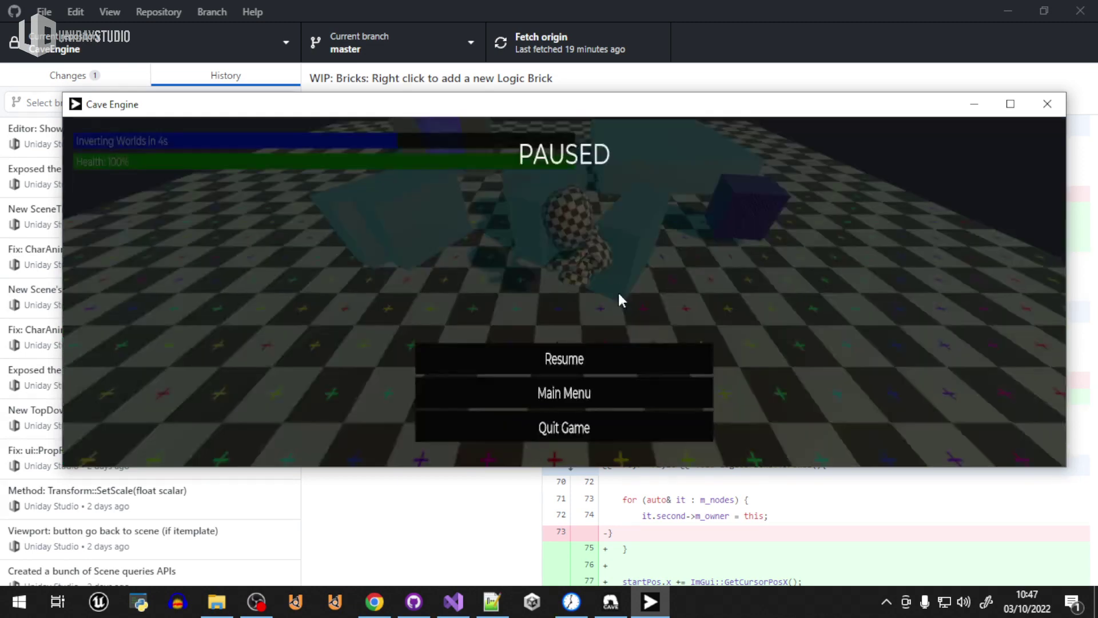
click(595, 361)
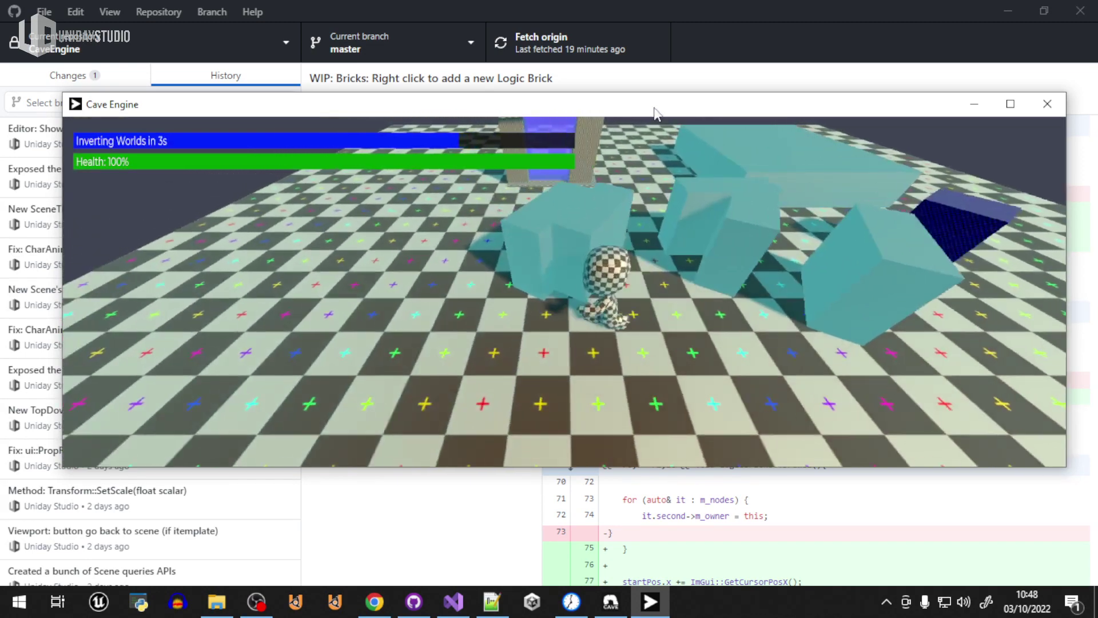
Maximize the game window, walk the character up to the grey platform, and close the standalone game.
key(super+Up)
key(w)
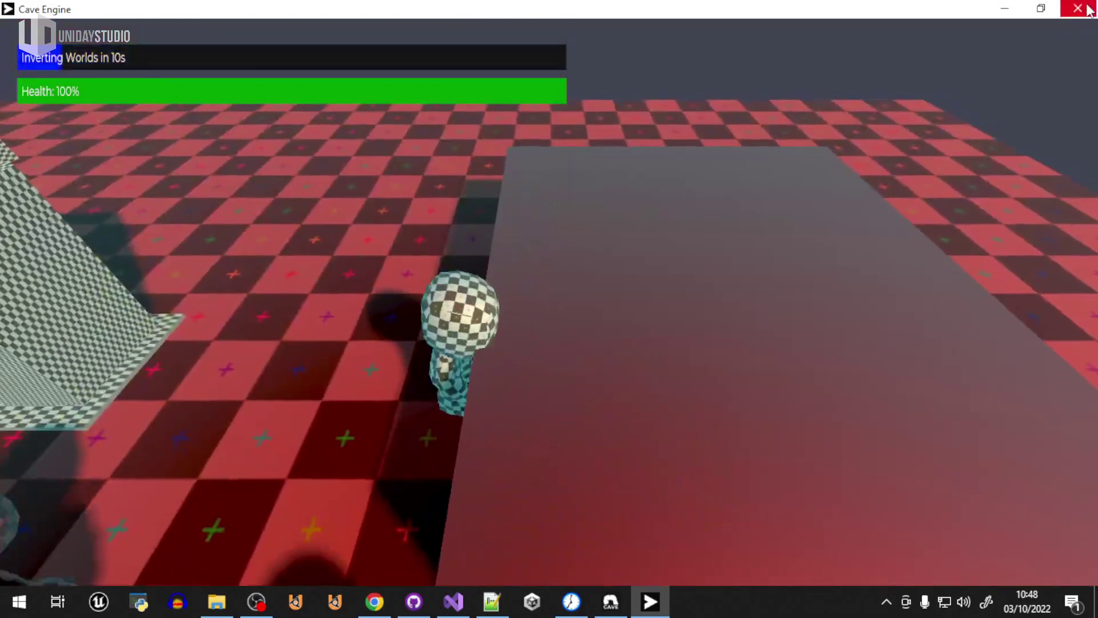
key(s)
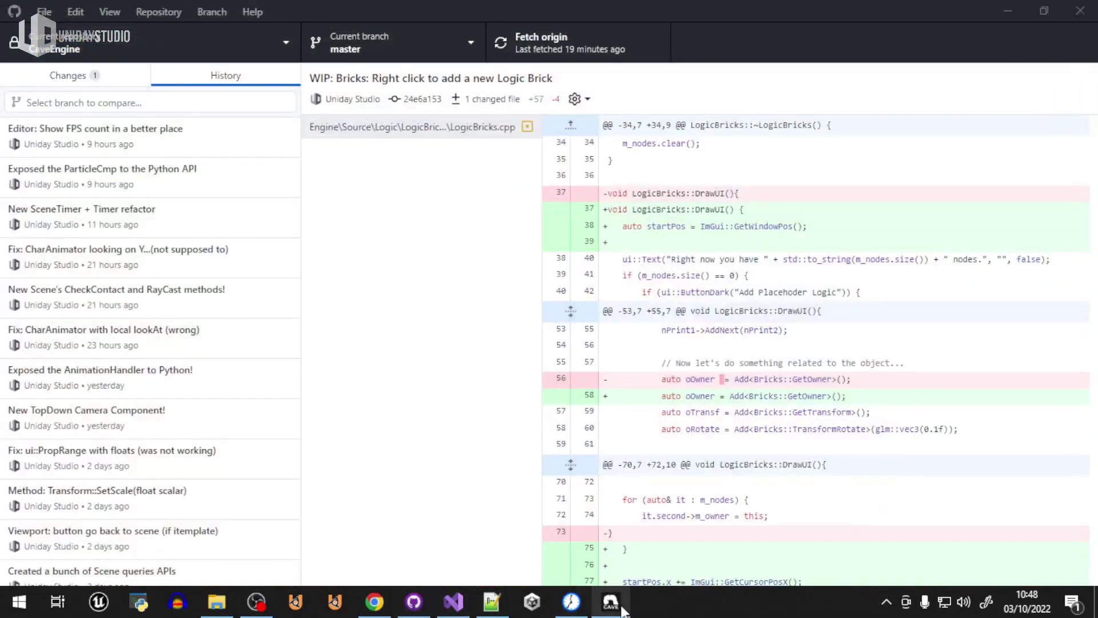
Switch to the Cave Engine editor, run the MainMenu scene in the 3D View, and start a new game.
click(620, 607)
click(553, 35)
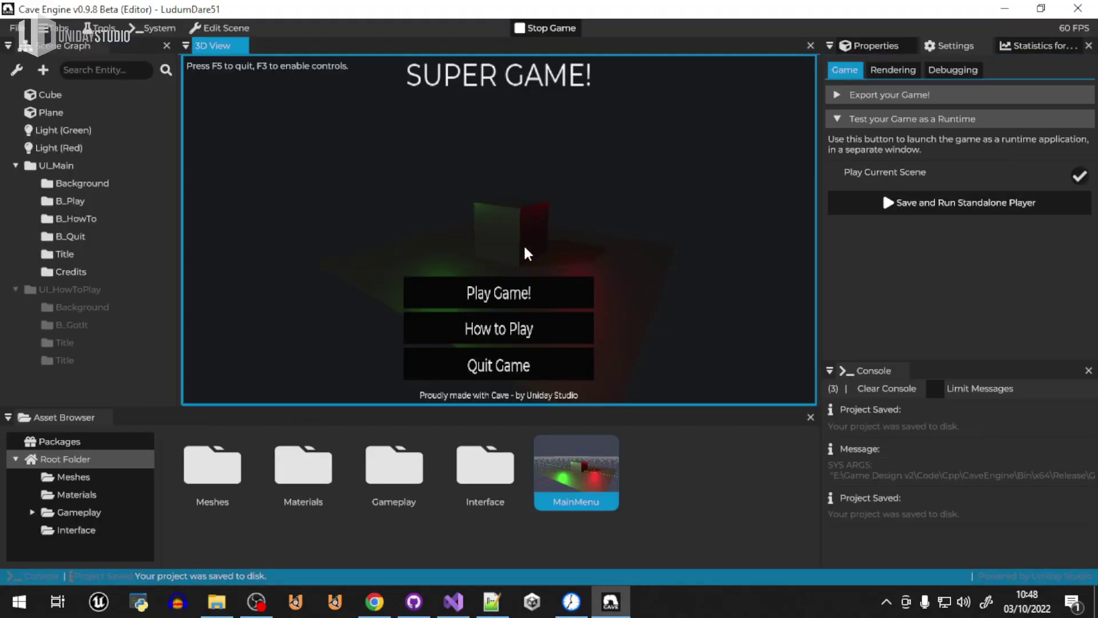
click(515, 298)
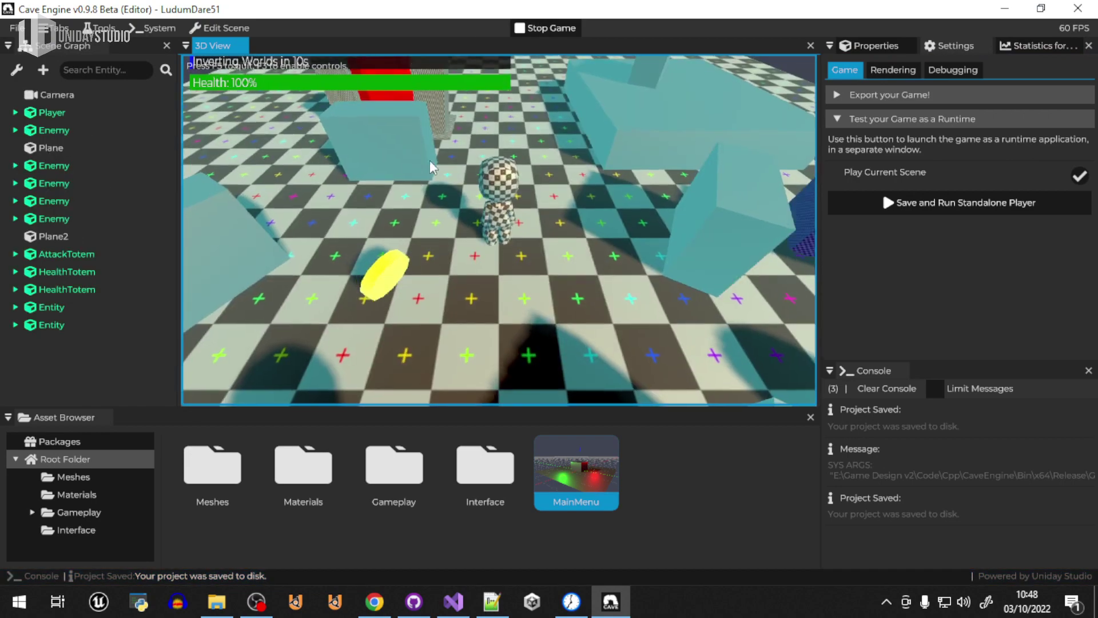
Walk the character across the level, attack near the blocks, and release the game controls to the editor.
key(w)
key(s)
key(s)
key(a)
click(574, 118)
key(Escape)
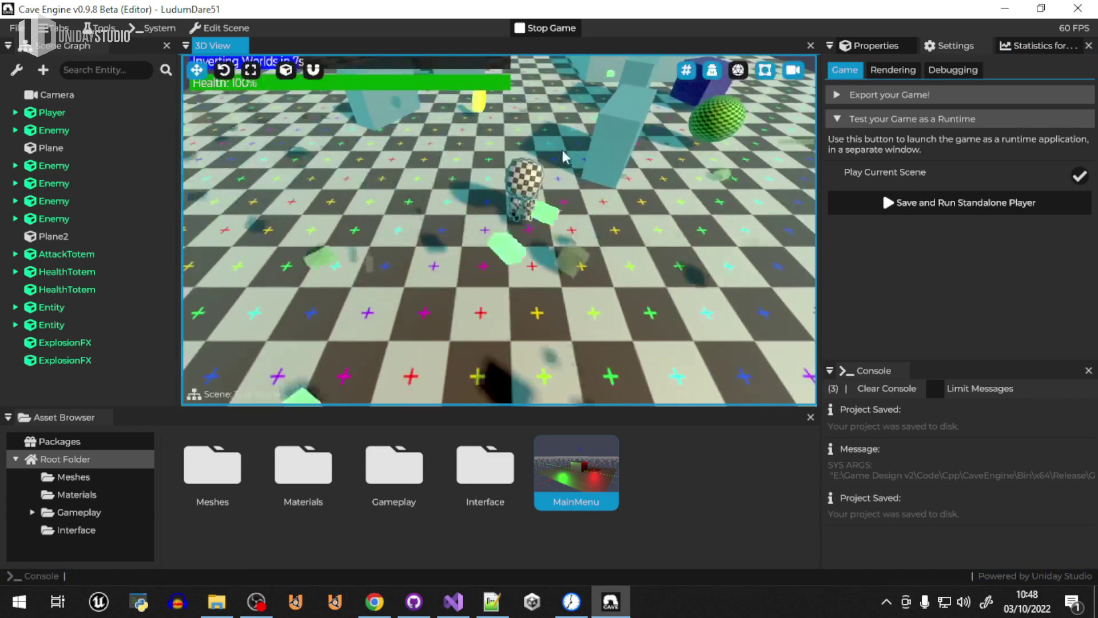
While the game runs, select an Enemy block and the HealthTotem, and move the AttackTotem onto the player character.
click(536, 175)
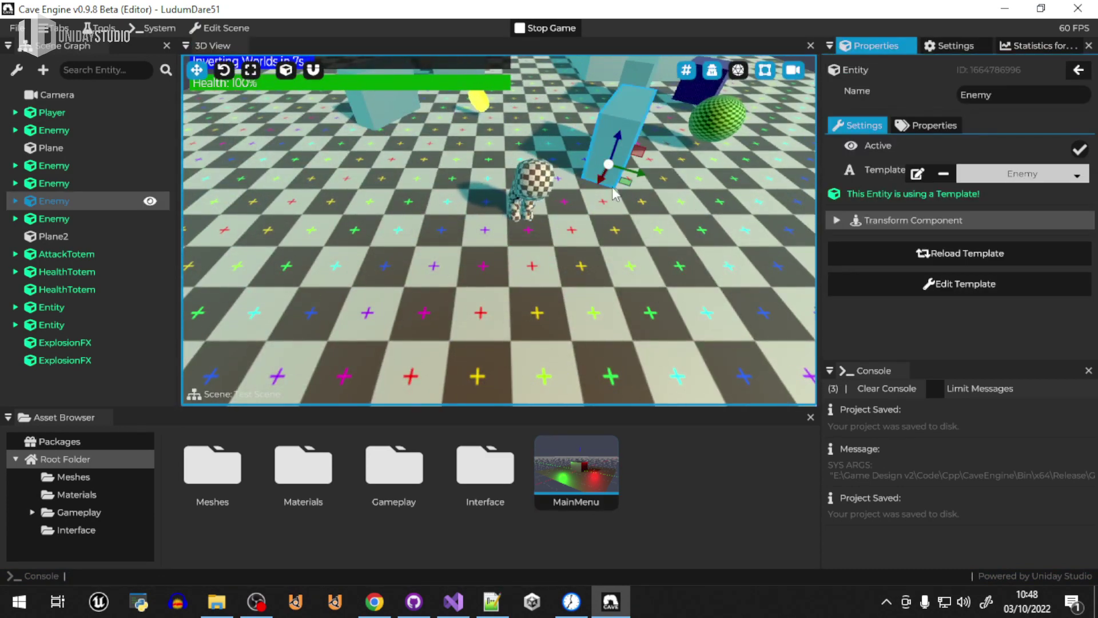
click(697, 172)
click(715, 167)
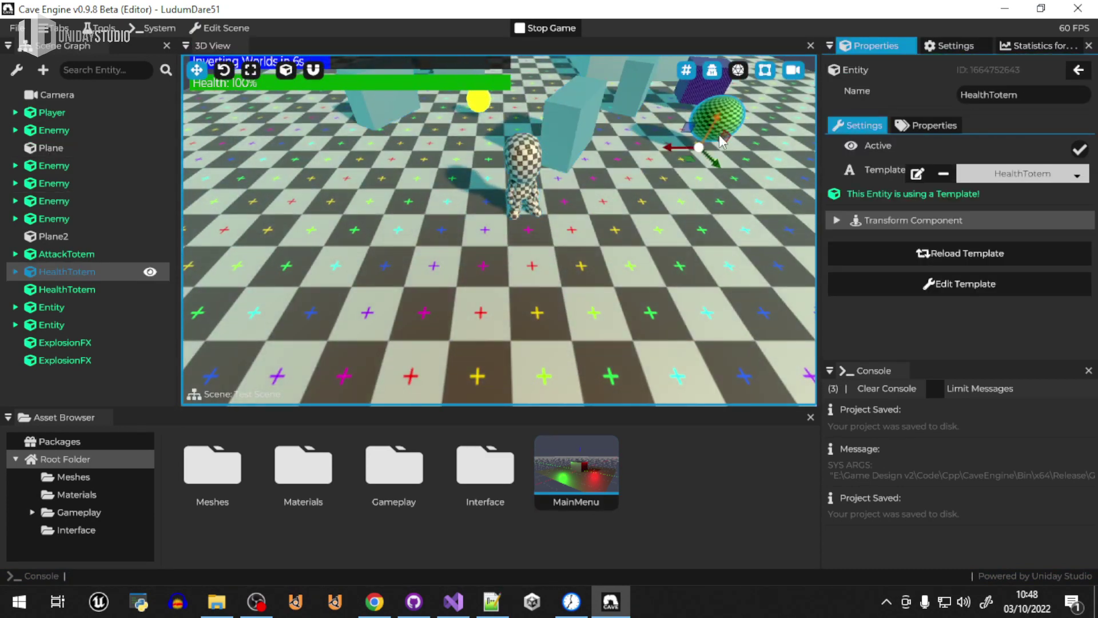
click(691, 106)
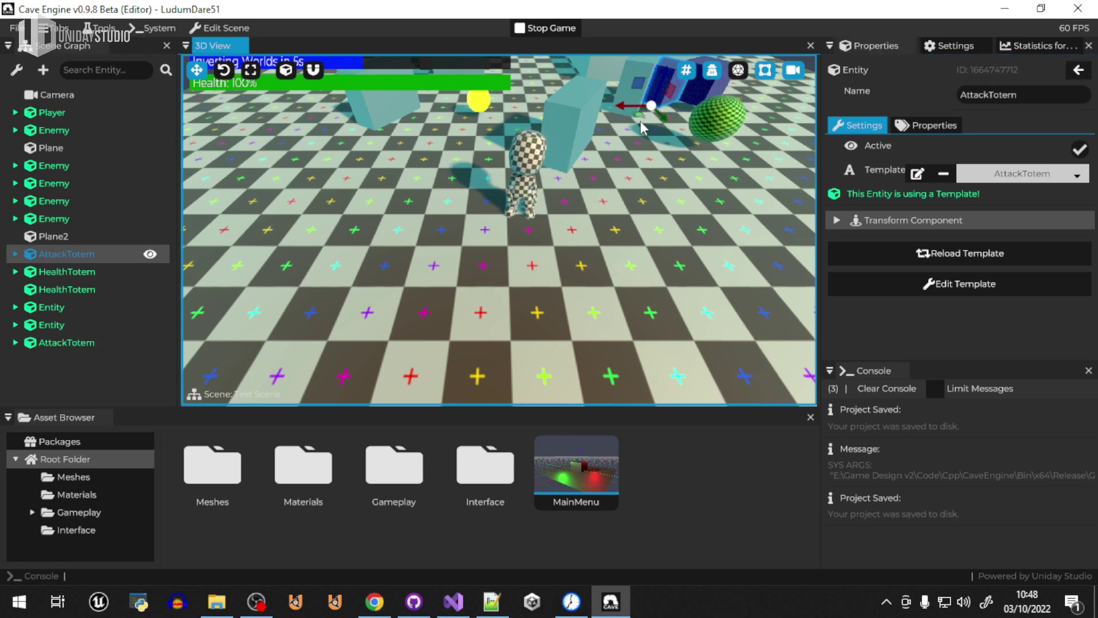
drag(640, 123, 544, 309)
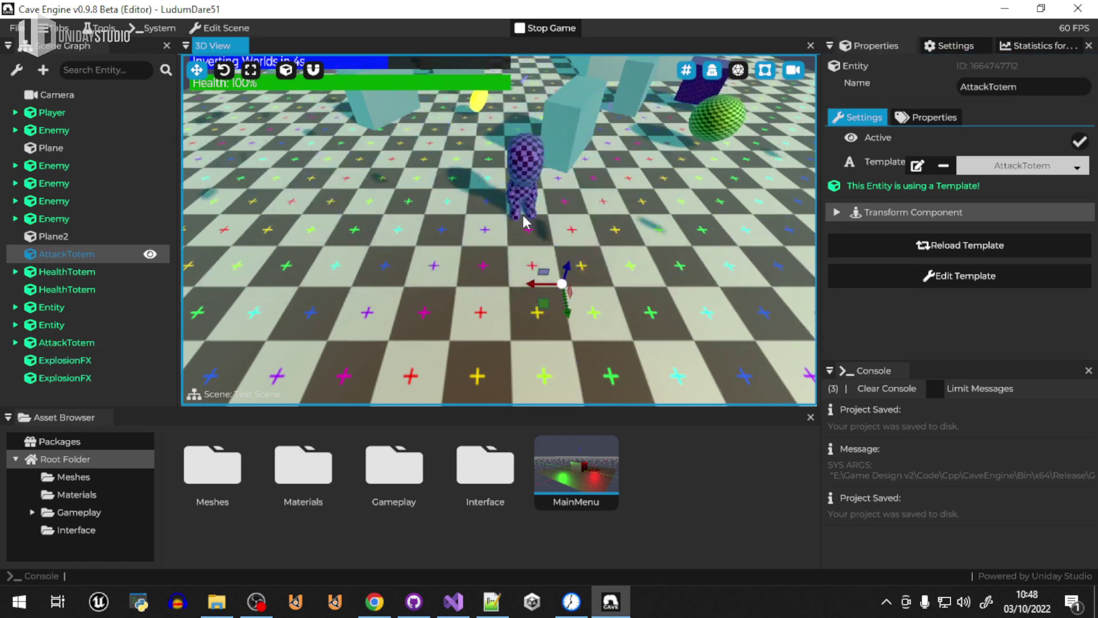
Select an Enemy block, walk the character among the enemies in the inverted world, select the HealthTotem, and stop the game.
click(575, 128)
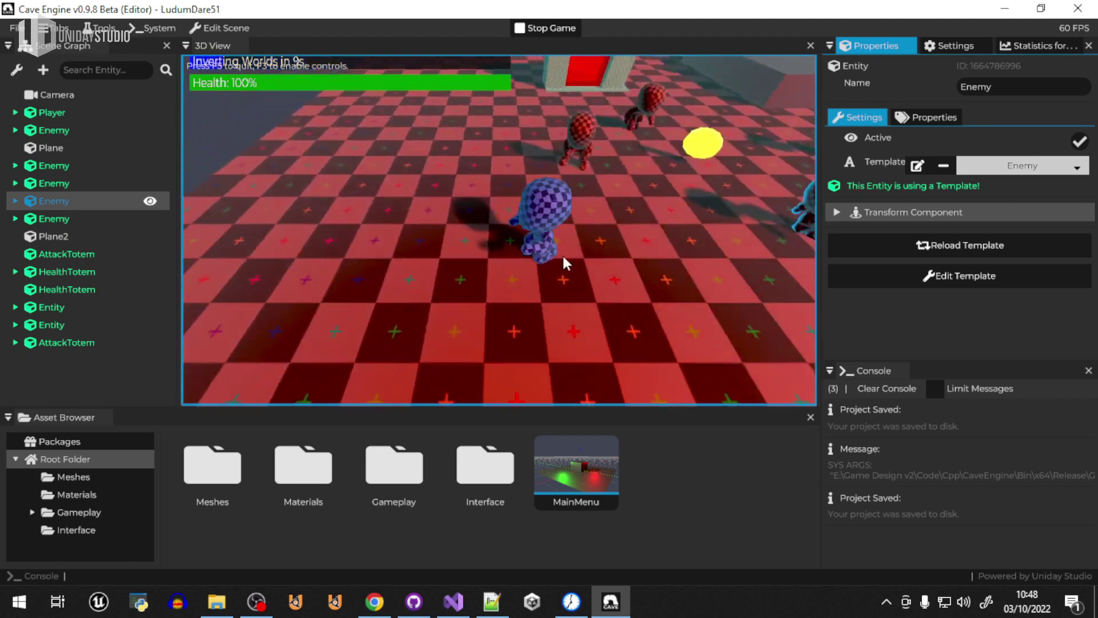
key(d)
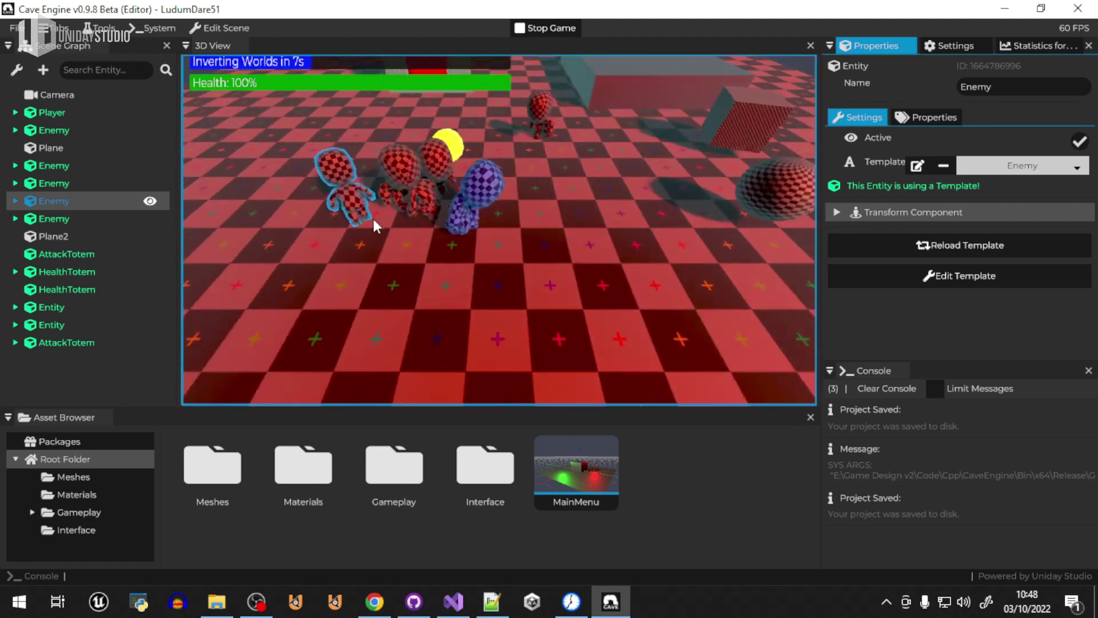
click(53, 186)
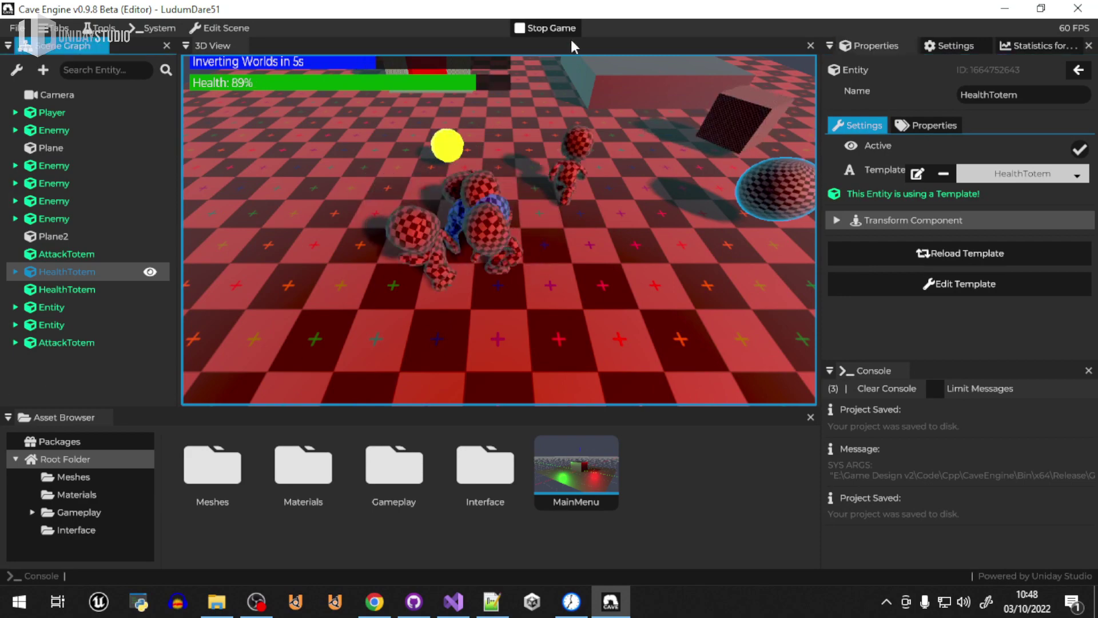
click(549, 30)
Select the Camera entity and examine the settings of its TopDown Camera Component.
key(w)
right_drag(591, 278, 652, 291)
click(57, 94)
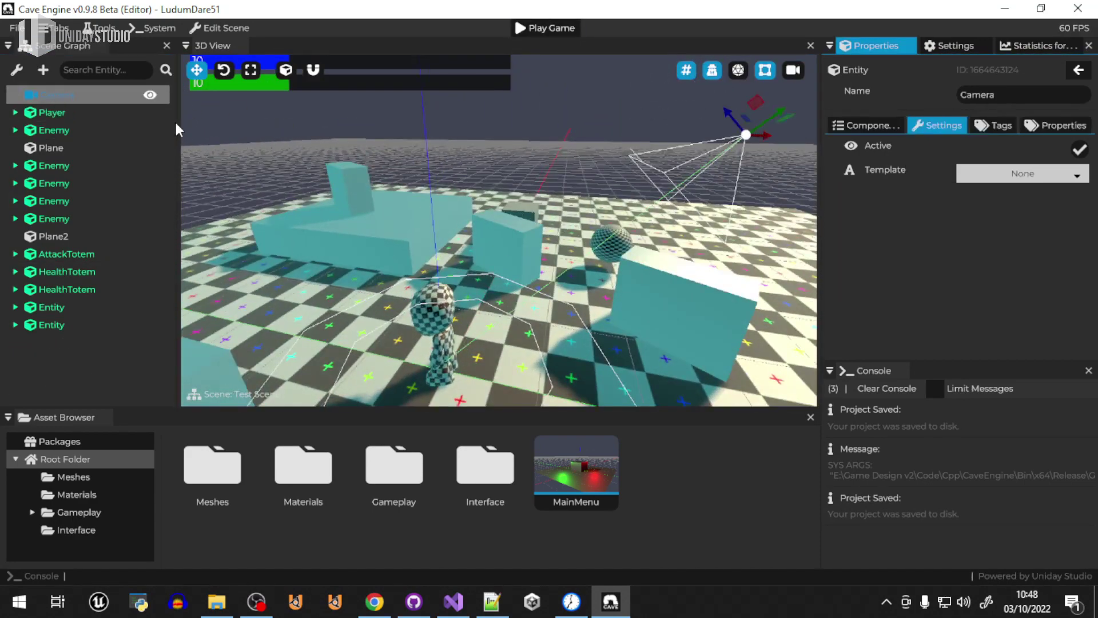
key(a)
right_drag(572, 252, 620, 288)
click(866, 126)
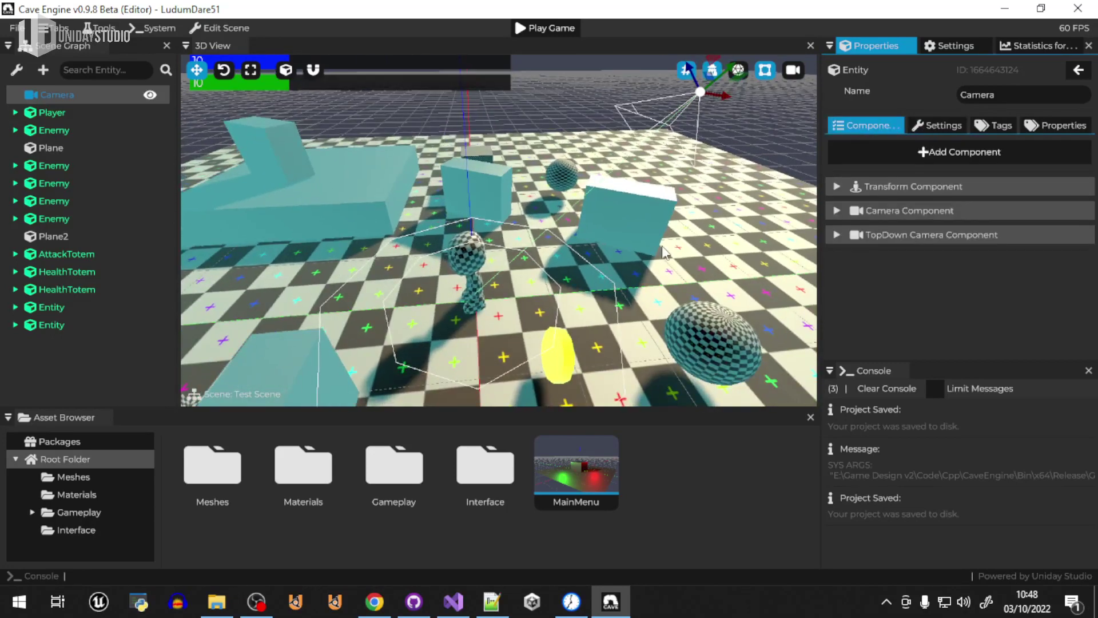
click(943, 233)
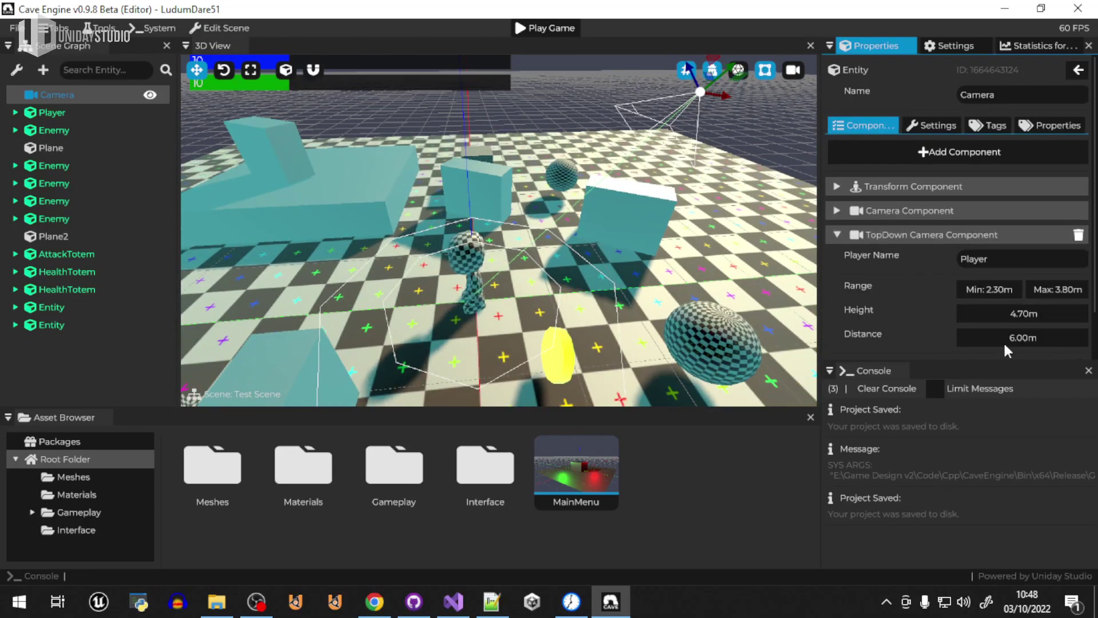
scroll(975, 314, down, 1)
click(926, 182)
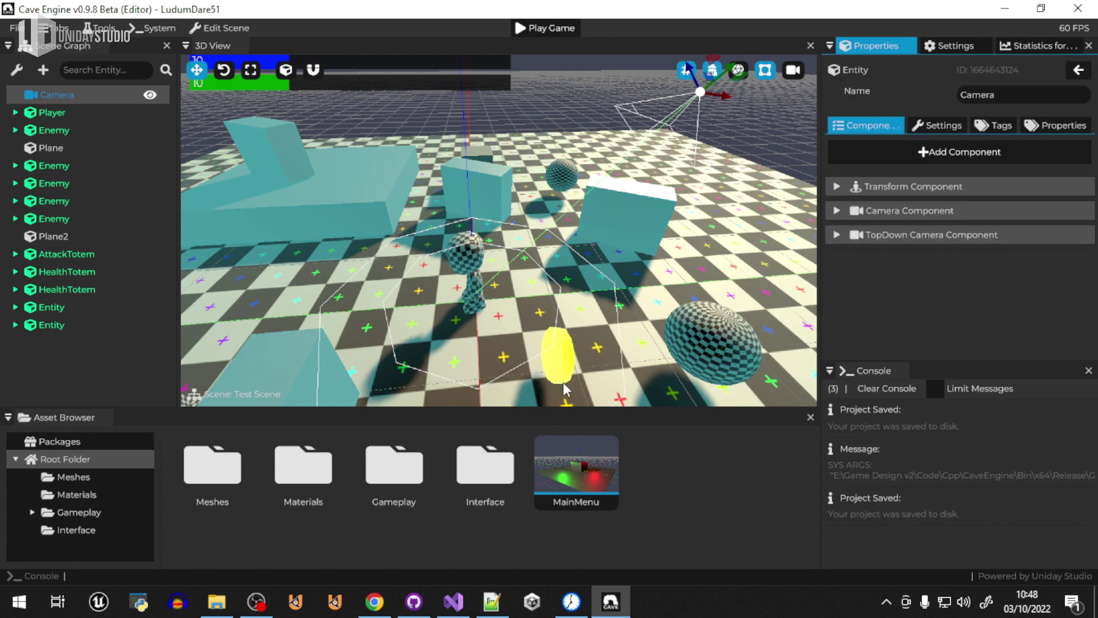
Open PlayerController.py from the Gameplay Scripts folder and enlarge the code text to 62%.
click(31, 512)
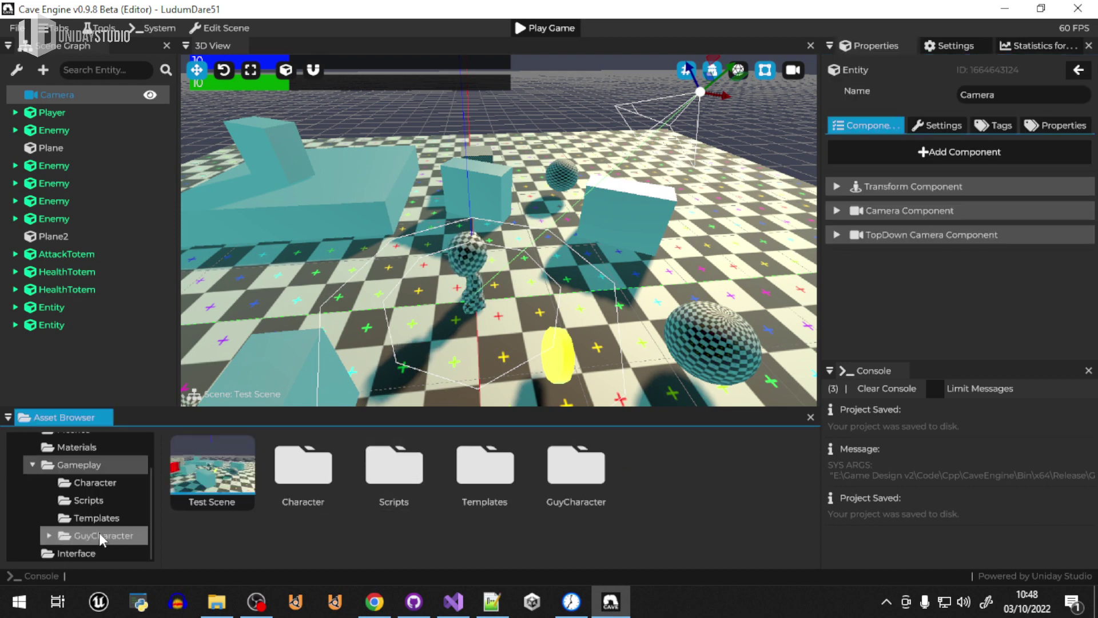
click(90, 502)
double_click(429, 473)
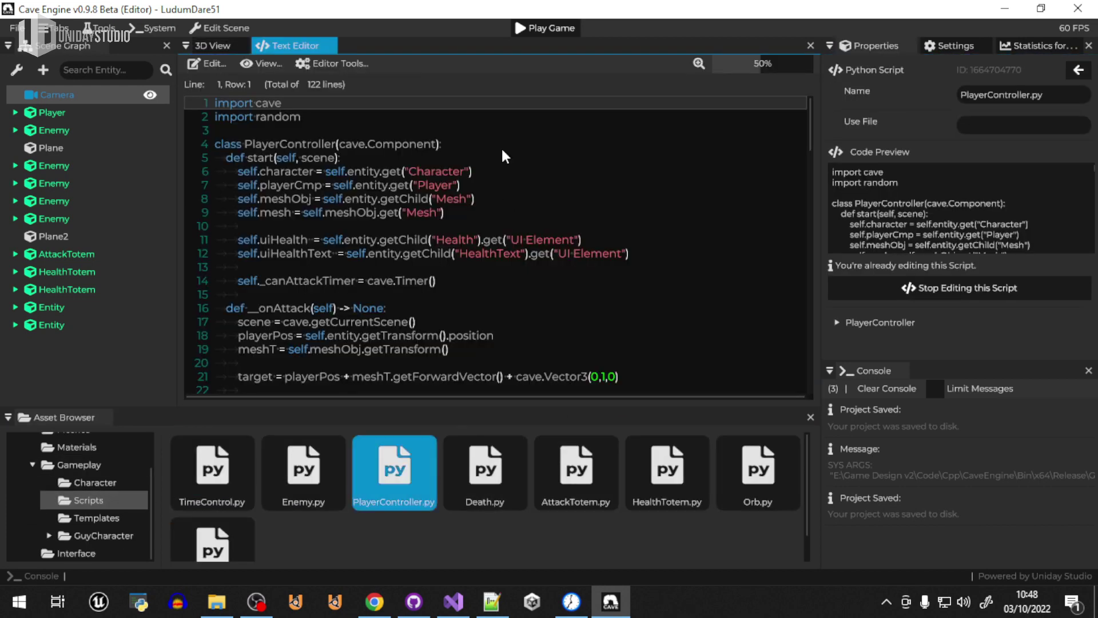
scroll(625, 170, down, 5)
drag(758, 71, 774, 68)
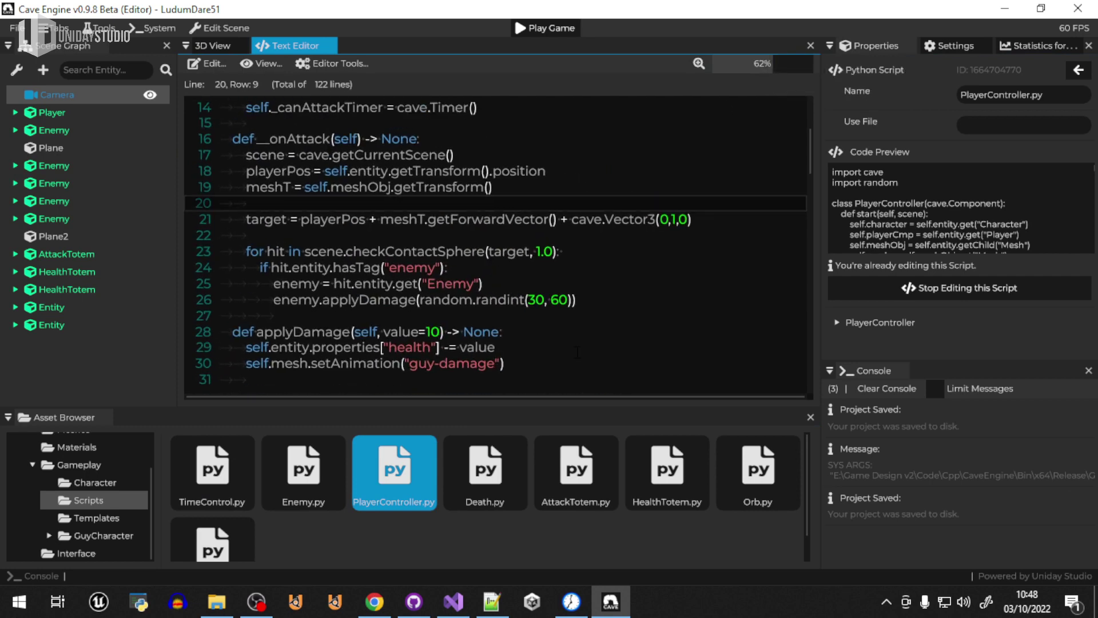
Open HealthTotem.py, show the Templates folder, and select Plane2 in the 3D View.
double_click(632, 470)
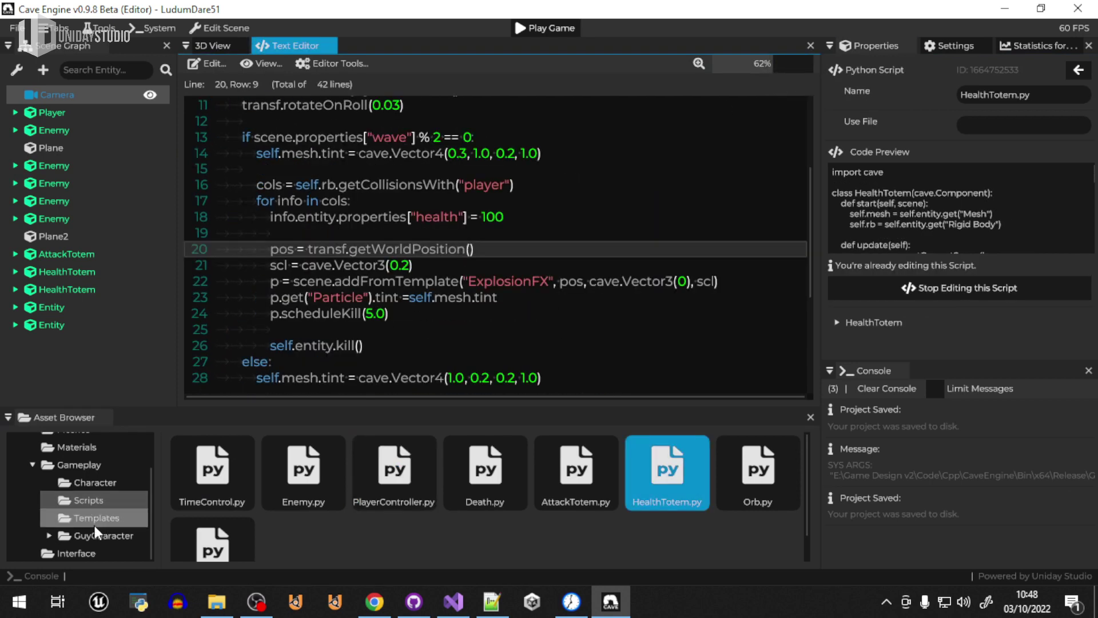
click(96, 523)
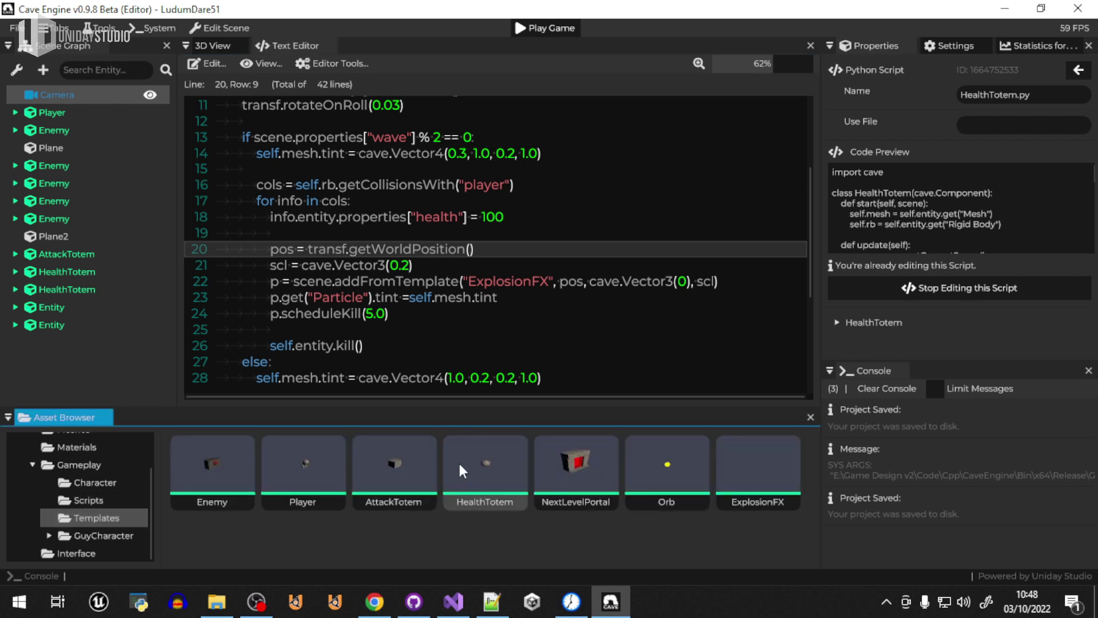
click(62, 235)
click(212, 45)
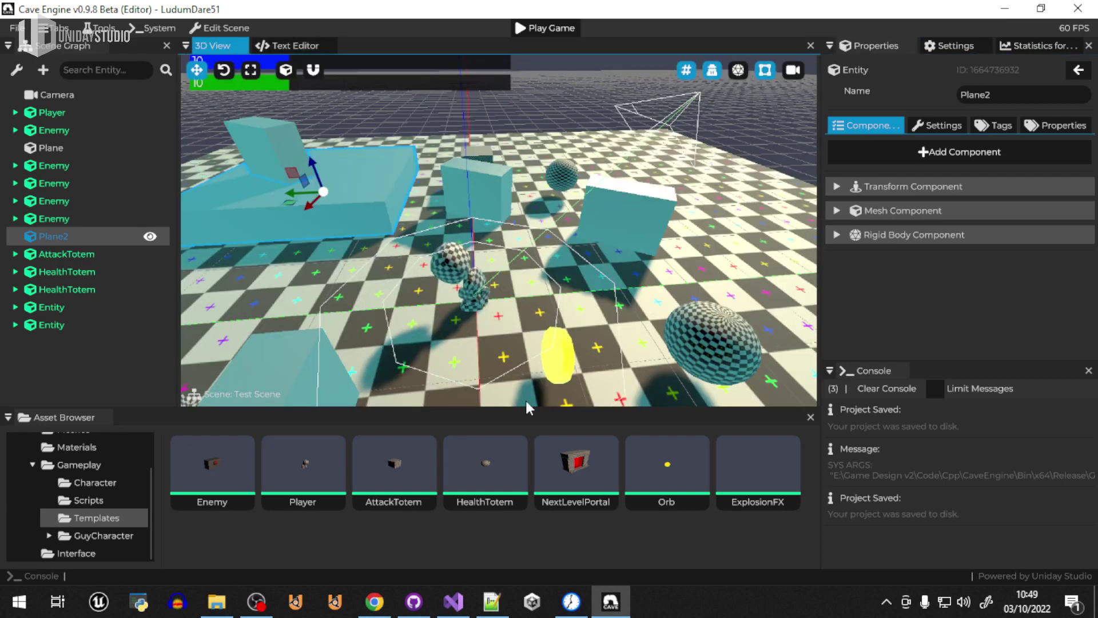
scroll(85, 509, up, 1)
scroll(82, 517, down, 1)
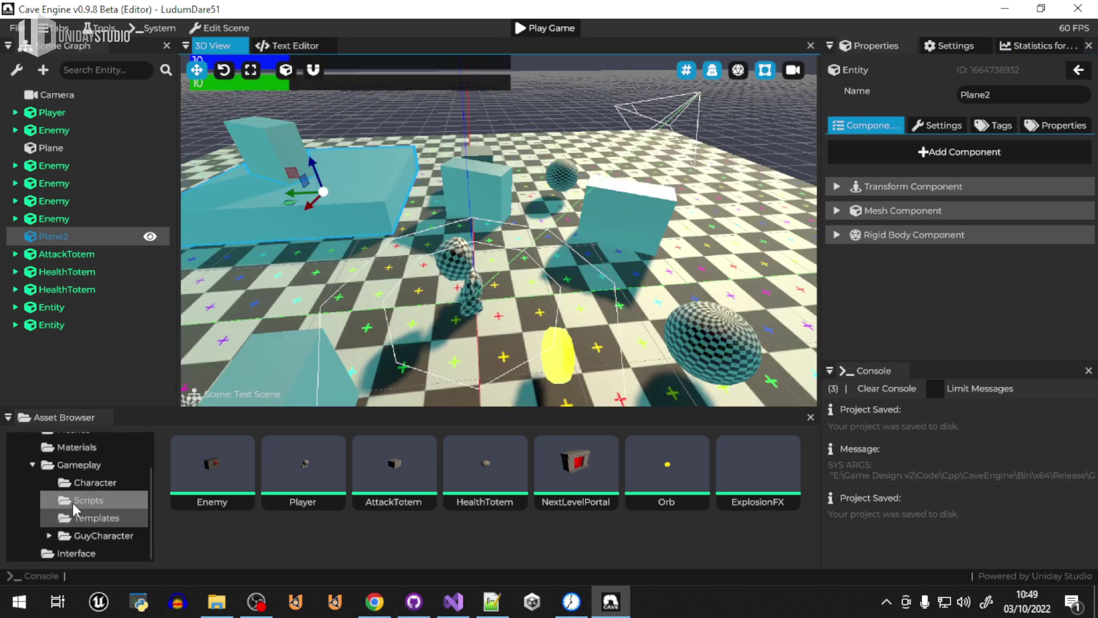
click(105, 518)
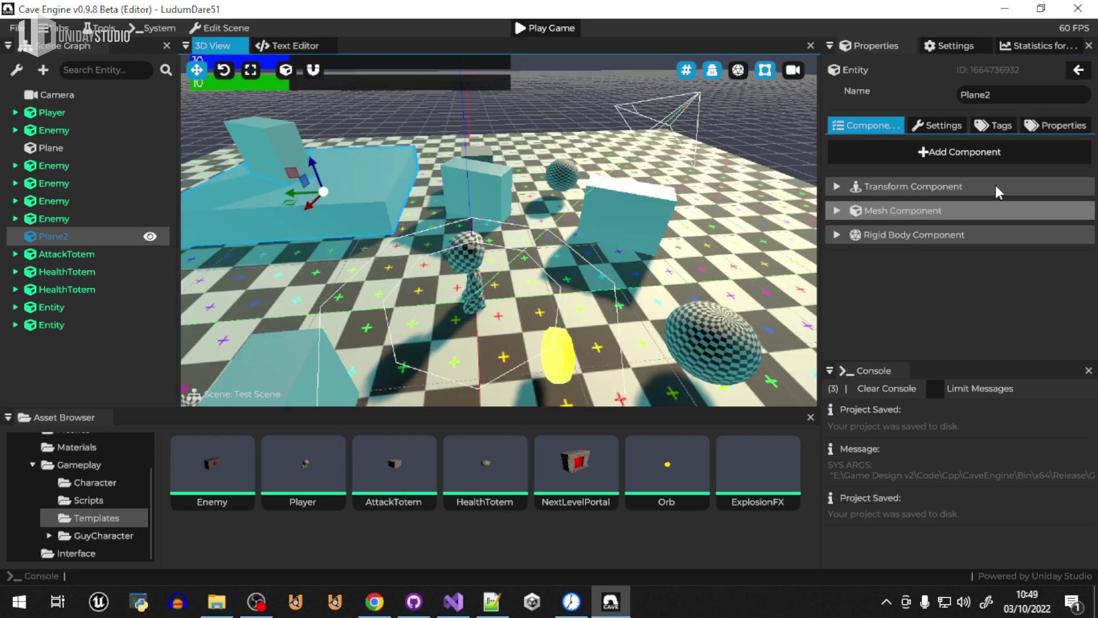
Clear the console messages, and run and stop the Test Scene in the editor.
click(885, 389)
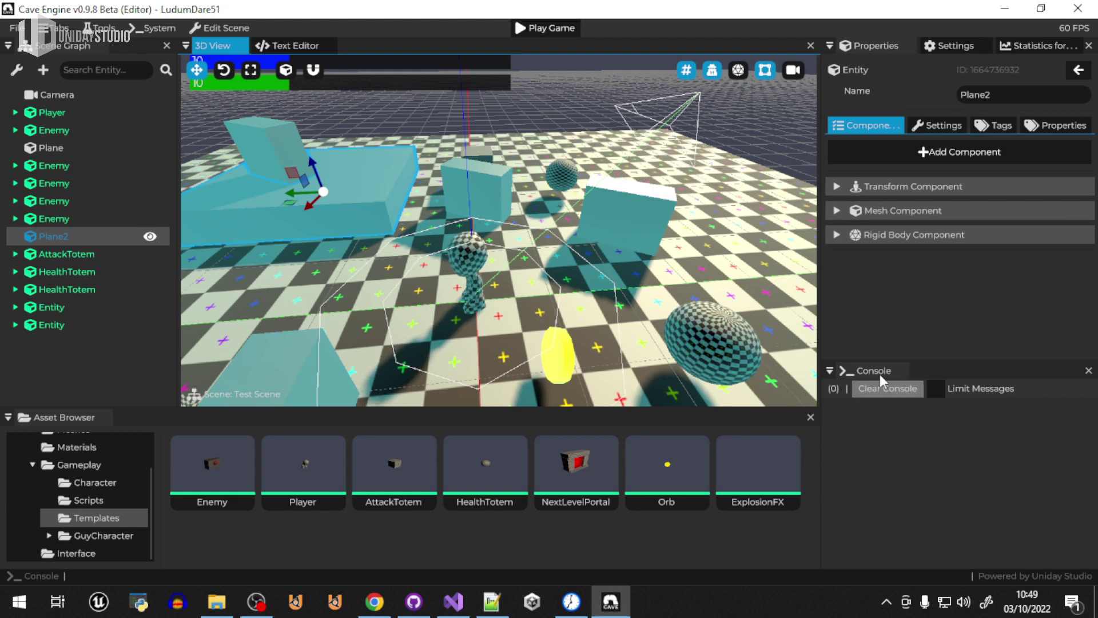
click(556, 28)
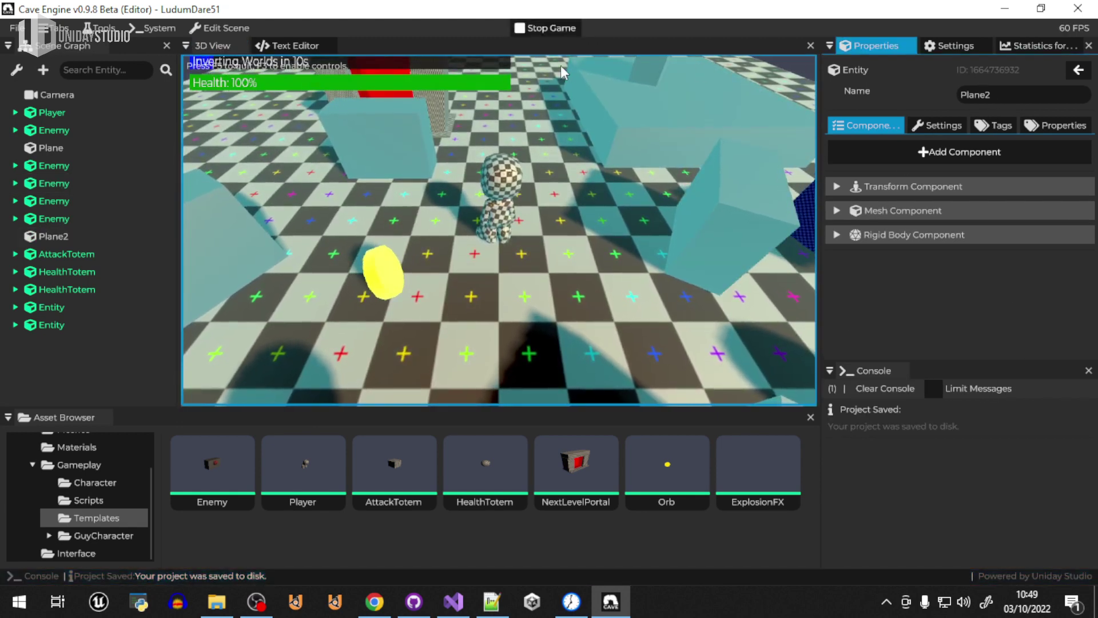
click(561, 30)
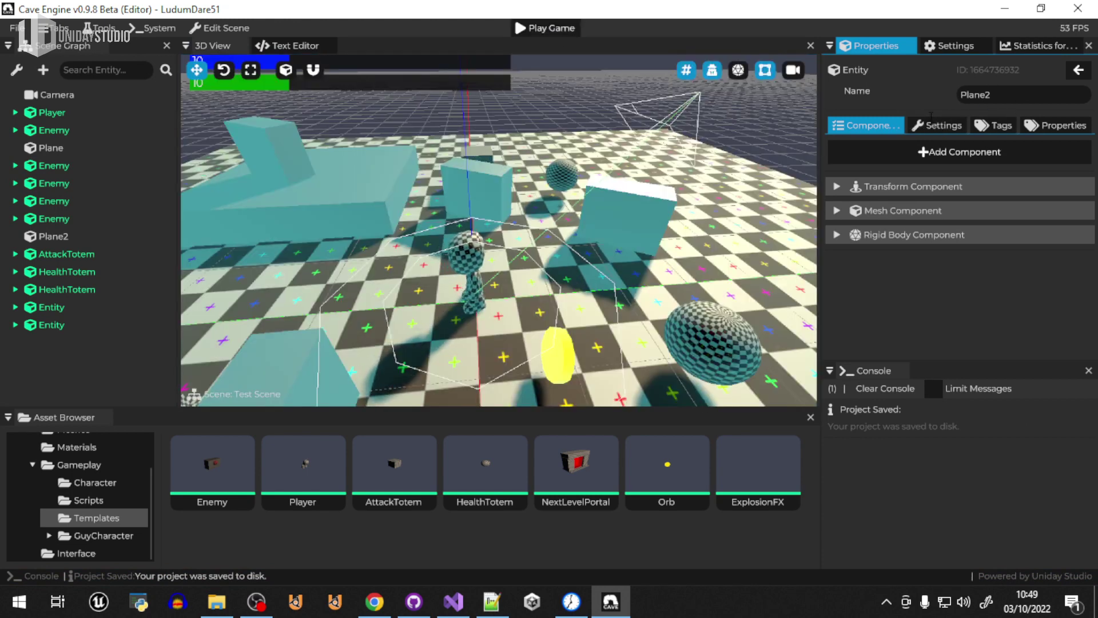
Select Plane2, check the project's time-spent statistics, close them, and show the game settings.
click(60, 238)
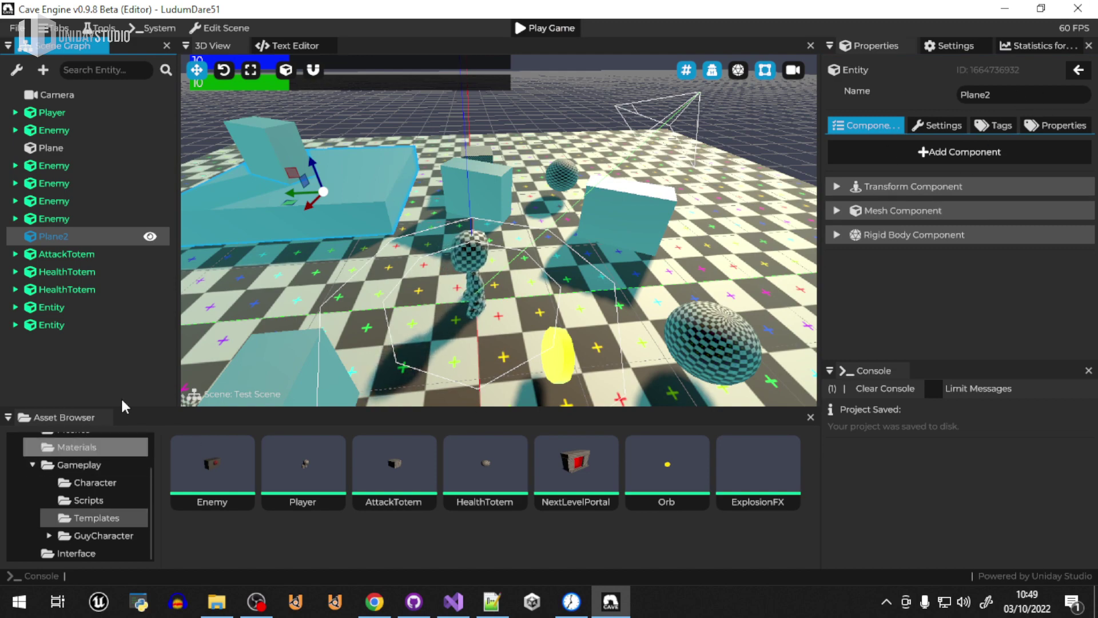
right_drag(486, 240, 392, 234)
mouse_move(549, 369)
right_down()
mouse_move(520, 375)
mouse_move(544, 378)
right_up()
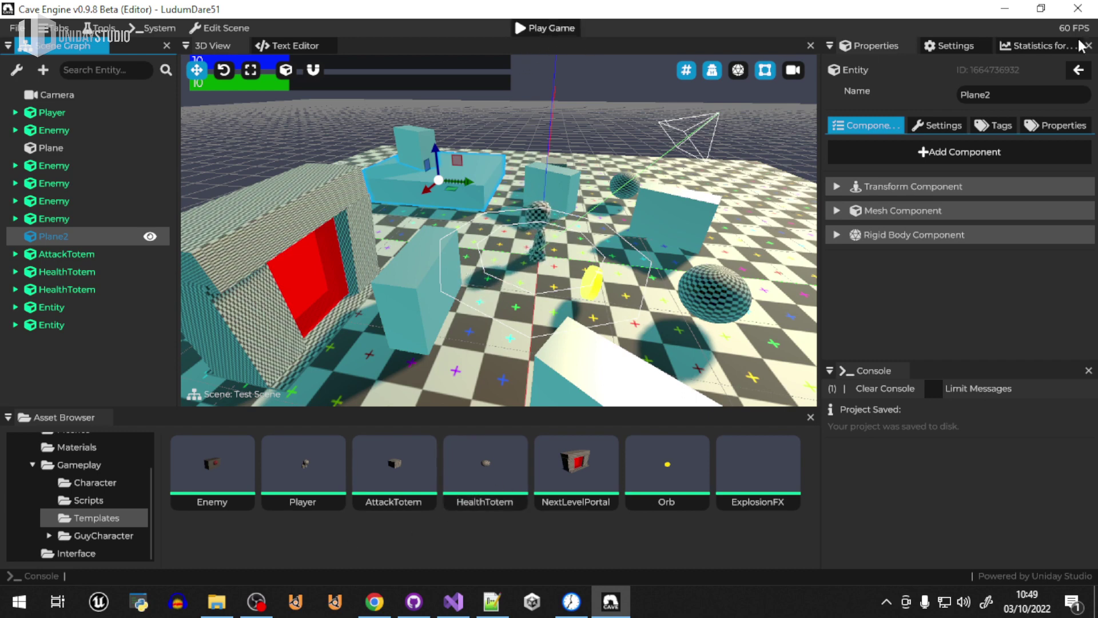
click(1040, 46)
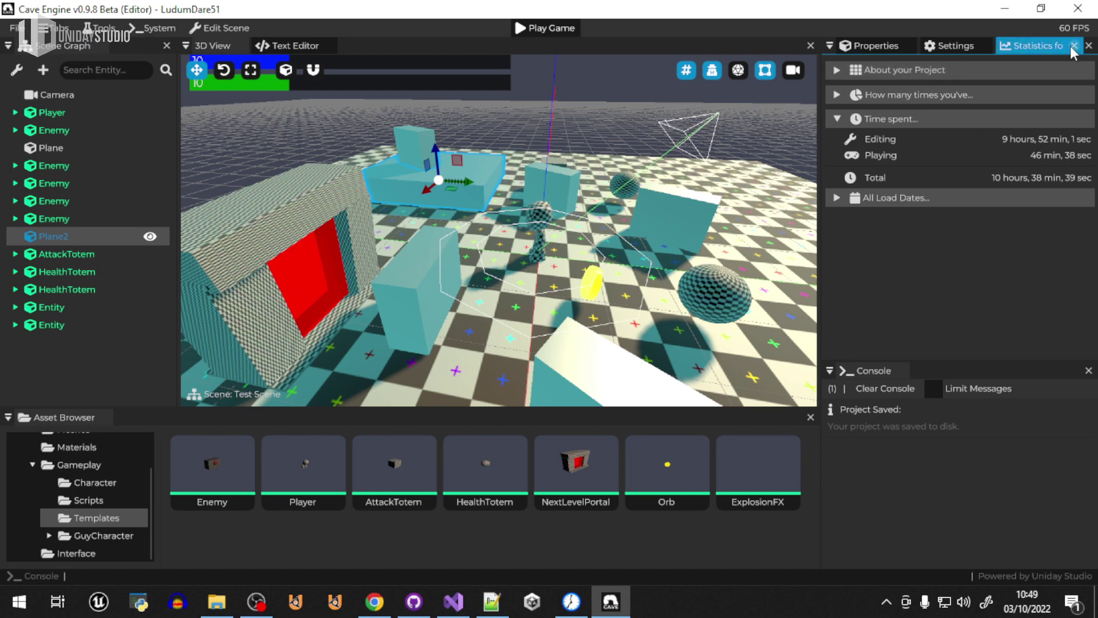
click(1074, 45)
click(947, 41)
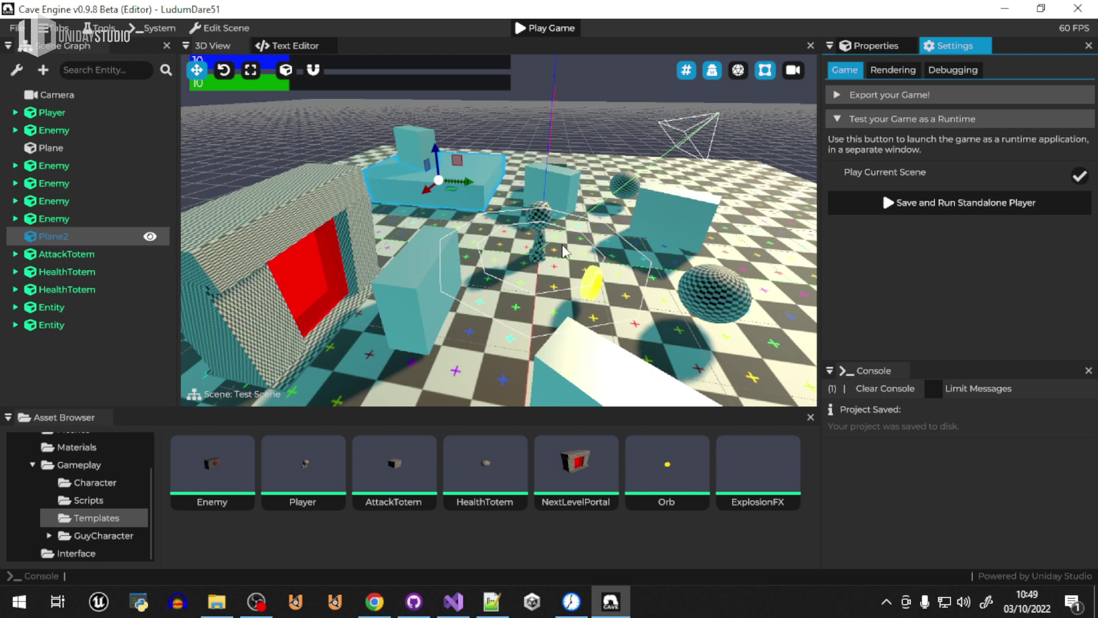
Open the Player template, examine the character model up close, and return to the scene.
double_click(304, 476)
middle_drag(498, 229, 428, 223)
scroll(497, 229, up, 5)
mouse_move(497, 229)
right_down()
mouse_move(457, 227)
mouse_move(509, 232)
right_up()
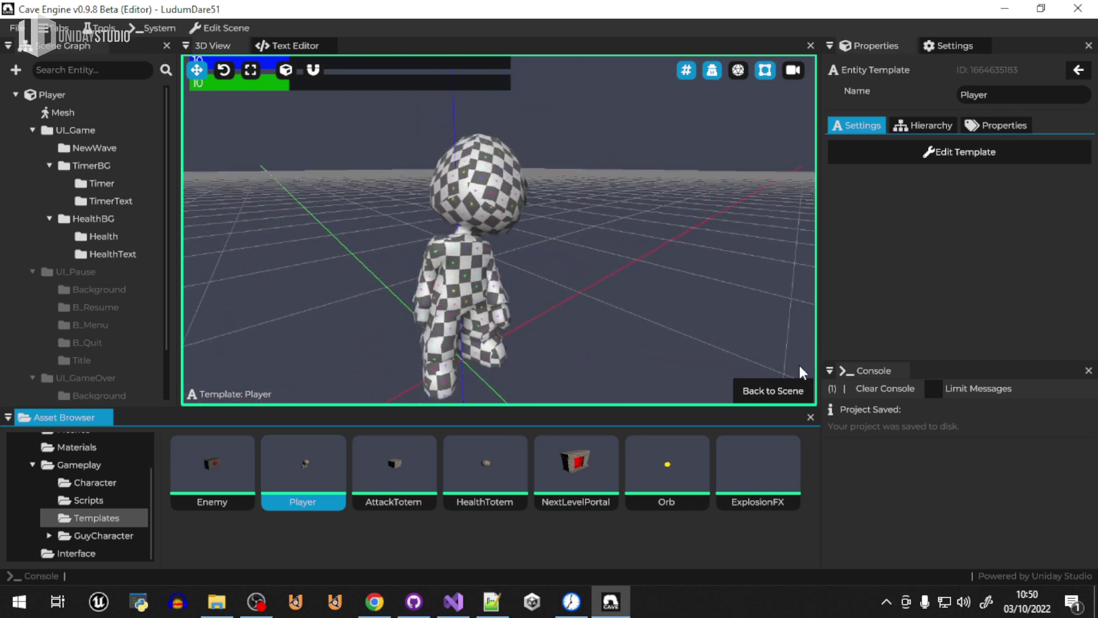
click(773, 391)
Examine the custom properties of the HealthTotem and of the red portal entity.
right_drag(492, 330, 530, 339)
click(594, 310)
click(949, 126)
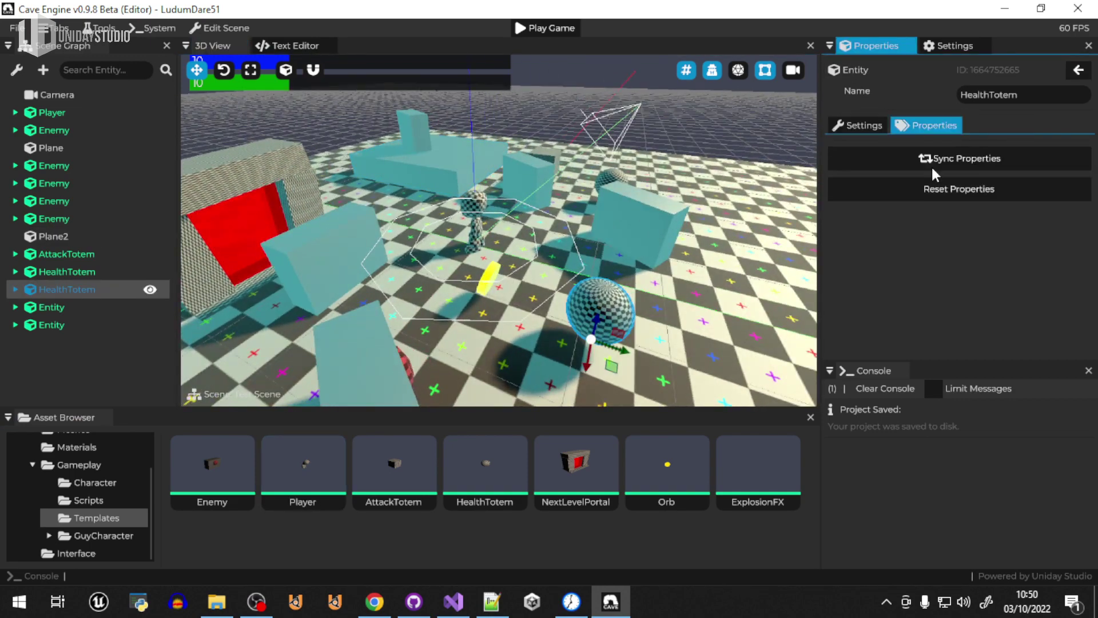
click(469, 246)
click(249, 204)
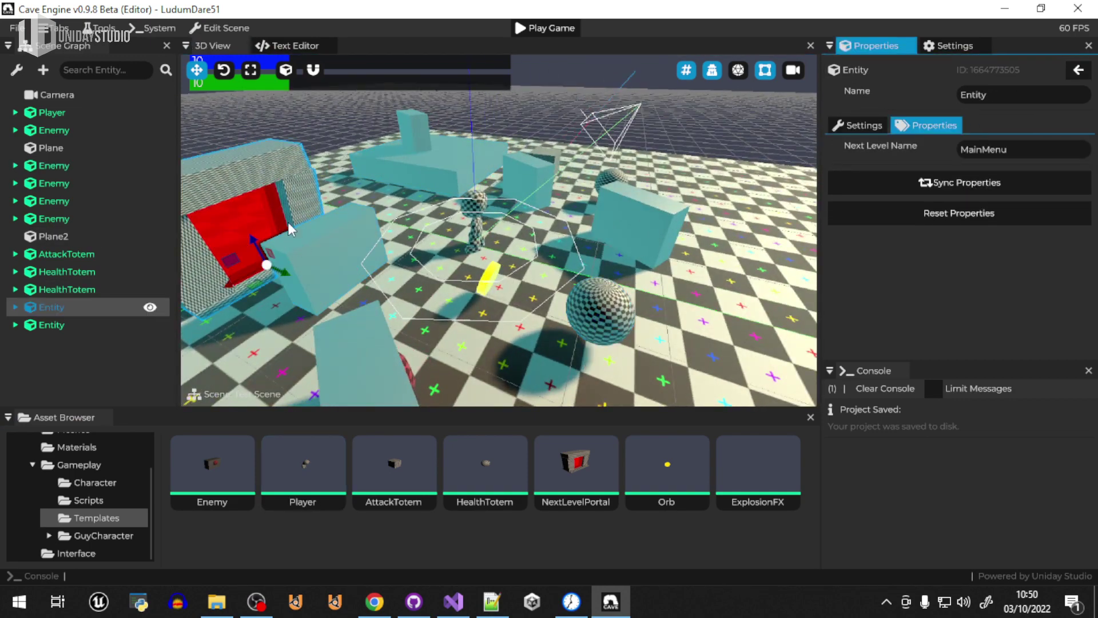
right_drag(284, 222, 509, 255)
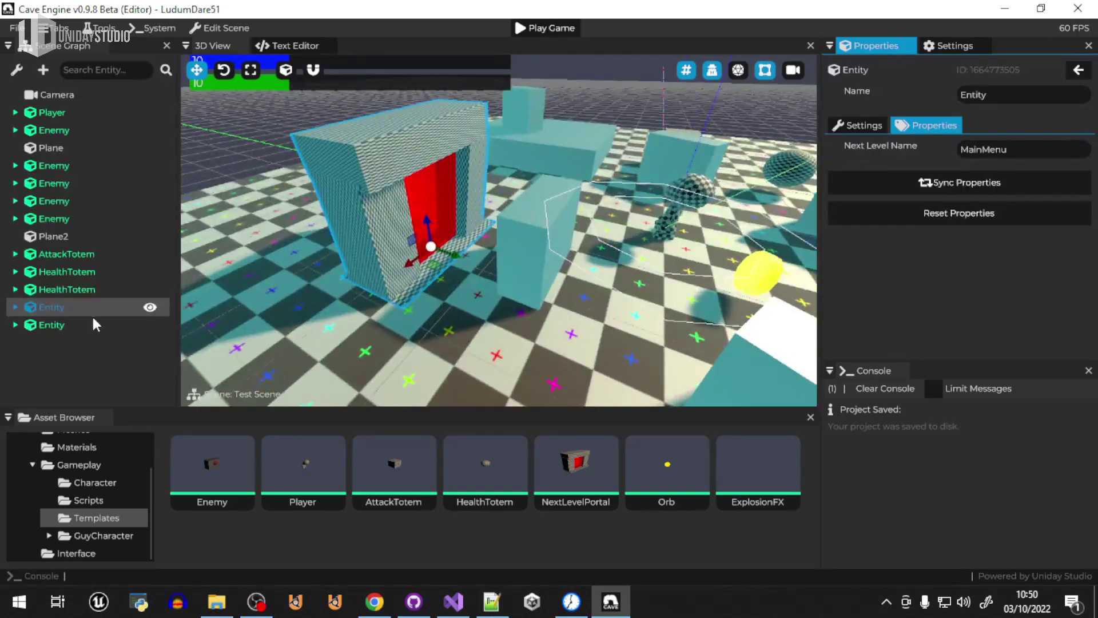
Open the NextLevelPortal template, return to the scene, and show the portal entity's properties.
double_click(580, 482)
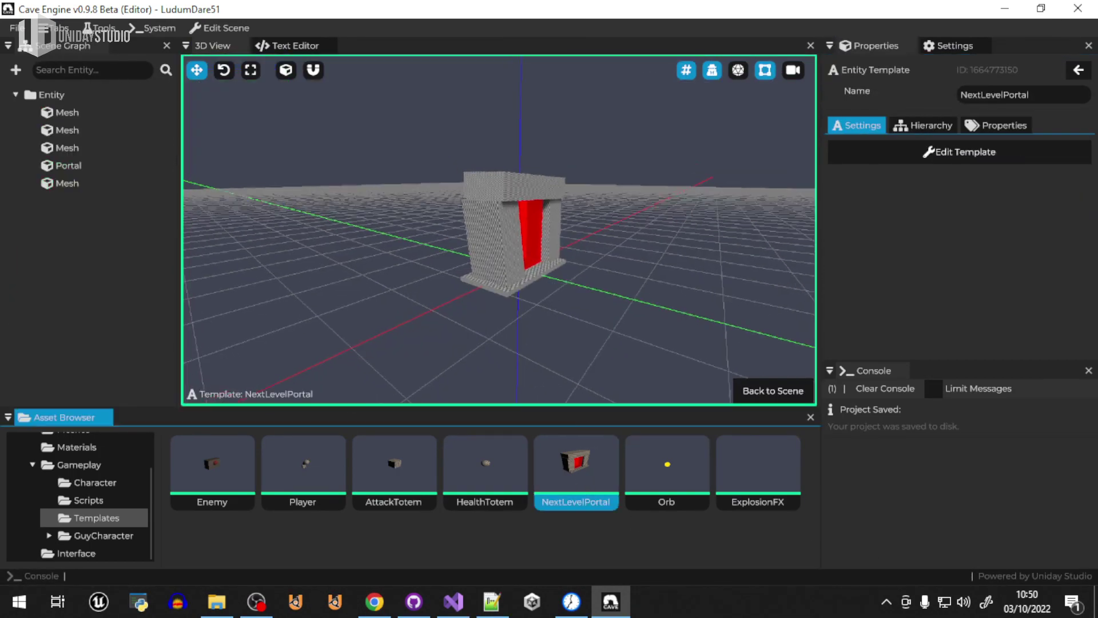
click(766, 390)
click(143, 307)
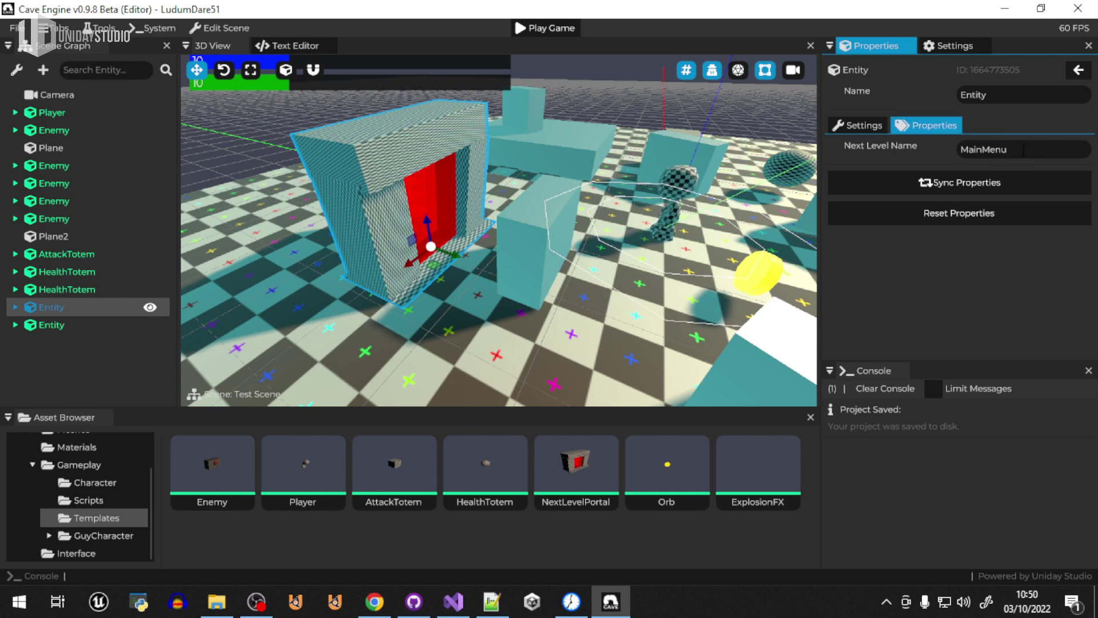
Highlight the portal's Next Level Name value without changing it, and select the floor Plane.
drag(1009, 149, 893, 147)
click(867, 145)
drag(1011, 150, 907, 143)
click(910, 147)
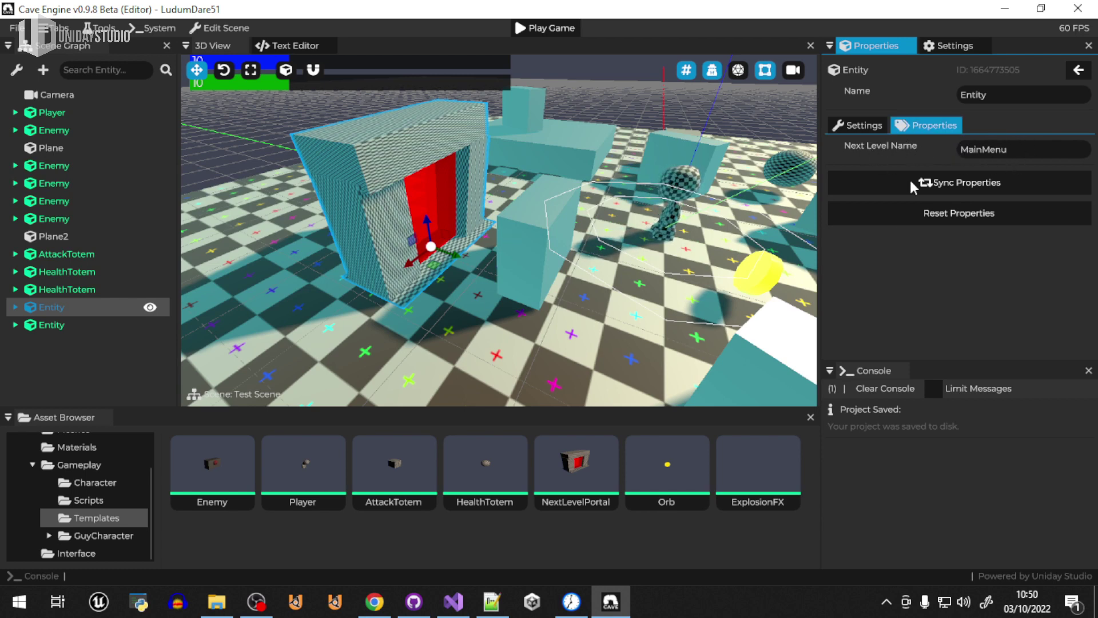
middle_drag(589, 226, 343, 241)
click(540, 171)
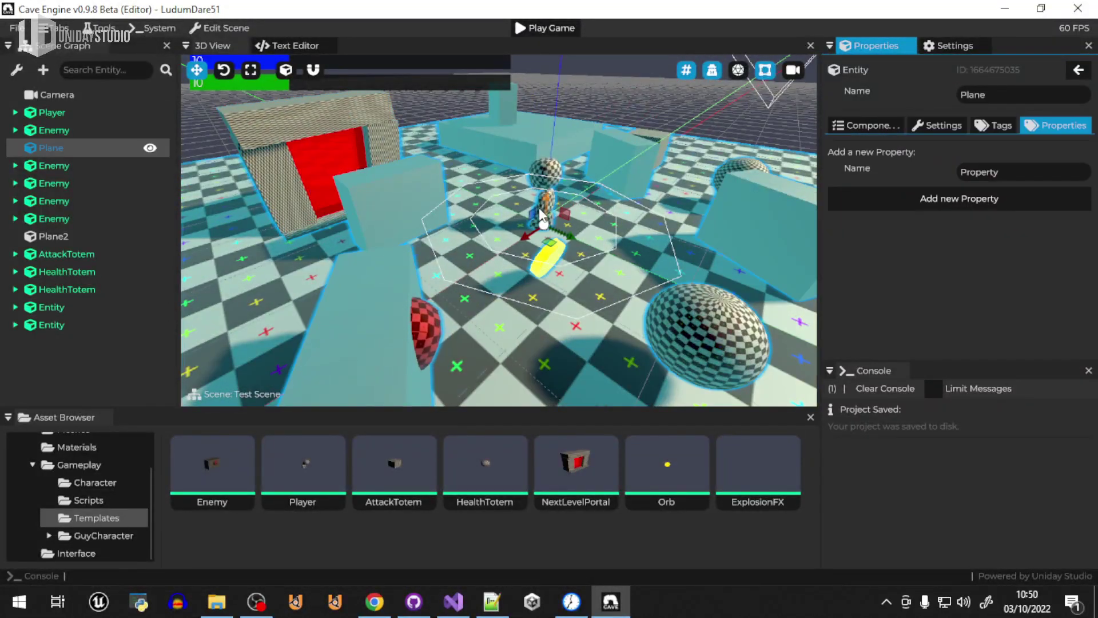
Examine the custom properties of the Player entity and of one Enemy entity.
click(541, 171)
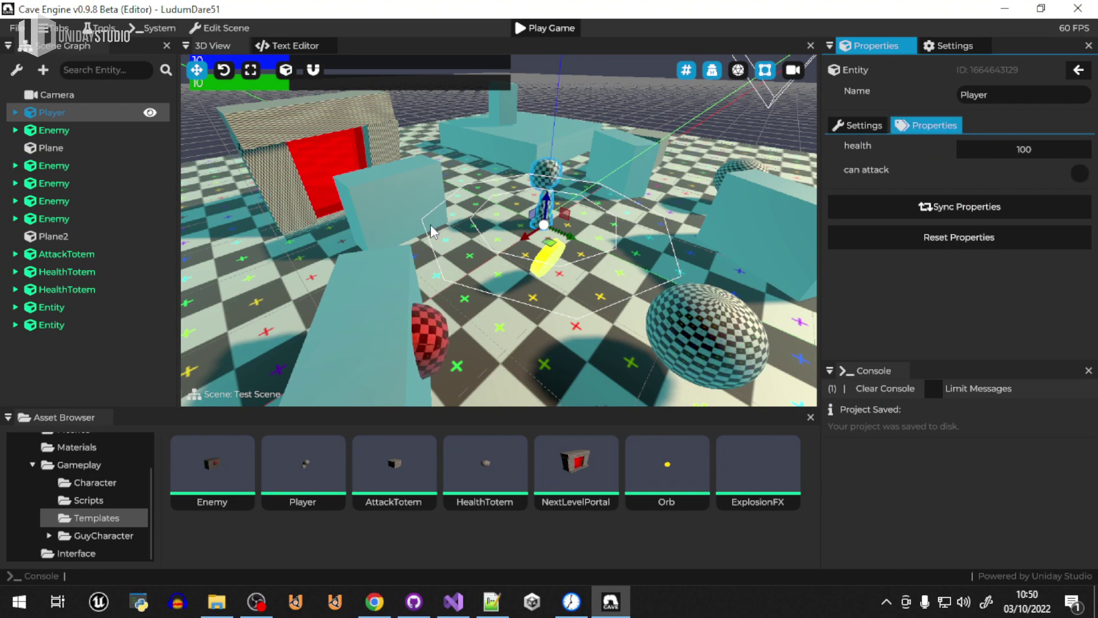
middle_drag(658, 189, 193, 175)
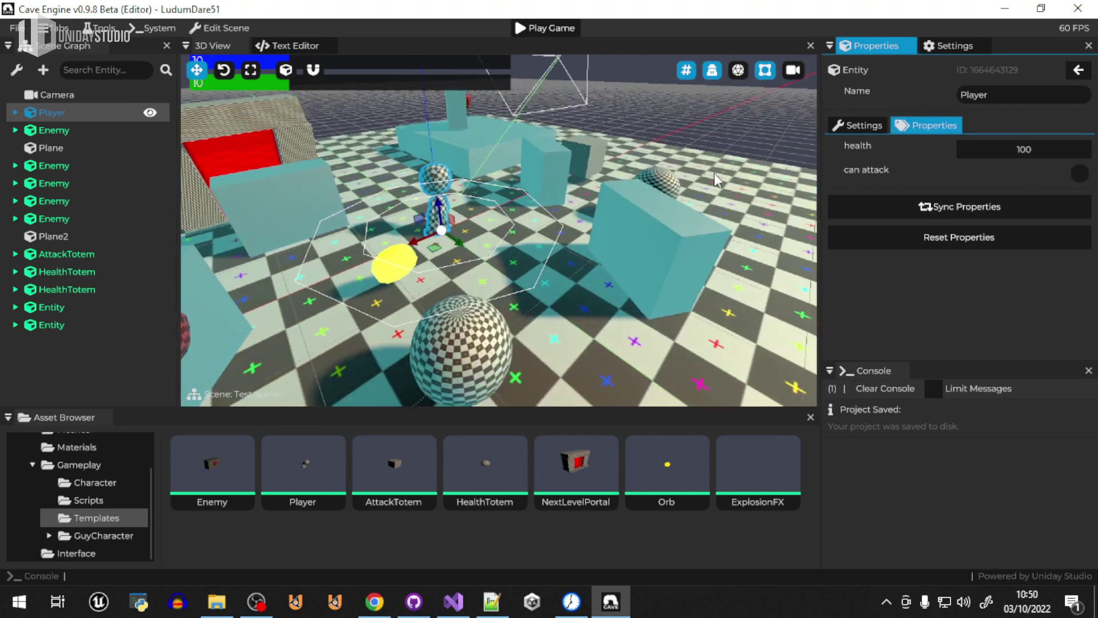
click(56, 183)
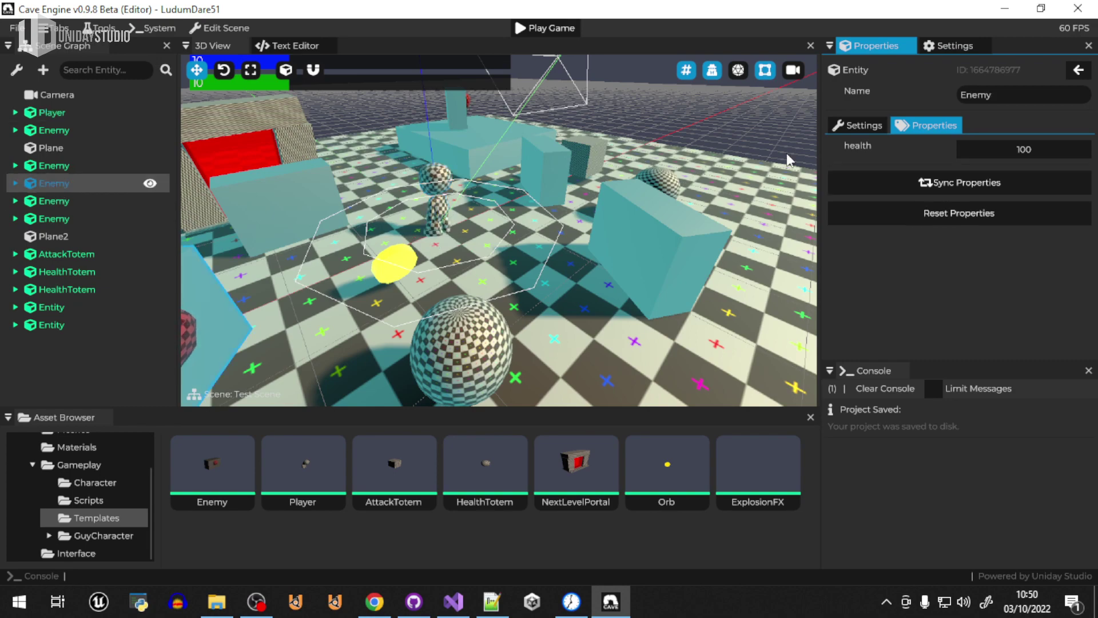
Select another Enemy block on the checkered floor to show its properties, and examine the arena around it.
scroll(515, 229, down, 5)
mouse_move(486, 226)
middle_down()
mouse_move(546, 263)
mouse_move(577, 250)
mouse_move(452, 257)
mouse_move(440, 246)
middle_up()
click(605, 248)
scroll(440, 246, up, 2)
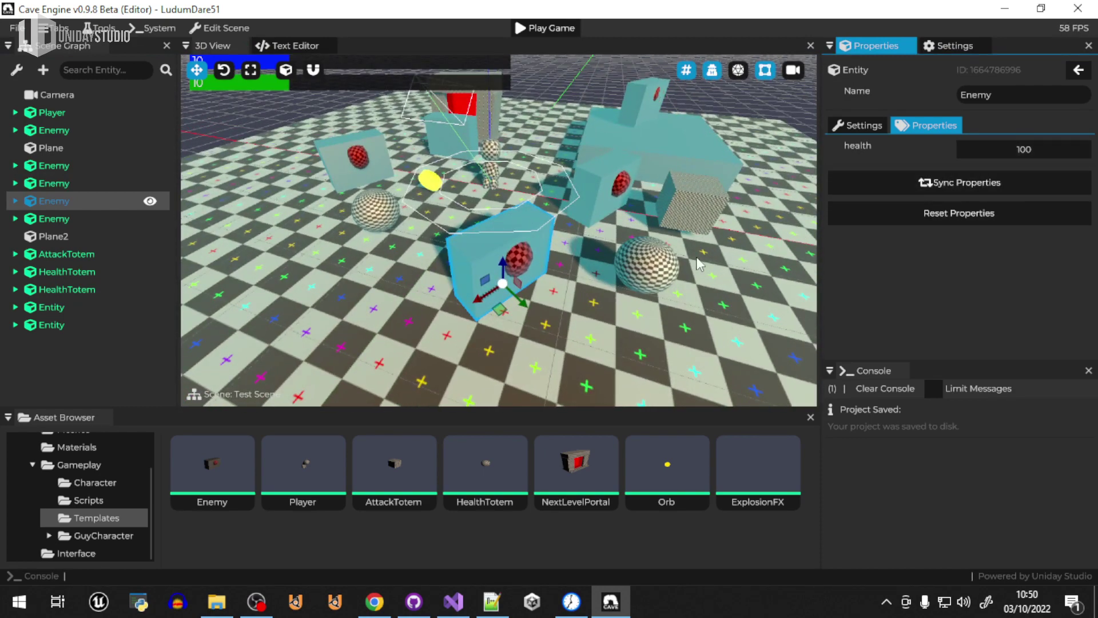
mouse_move(496, 277)
middle_down()
mouse_move(486, 243)
mouse_move(557, 234)
middle_up()
middle_drag(374, 232, 443, 258)
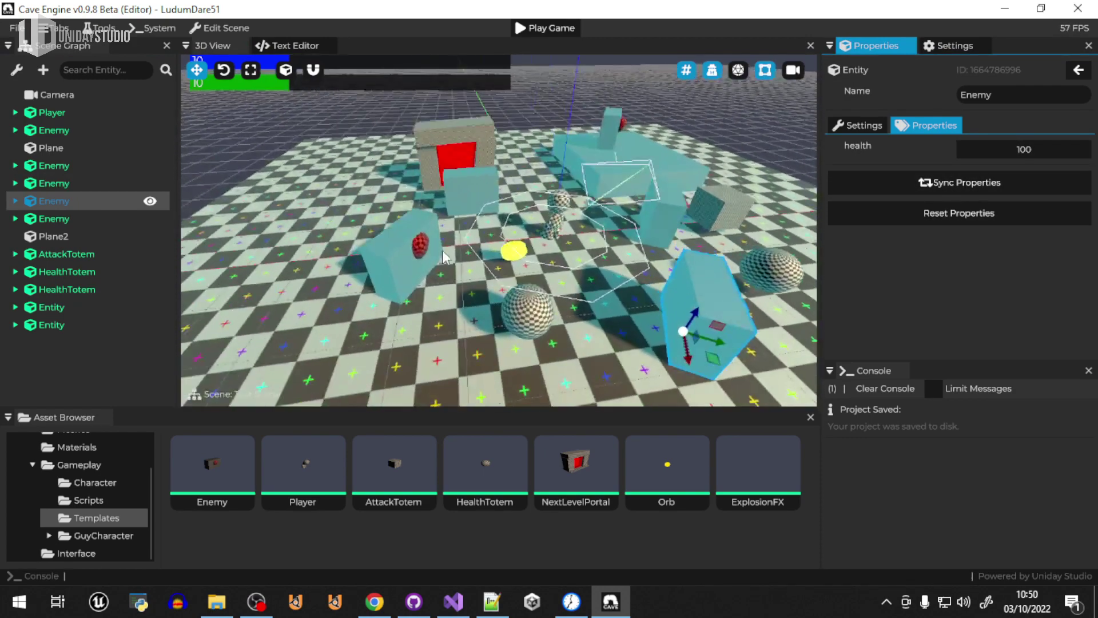
Select the yellow orb entity, and examine the custom properties of the Test Scene.
click(517, 252)
middle_drag(602, 273, 543, 237)
click(15, 71)
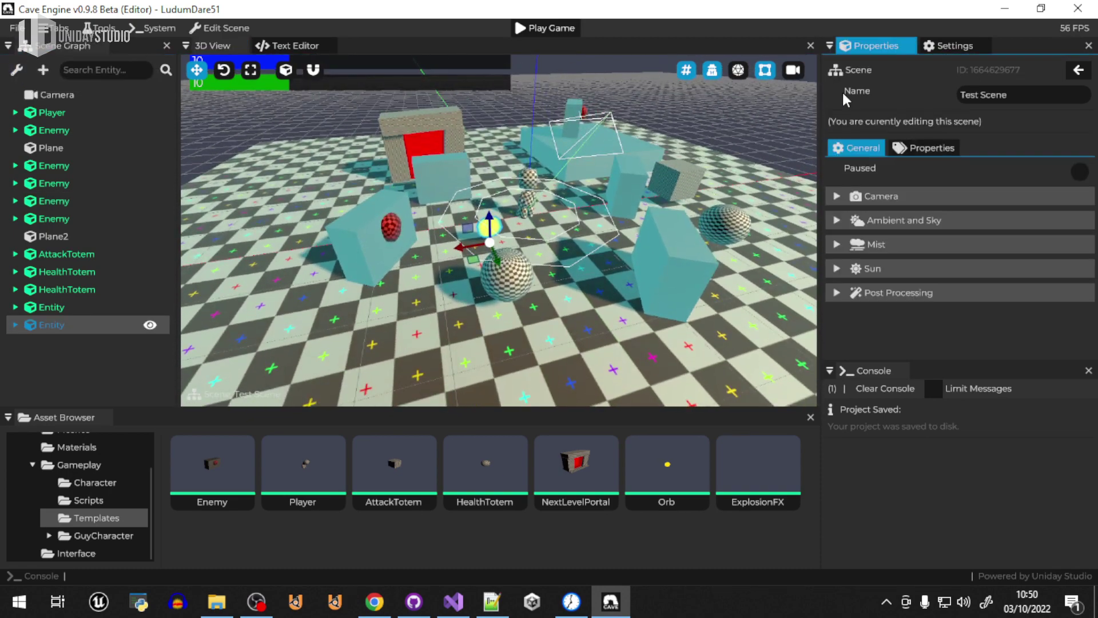
click(938, 148)
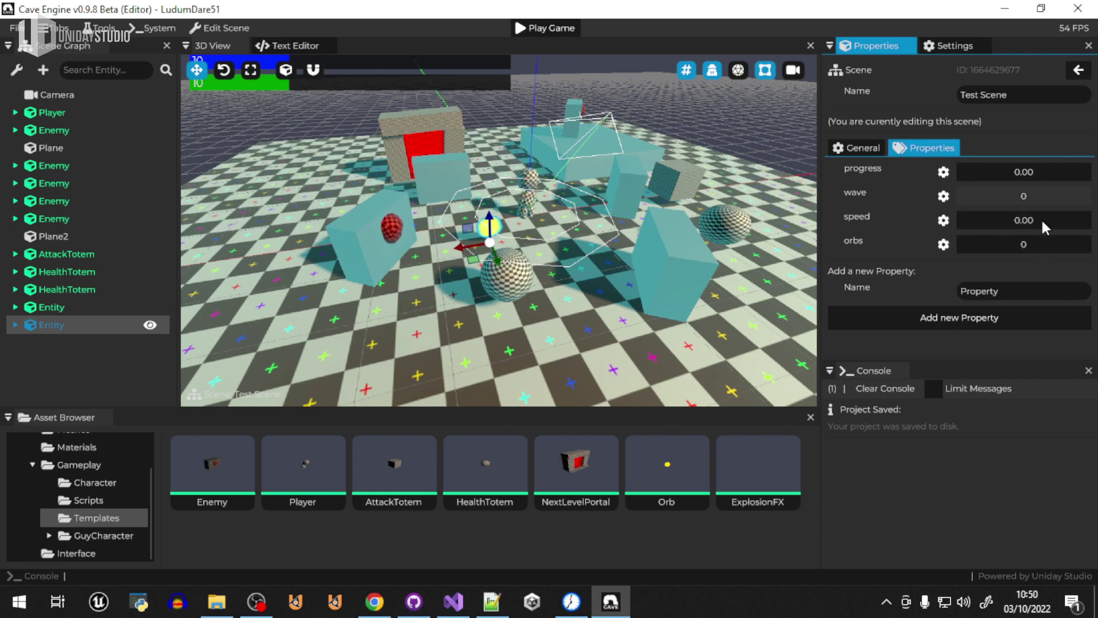
mouse_move(571, 250)
right_down()
mouse_move(635, 212)
mouse_move(572, 235)
mouse_move(571, 252)
mouse_move(566, 229)
mouse_move(543, 228)
mouse_move(576, 246)
right_up()
right_drag(499, 227, 498, 227)
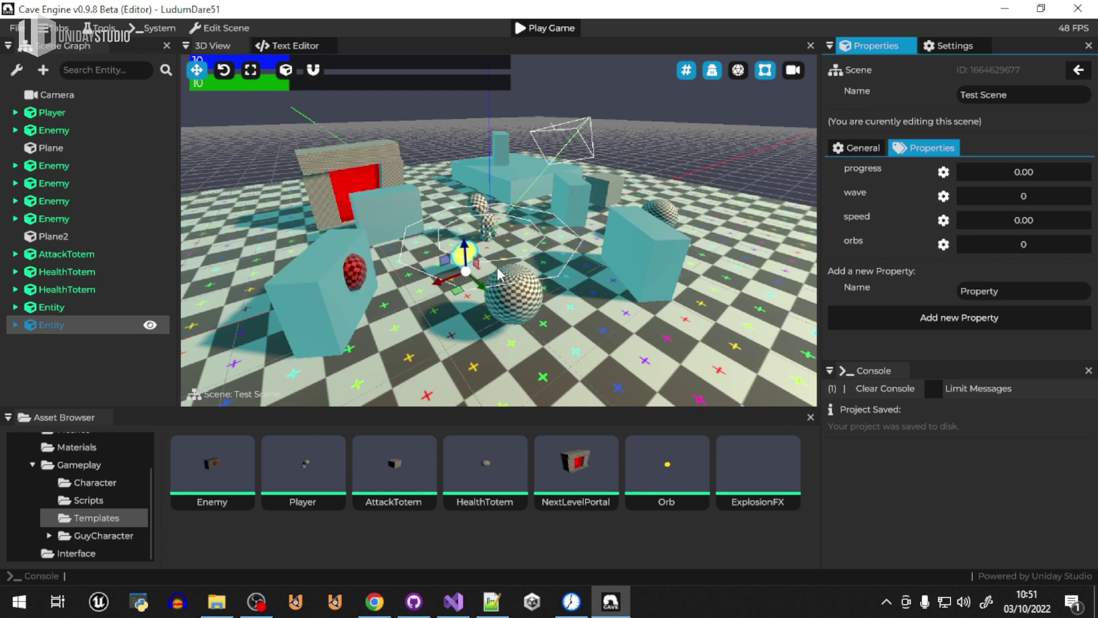
Switch to Notepad++ and highlight the Ludum Dare 51 notes in Cave-TODO-List.txt, from the heading through the Usability items.
click(256, 600)
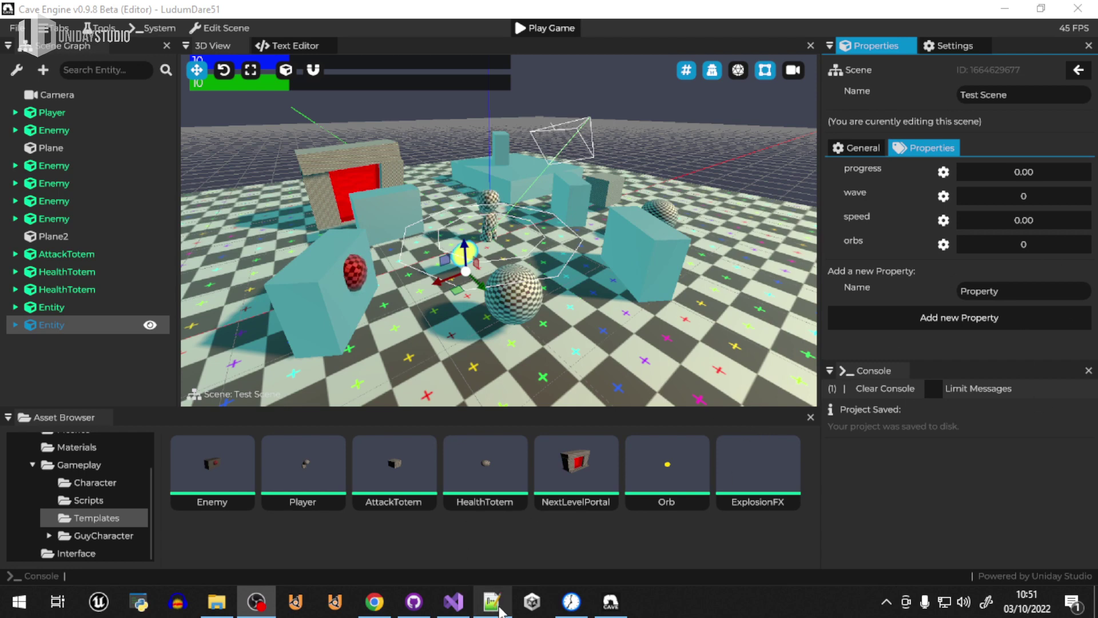
mouse_move(493, 595)
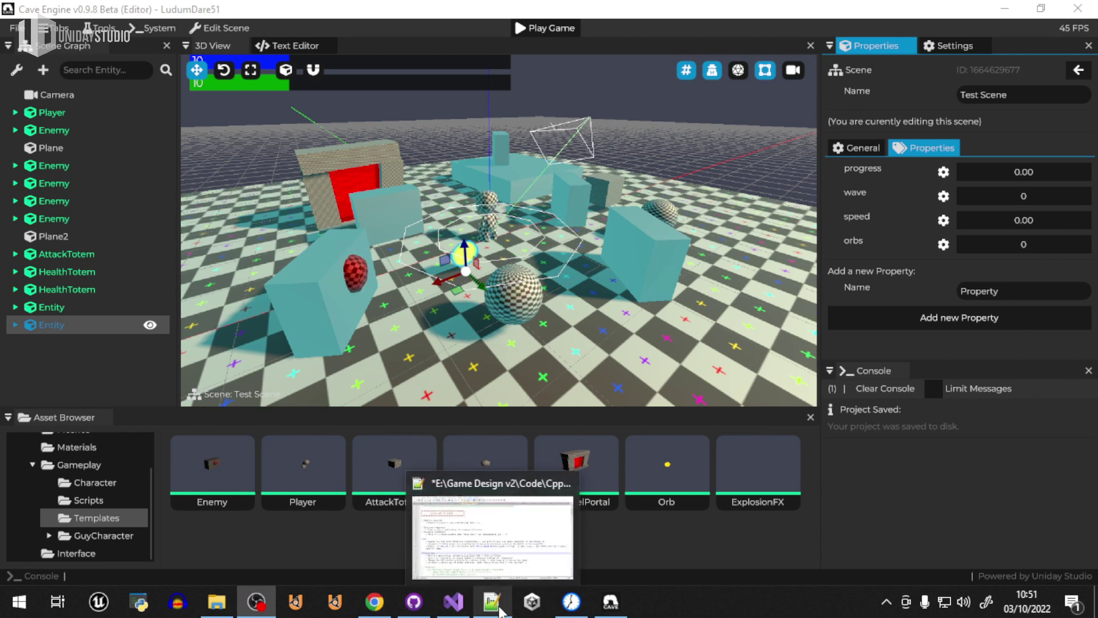
click(506, 538)
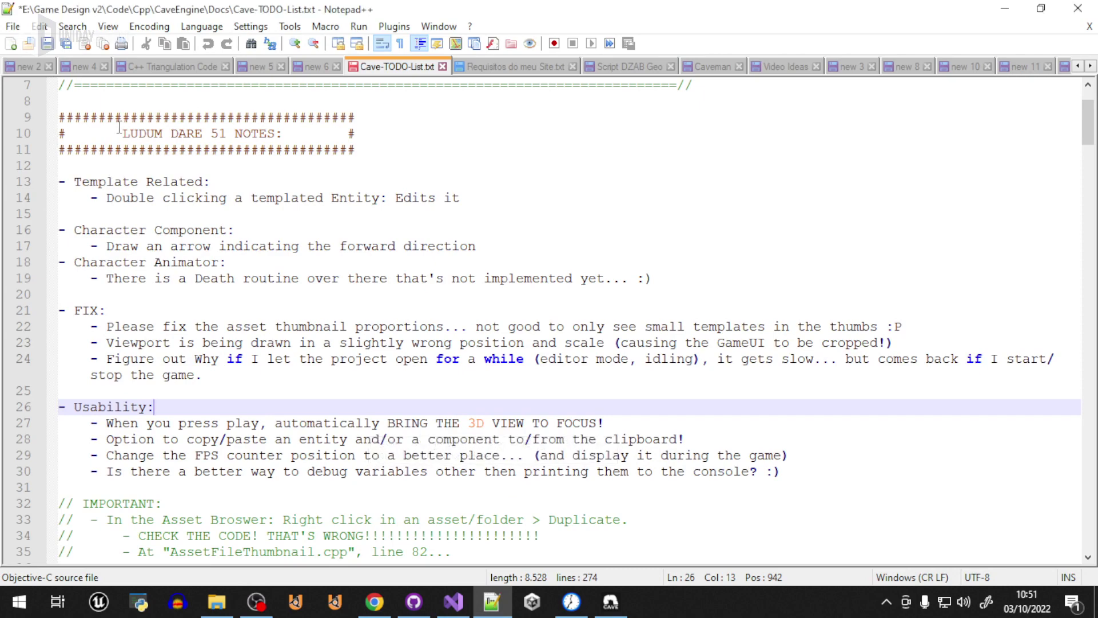
drag(82, 117, 812, 483)
scroll(526, 377, down, 1)
scroll(400, 321, up, 3)
scroll(195, 343, down, 3)
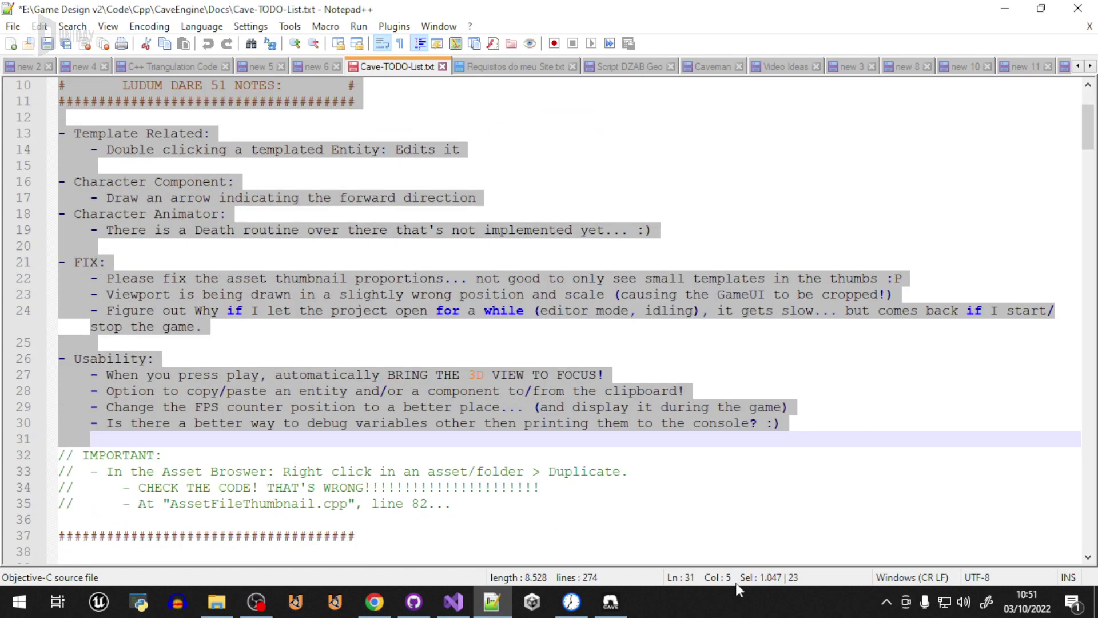
Switch back to Cave Engine and show the properties of the Enemy block near the checkered sphere at the arena's edge.
click(611, 602)
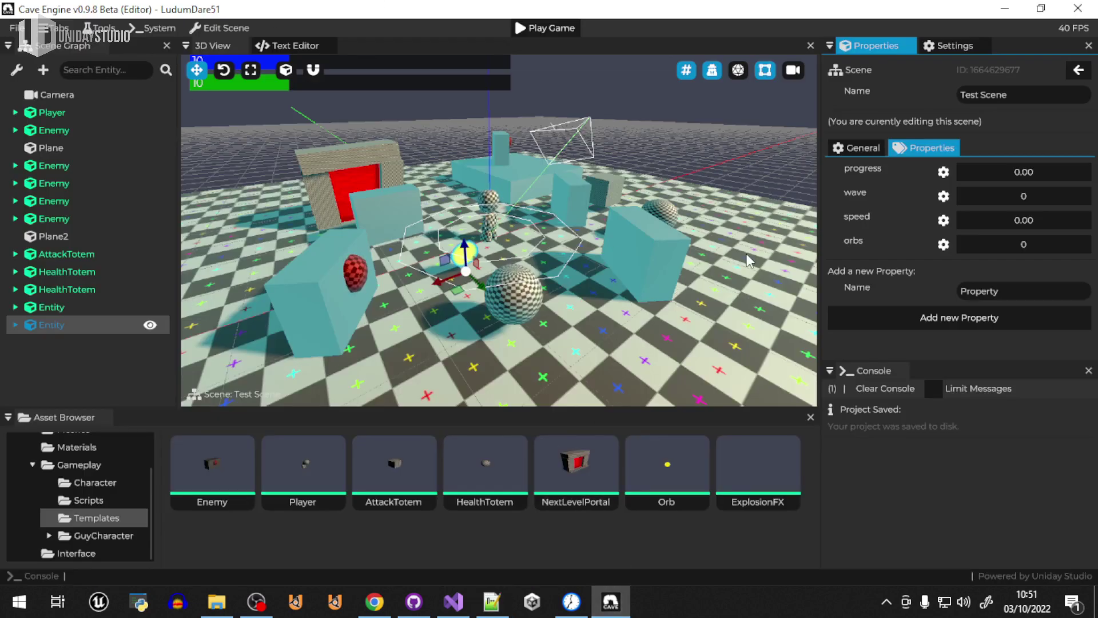
click(637, 262)
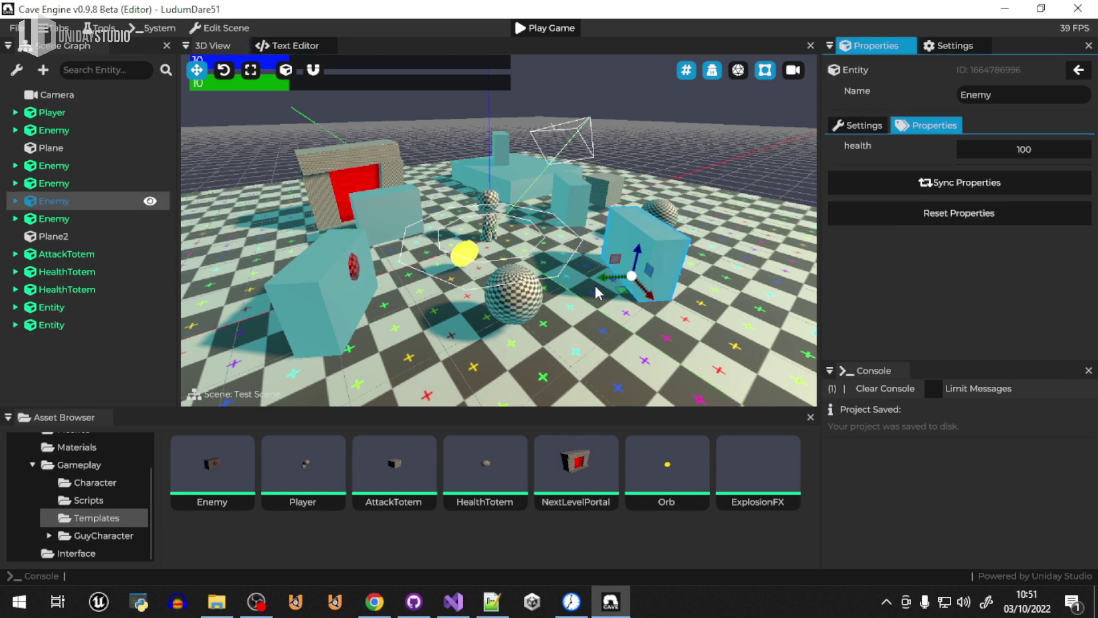
click(256, 601)
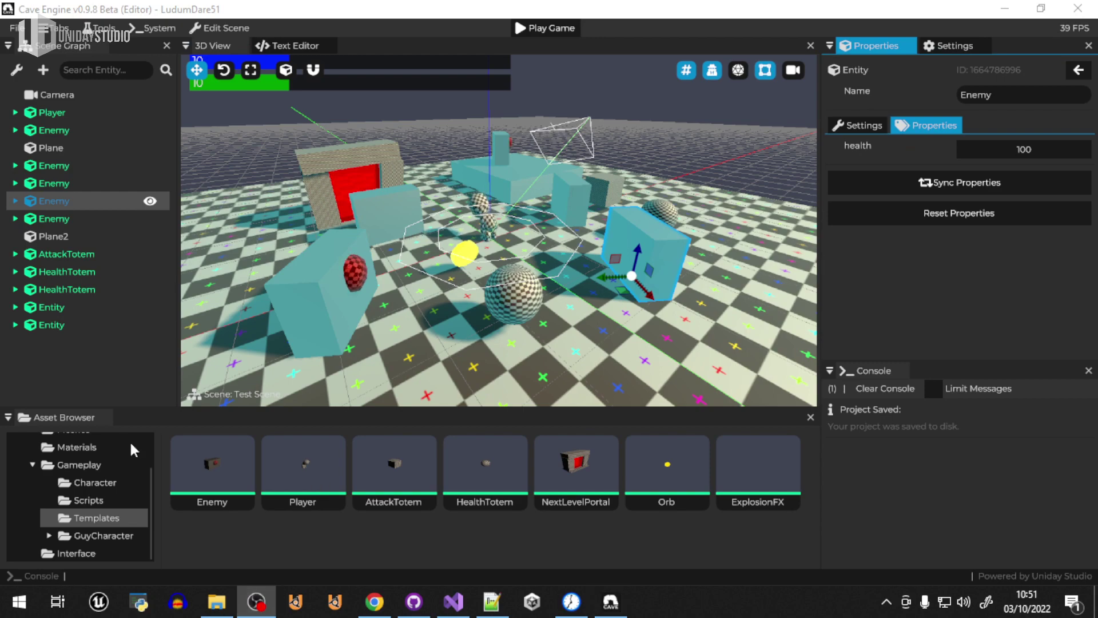